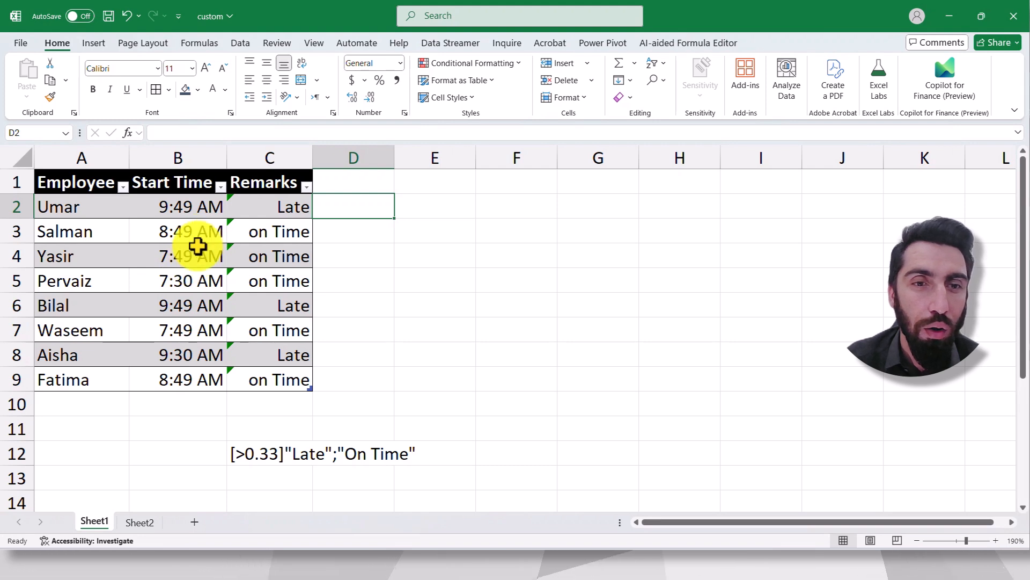
- Insert the current time as a static value in cell E3, outside the employee table
left_click(432, 232)
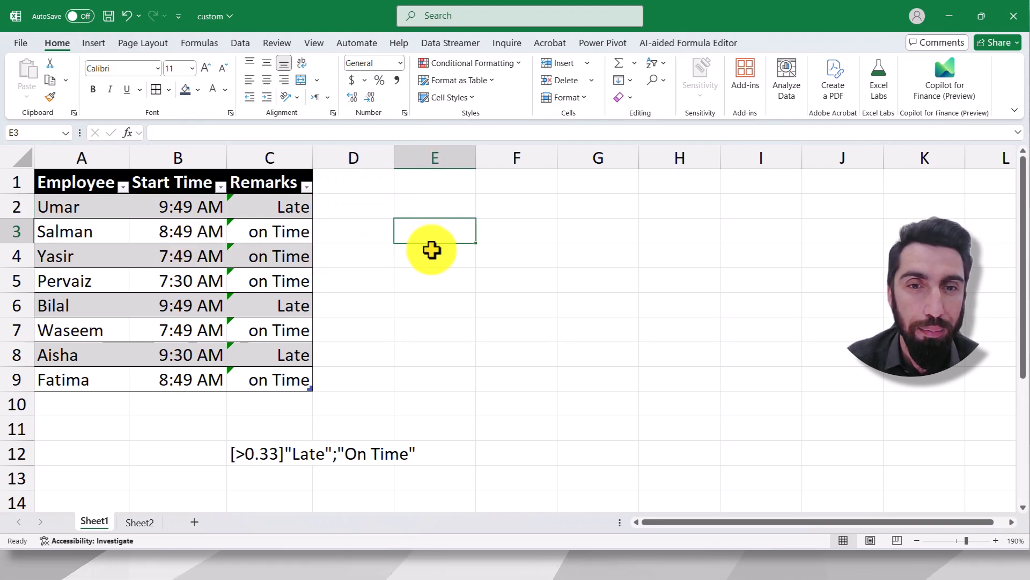
left_click(432, 251)
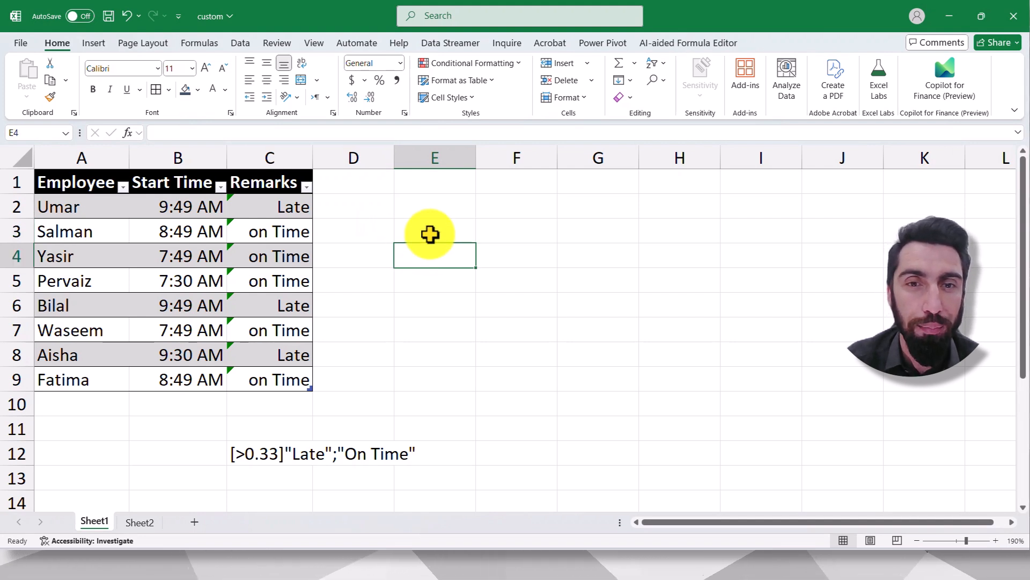
left_click(430, 234)
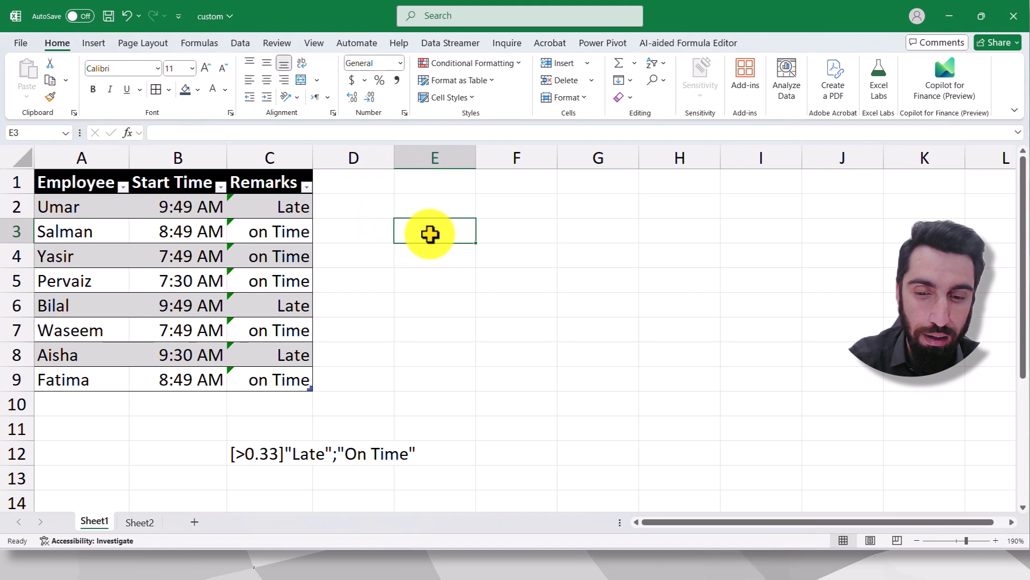
key("ctrl+shift+semicolon")
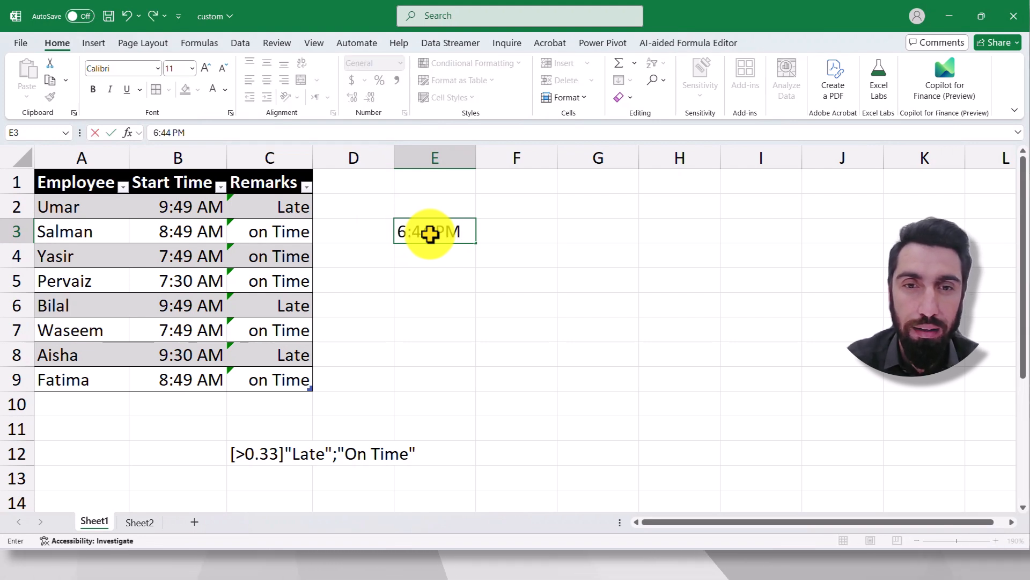
left_click(467, 272)
left_click(413, 235)
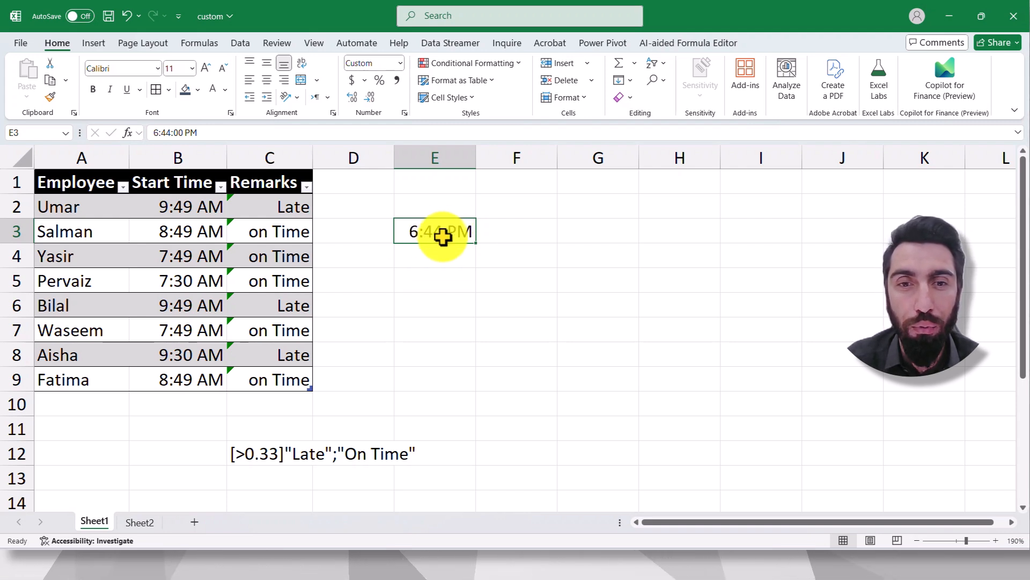
left_click(444, 255)
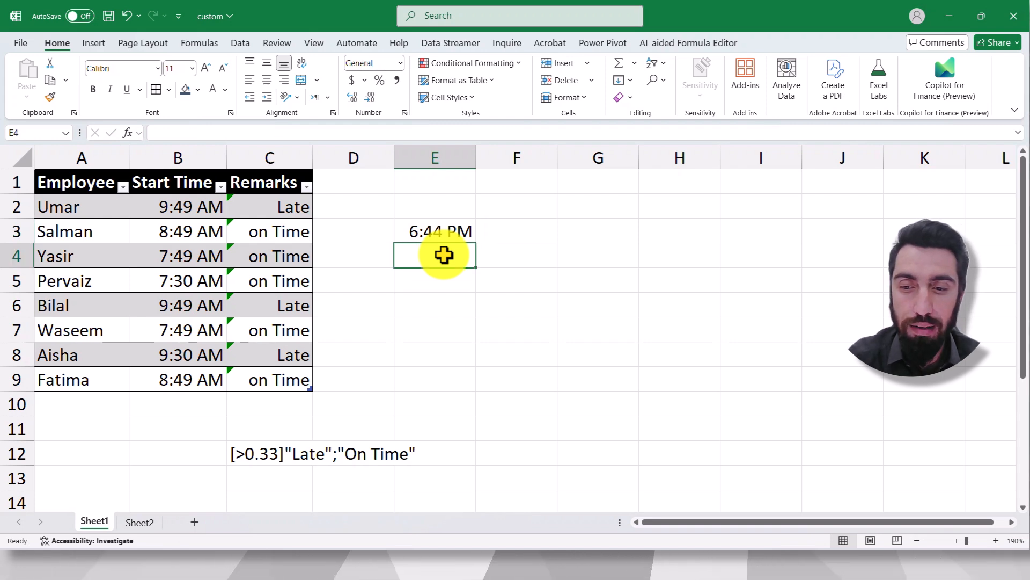
type("=time")
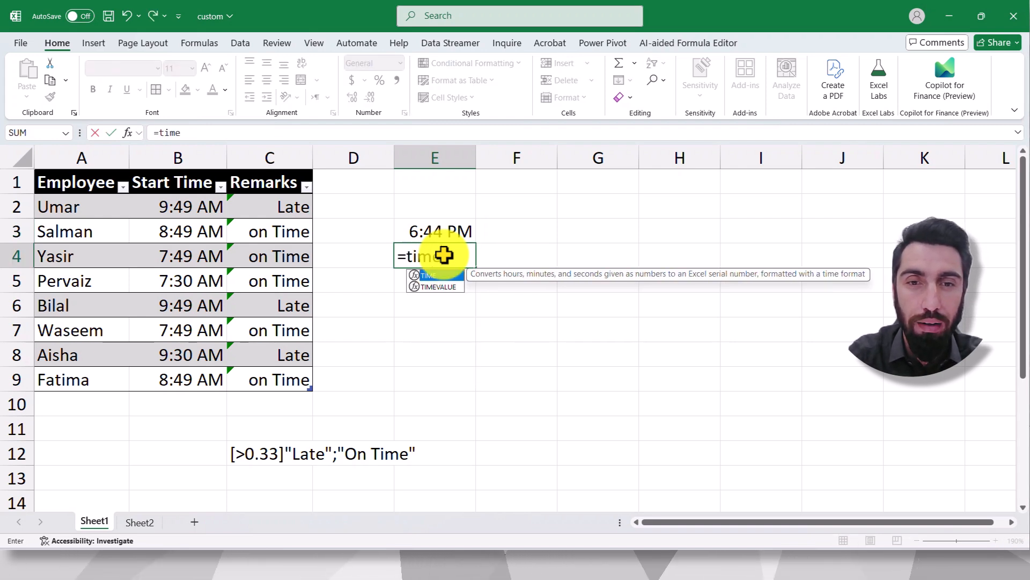
type("v")
key("Tab")
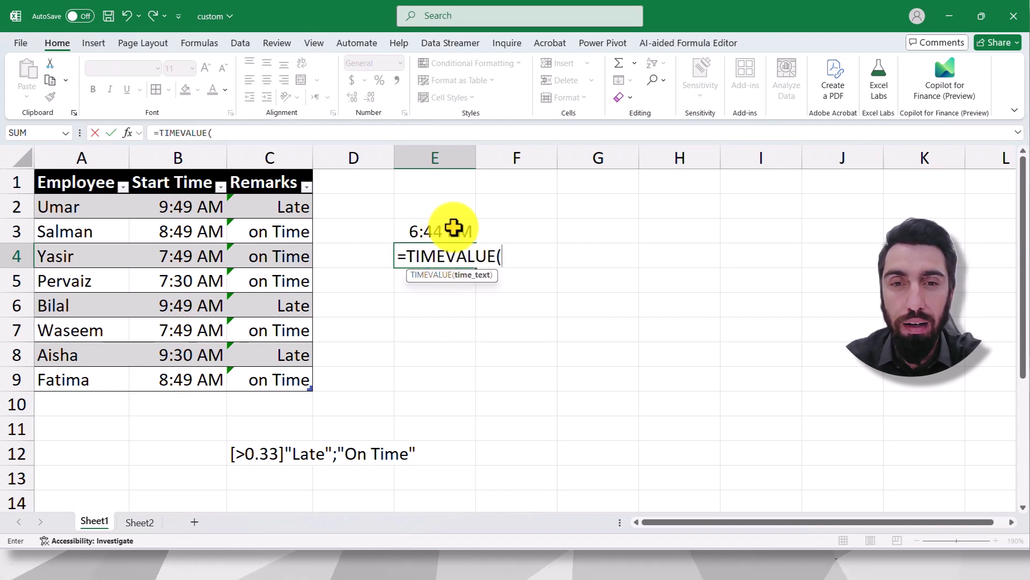
key("BackSpace")
key("BackSpace")
key("BackSpace")
key("BackSpace")
key("BackSpace")
key("BackSpace")
key("BackSpace")
key("BackSpace")
key("BackSpace")
key("BackSpace")
key("BackSpace")
left_click(411, 232)
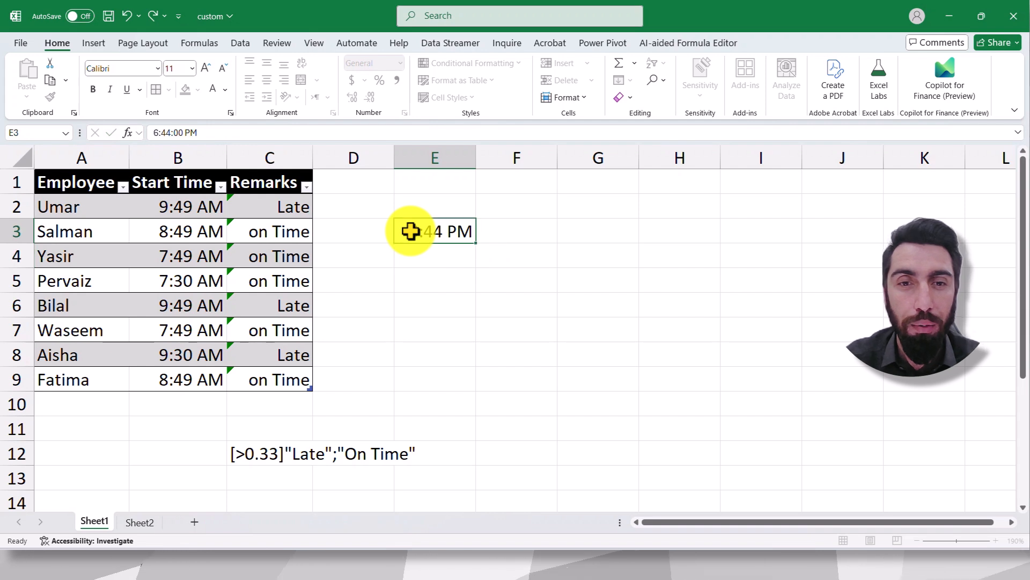
double_click(411, 231)
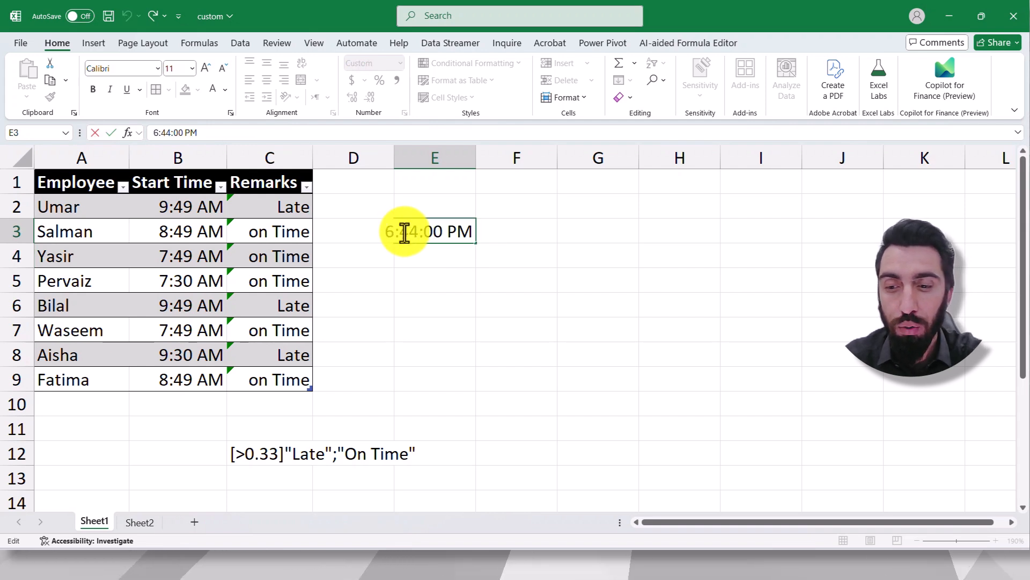
key("Return")
- Apply the Number format to the time in cell E3 to show its decimal value, and clear the cell
left_click(448, 232)
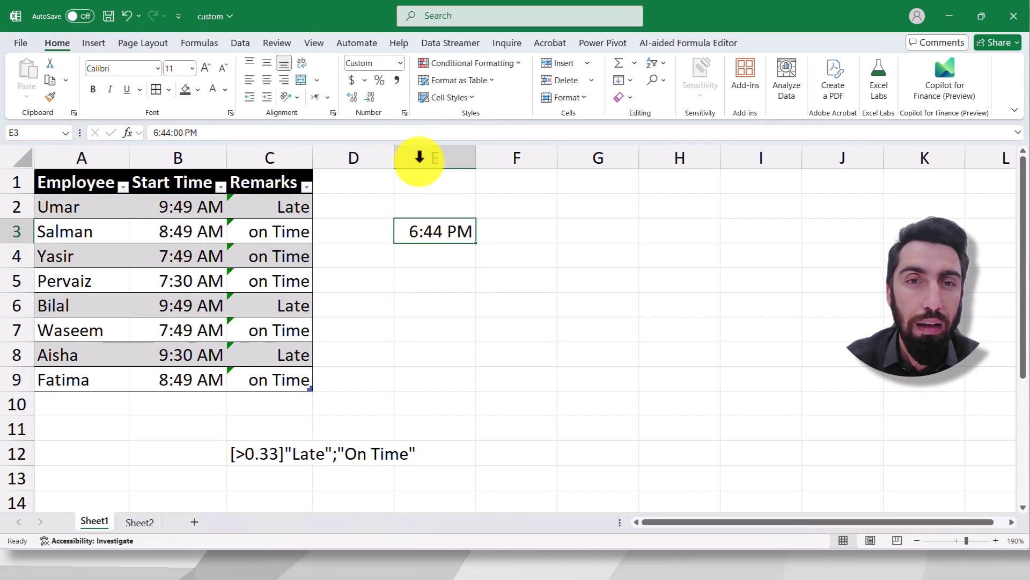
left_click(400, 63)
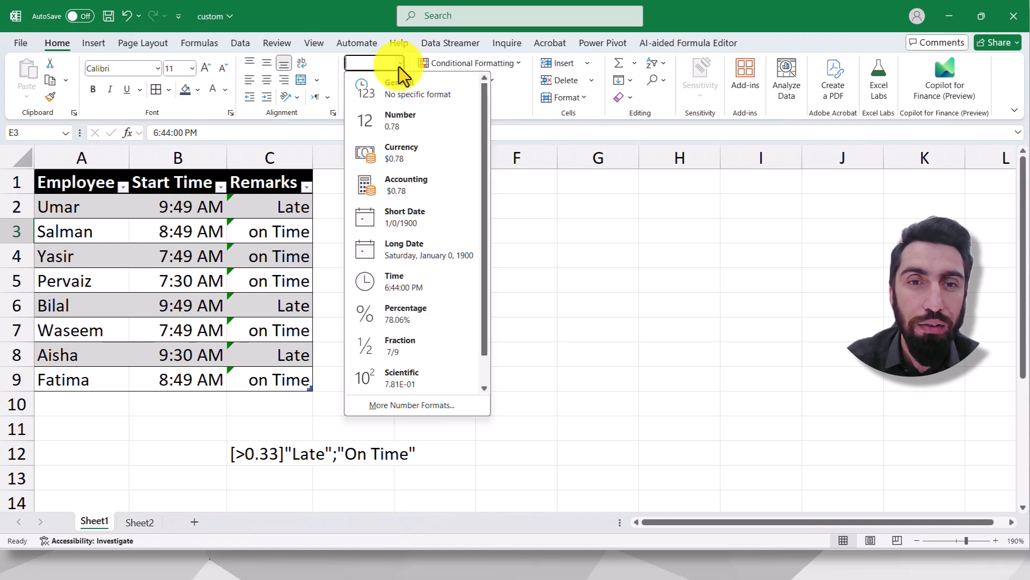
left_click(401, 118)
left_click(449, 226)
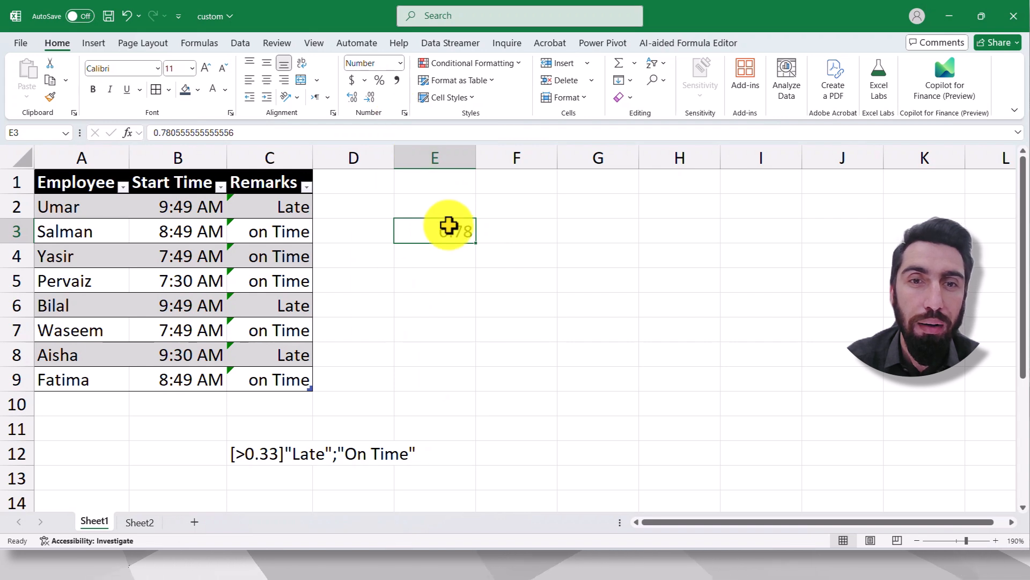
left_click(498, 233)
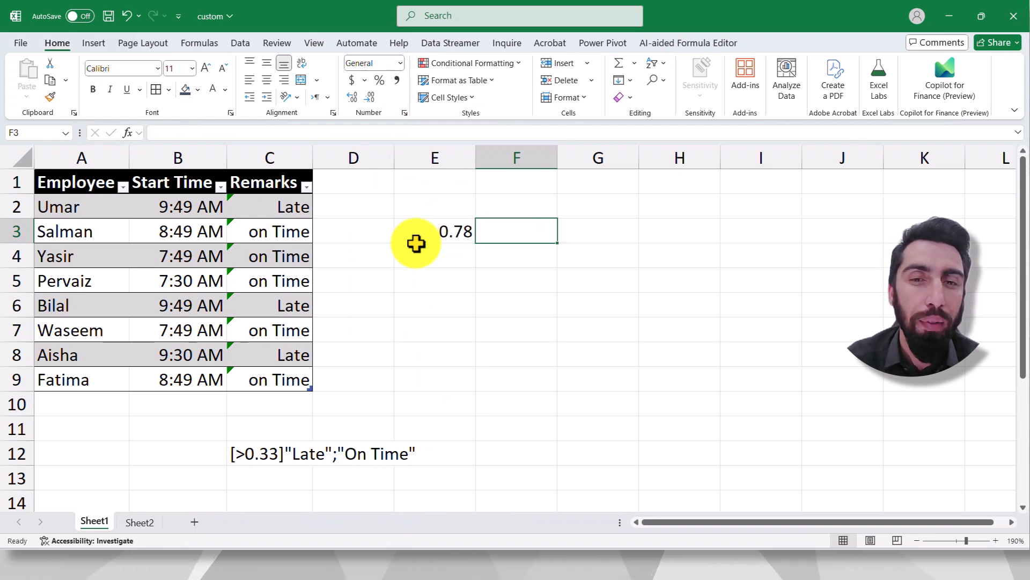
left_click(446, 233)
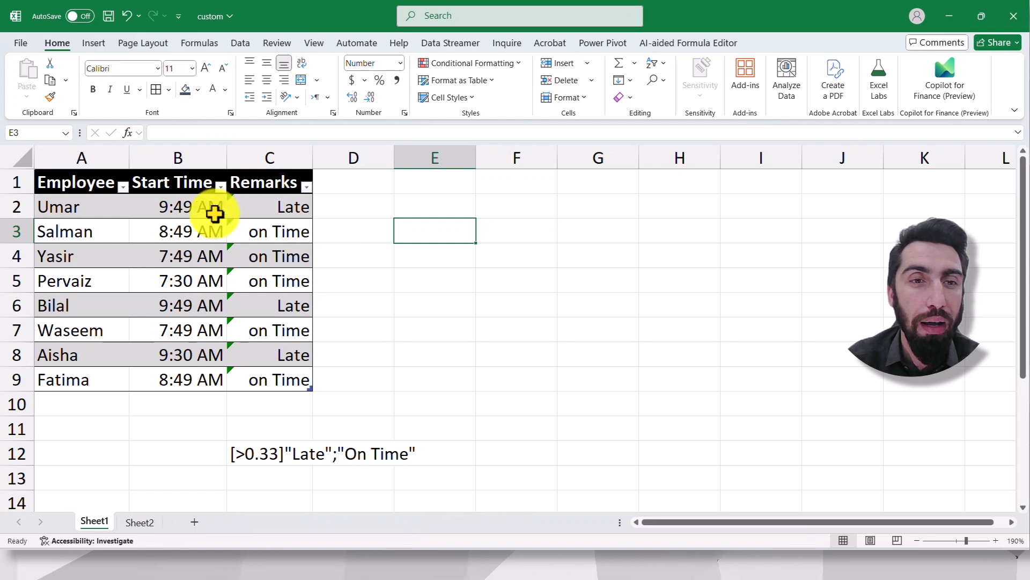
- Clear the contents of the Remarks column in cells C2 to C9
left_click_drag(272, 204, 272, 386)
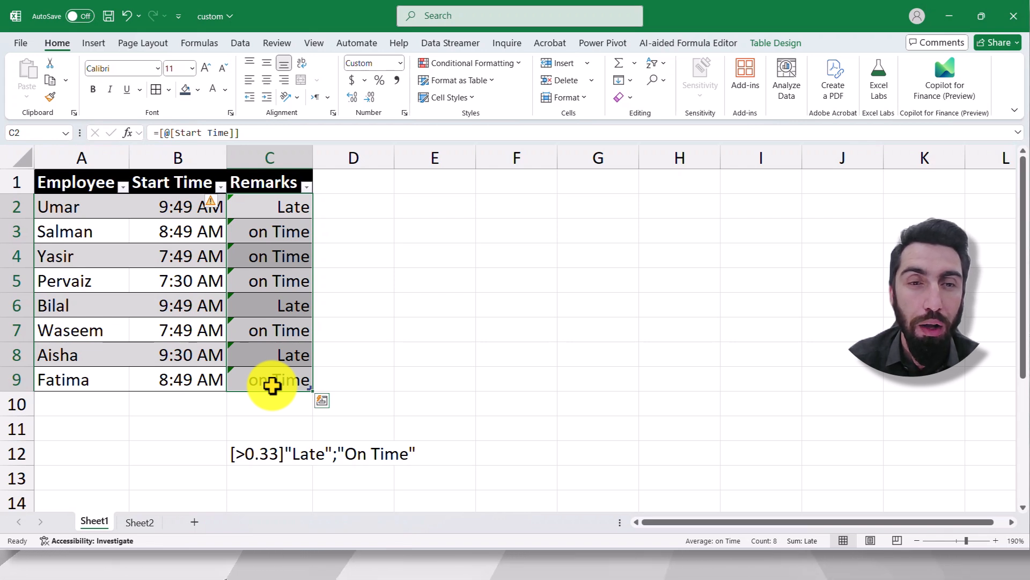
key("Delete")
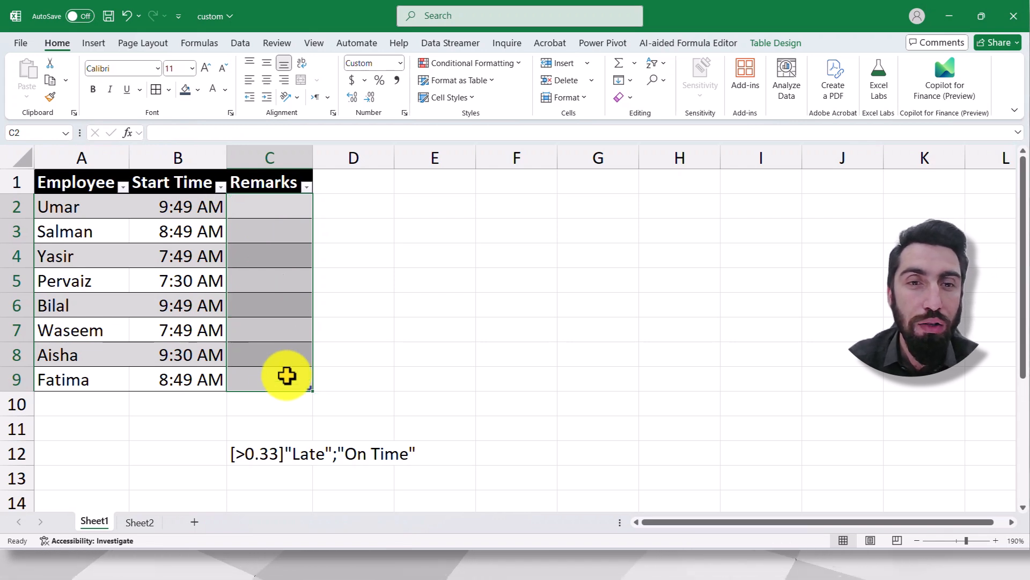
left_click(429, 271)
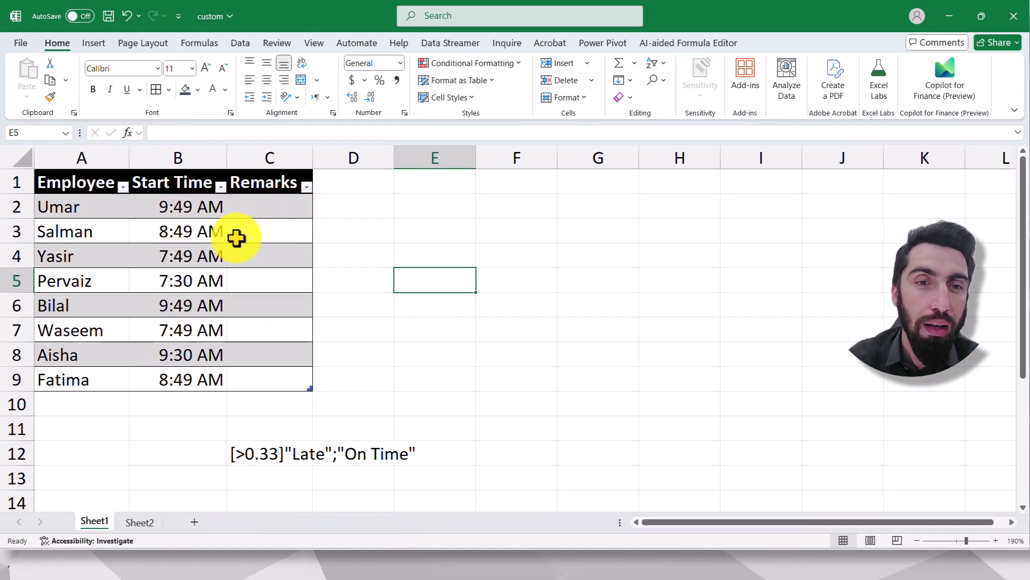
- Try filling the Remarks column by entering the formula =[@[Start Time]] in cell C2
left_click(264, 208)
type("=")
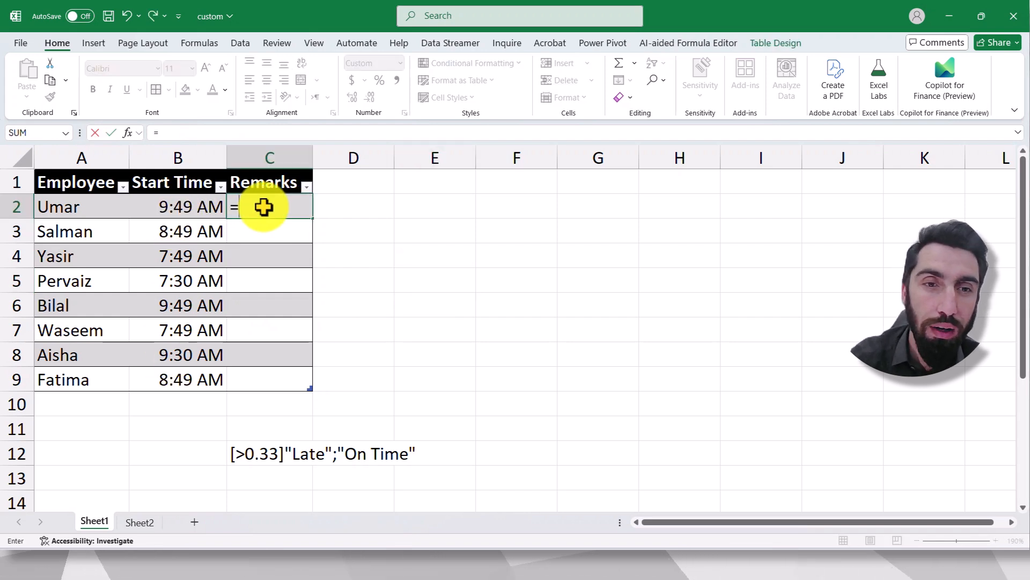
left_click(157, 206)
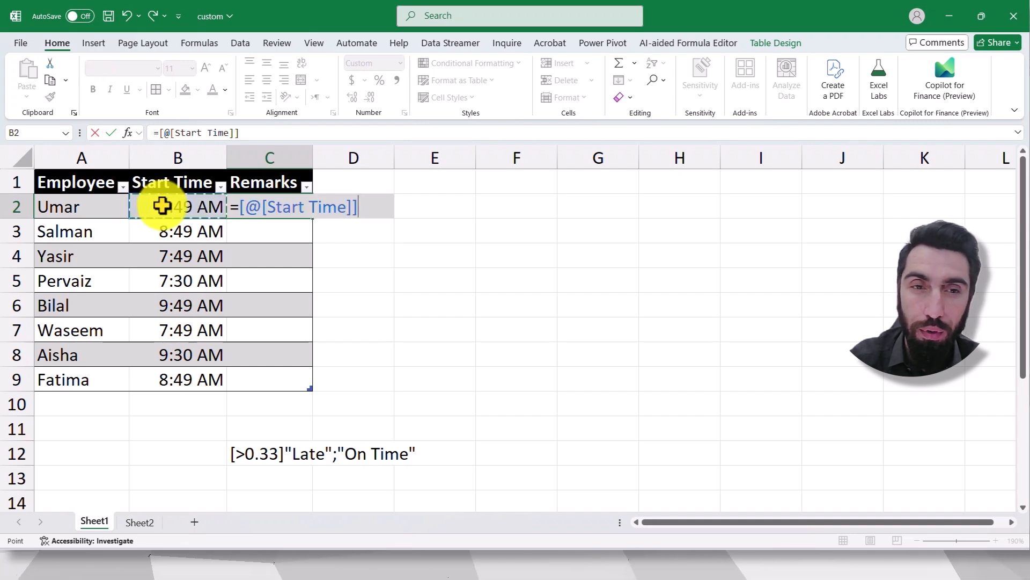
key("Return")
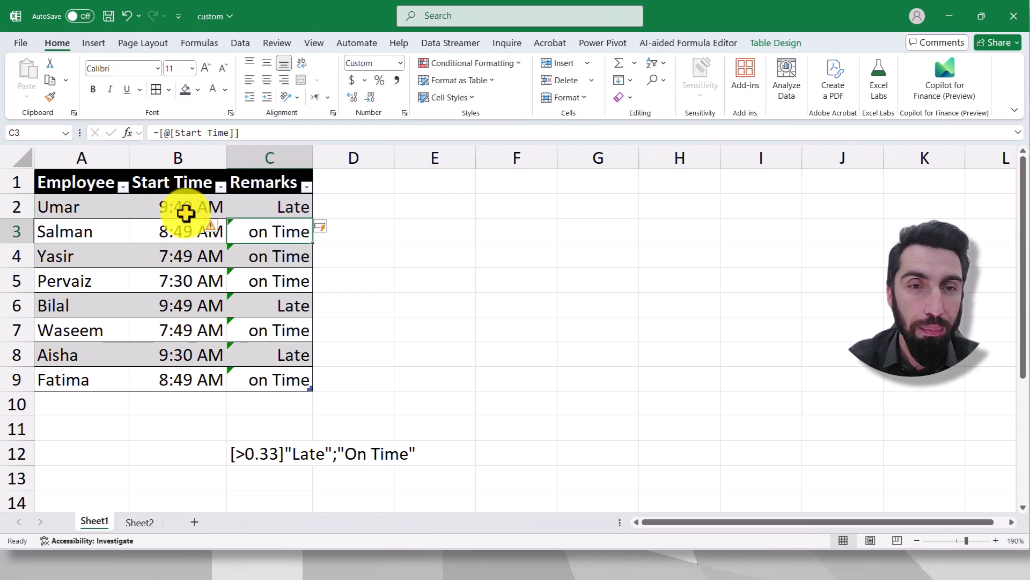
- Undo the automatic fill of the Remarks column and clear the formula from cell C2
key("ctrl+z")
left_click(361, 251)
left_click(297, 212)
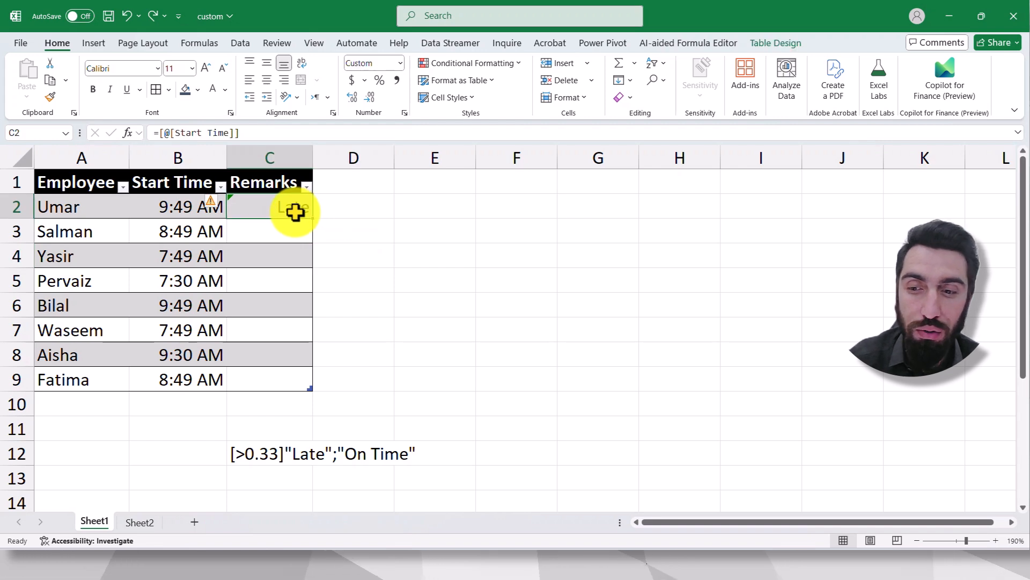
key("Delete")
left_click(362, 249)
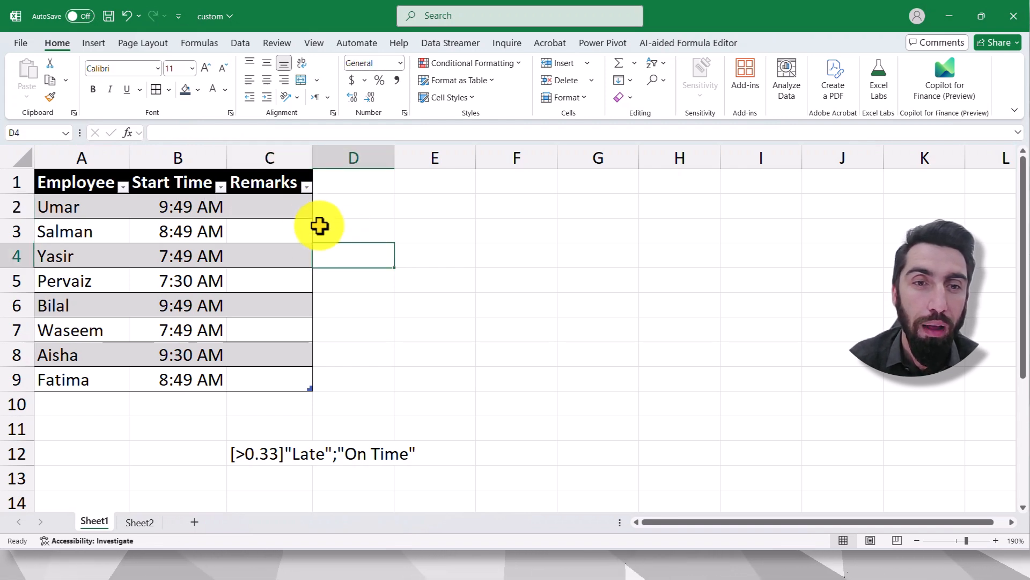
- Apply the custom number format [>0.38]"Late";"On Time" to the Remarks cells C2 to C9
left_click_drag(289, 205, 274, 371)
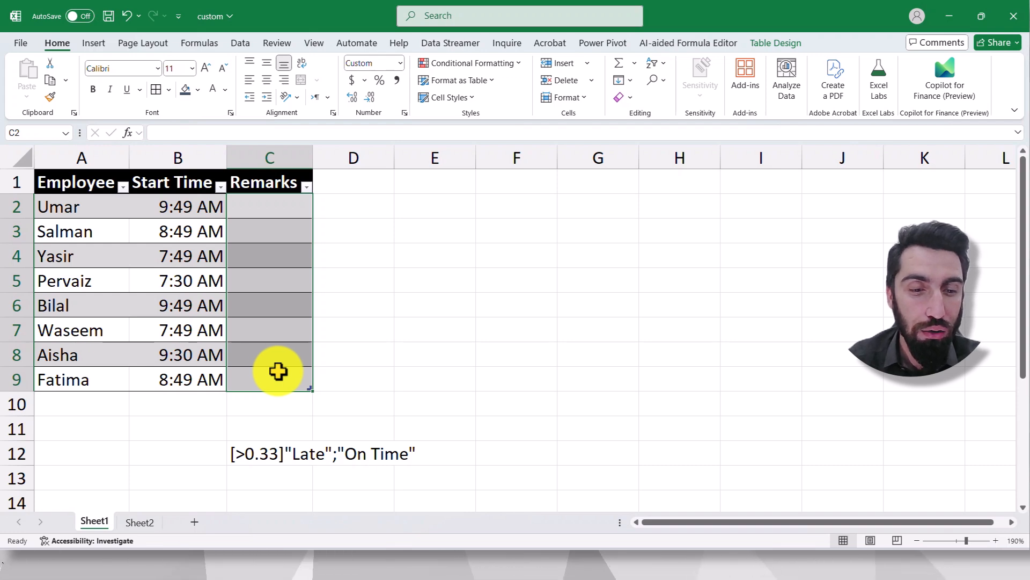
key("ctrl+1")
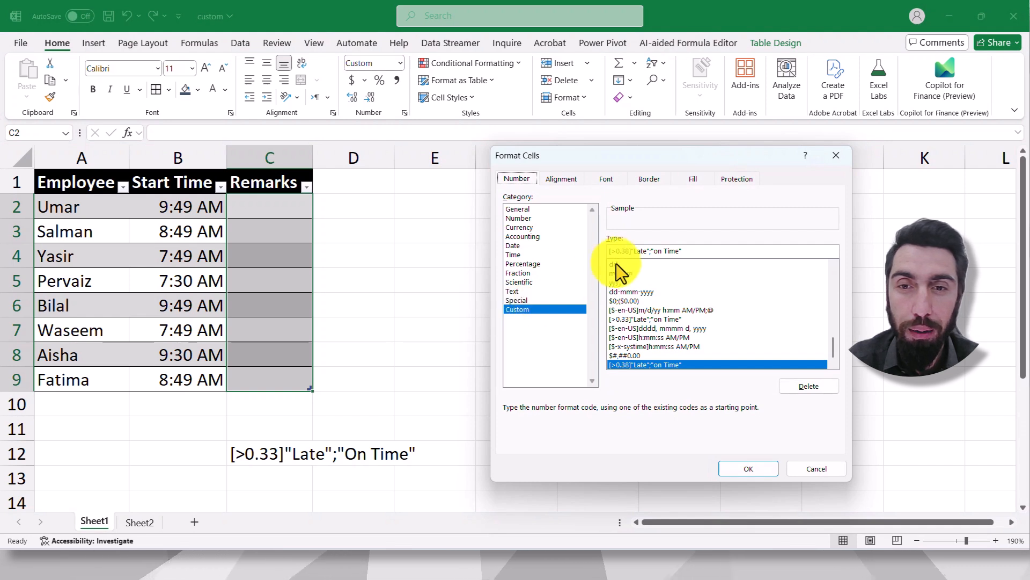
left_click(696, 248)
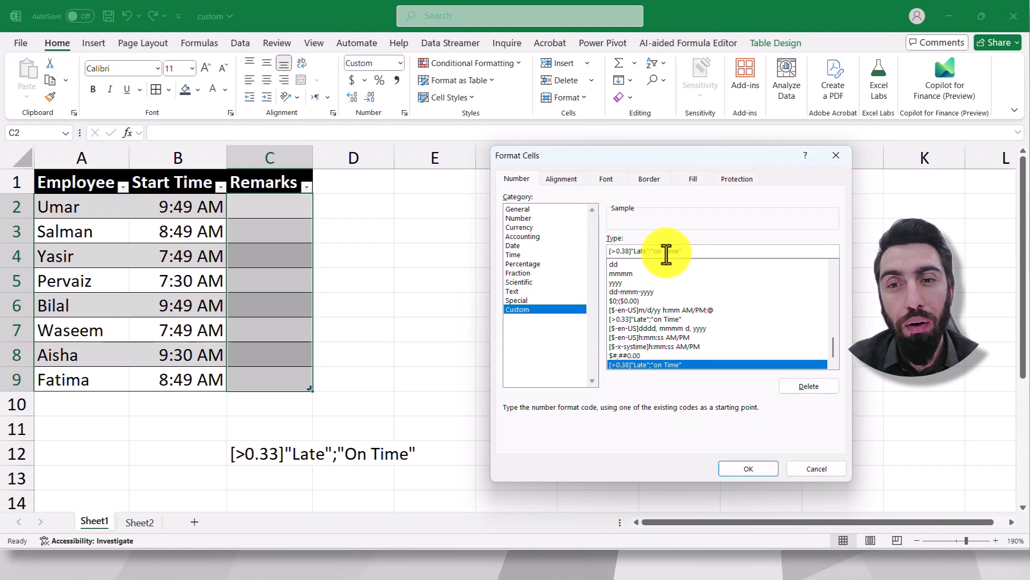
key("BackSpace")
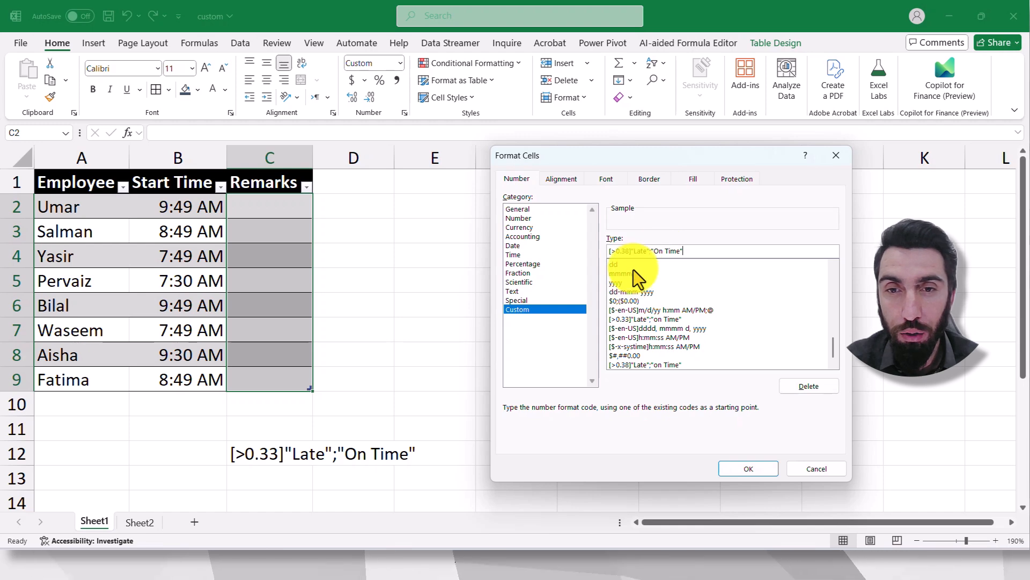
left_click(750, 475)
left_click(397, 298)
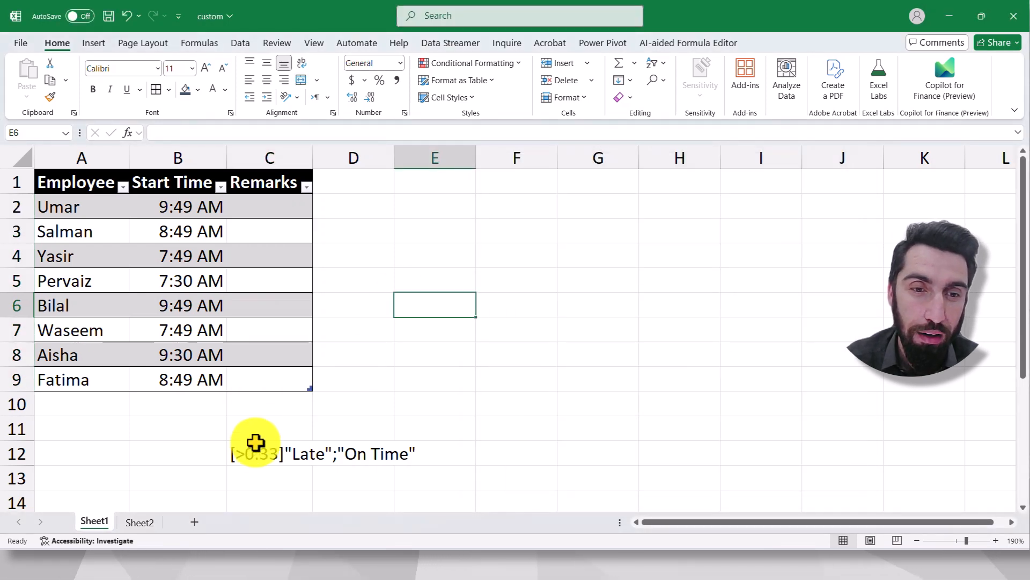
left_click(241, 454)
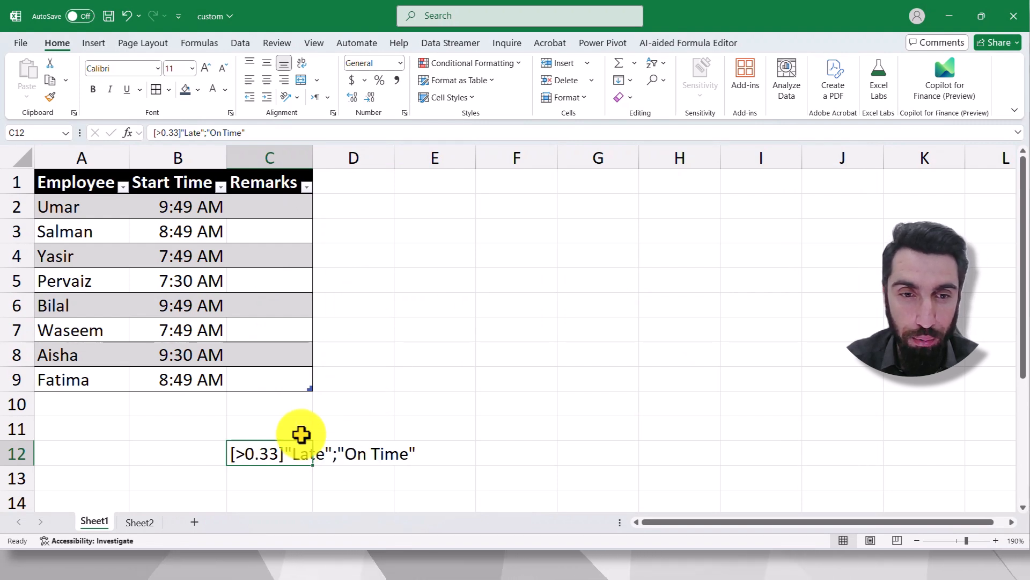
left_click(354, 410)
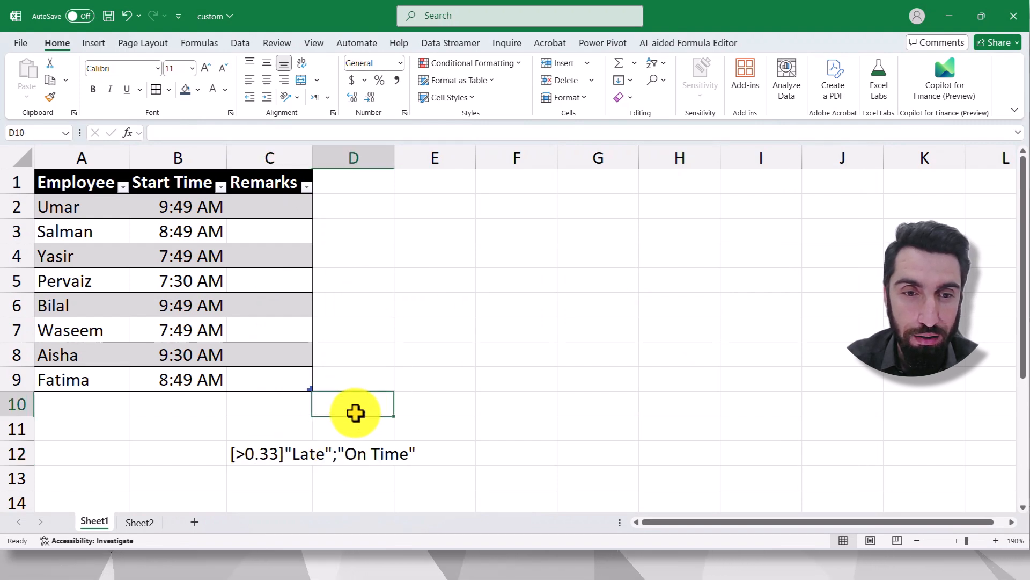
left_click(404, 320)
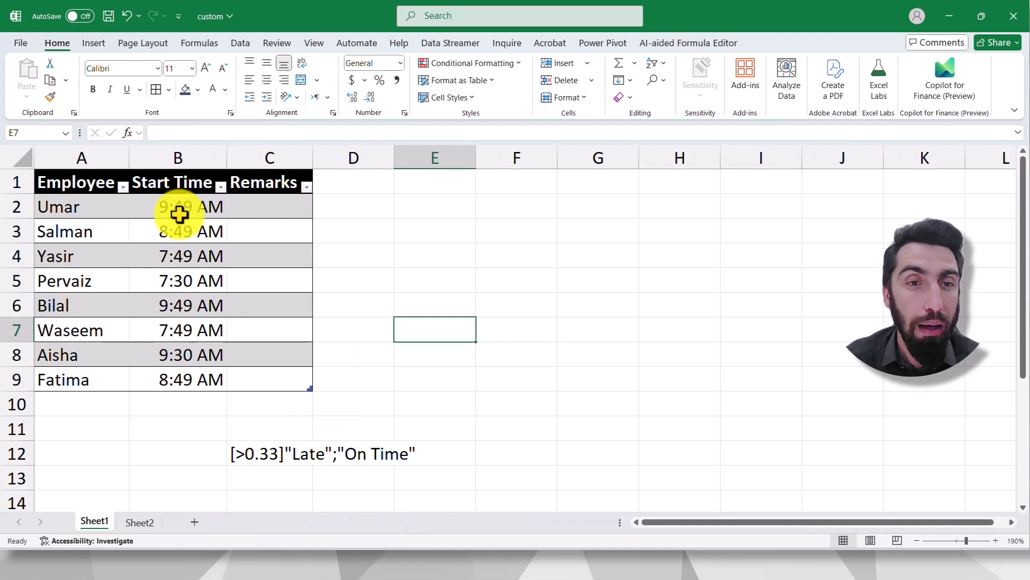
- Fill the Remarks column by entering the formula =[@[Start Time]] in cell C2
left_click_drag(242, 210, 258, 380)
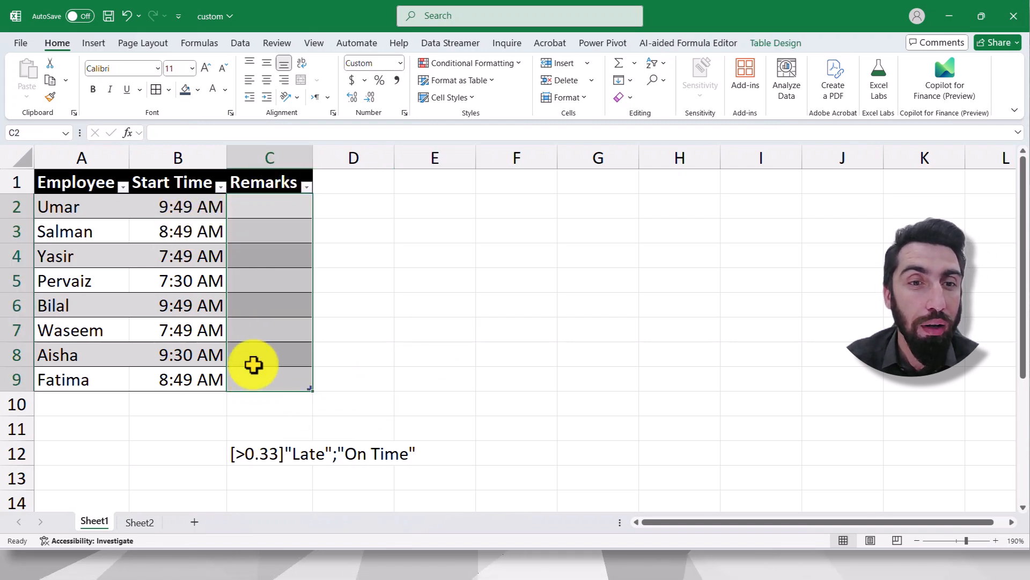
left_click(253, 210)
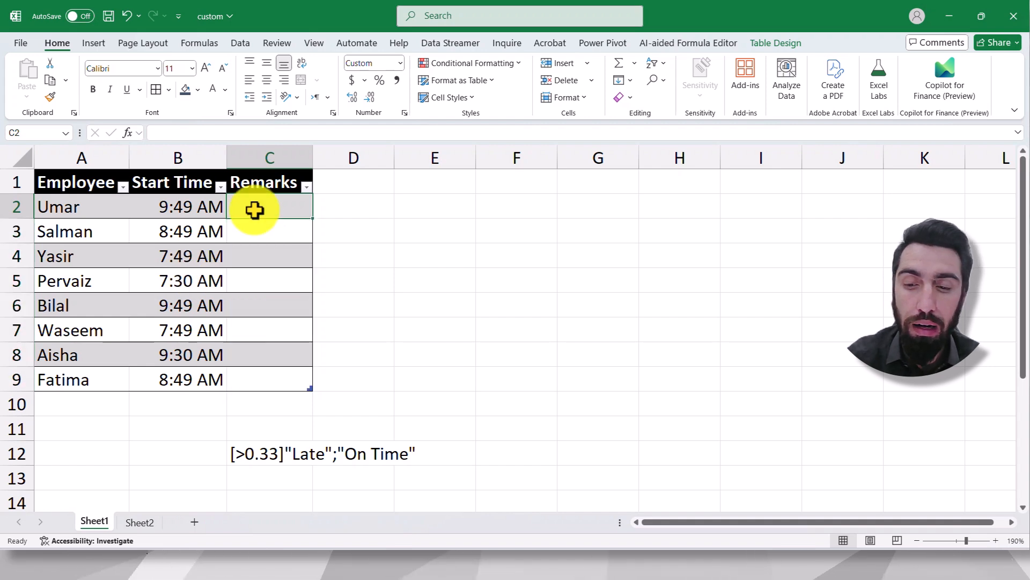
type("=")
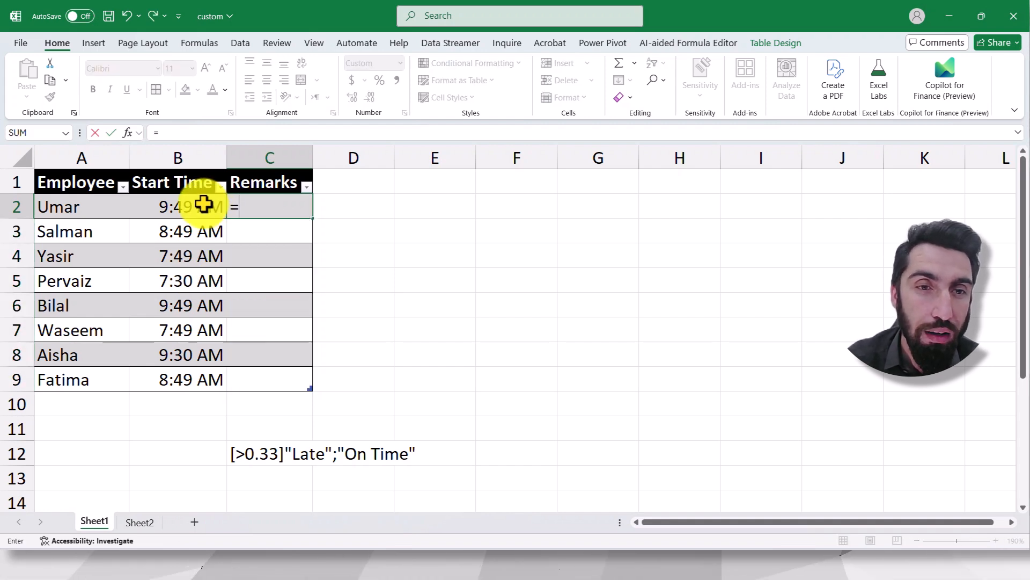
left_click(204, 204)
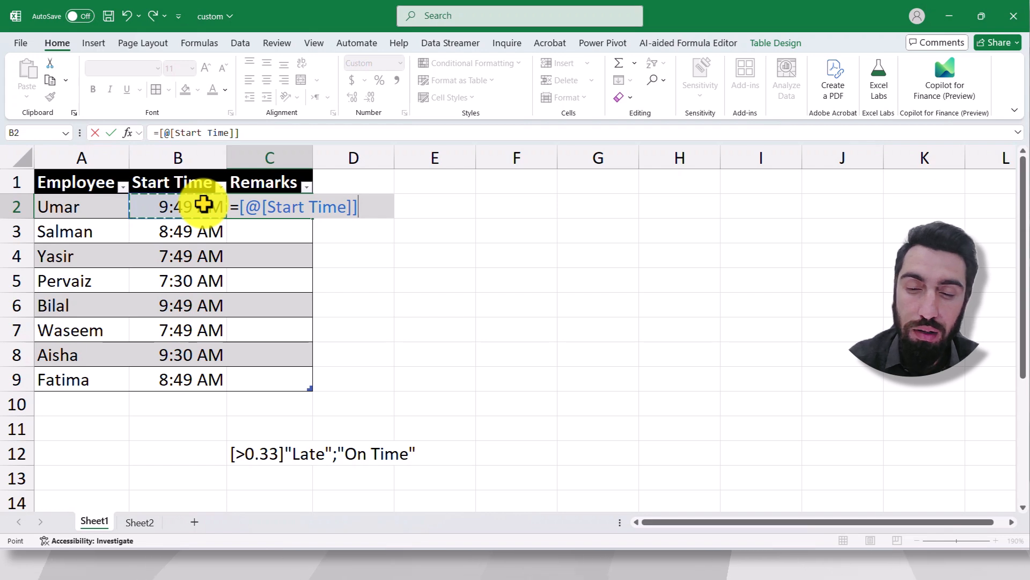
key("Return")
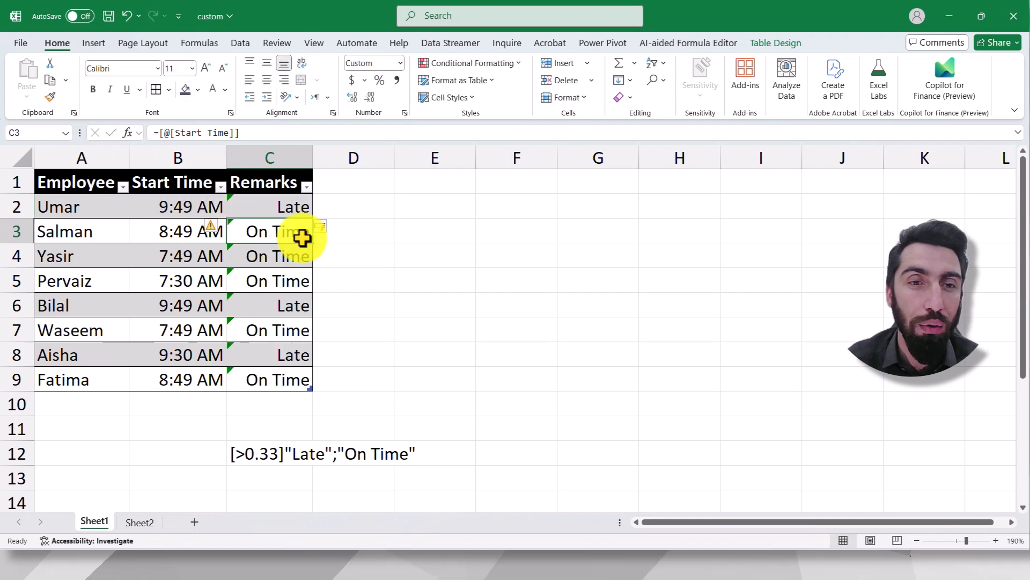
left_click(405, 258)
- Ignore the misleading format error flagged on cell C2
left_click(265, 203)
left_click(215, 199)
left_click(247, 269)
- Ignore the misleading format errors on the remaining Remarks cells, C3 to C9
left_click_drag(294, 215, 271, 372)
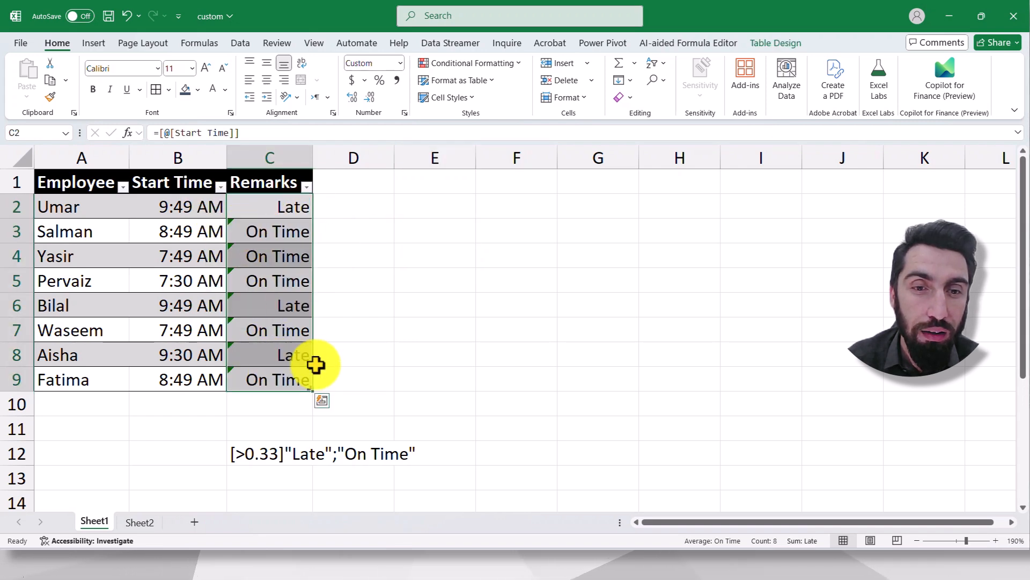
left_click(357, 336)
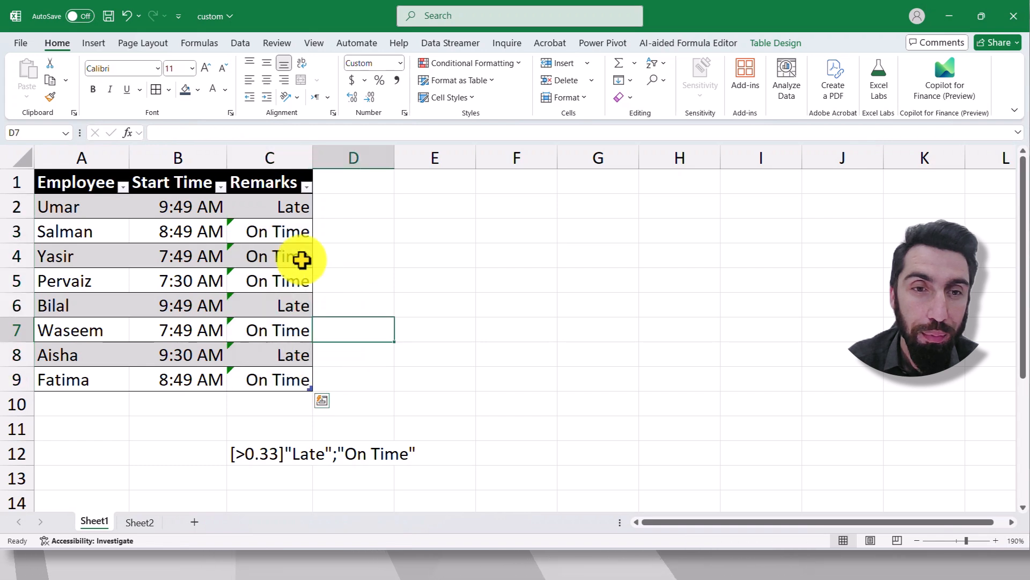
left_click_drag(274, 231, 270, 382)
left_click(209, 215)
left_click_drag(252, 231, 285, 386)
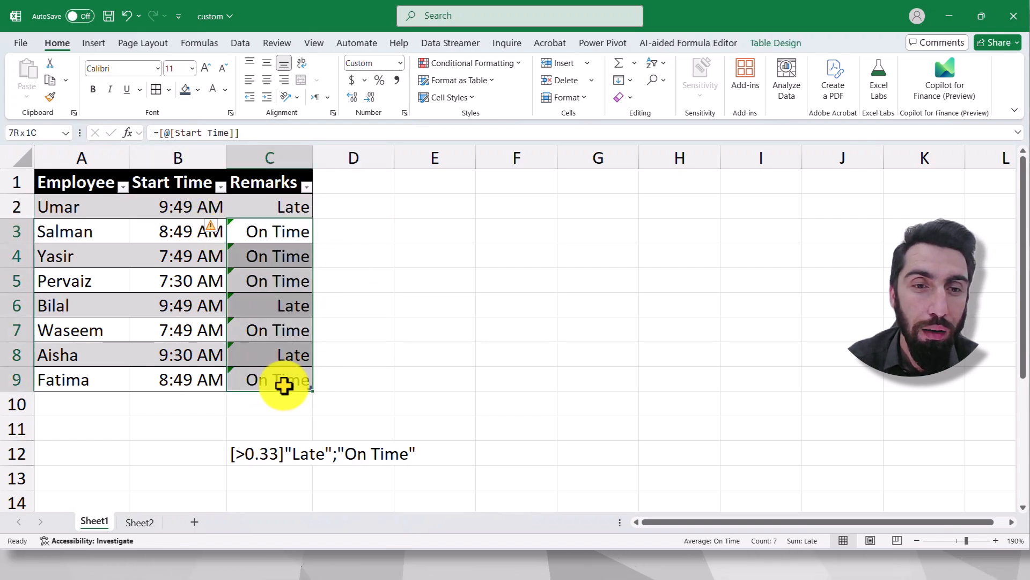
left_click(212, 227)
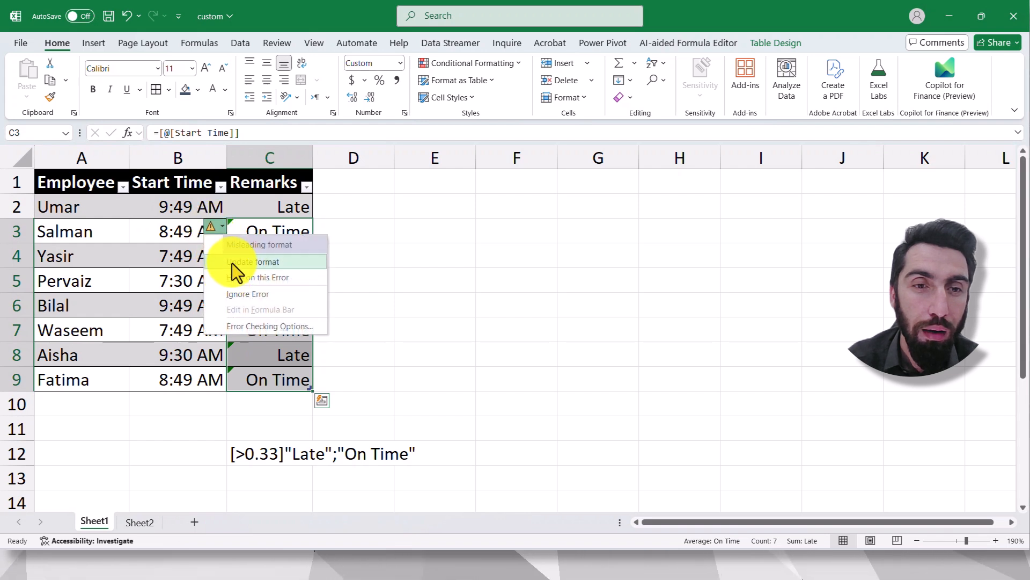
left_click(246, 295)
left_click(419, 250)
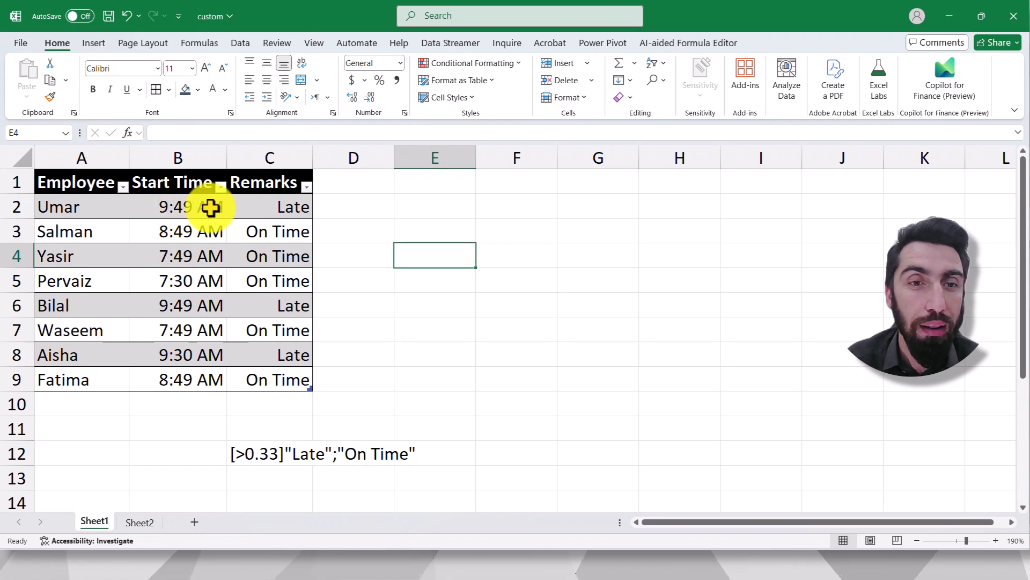
left_click(259, 205)
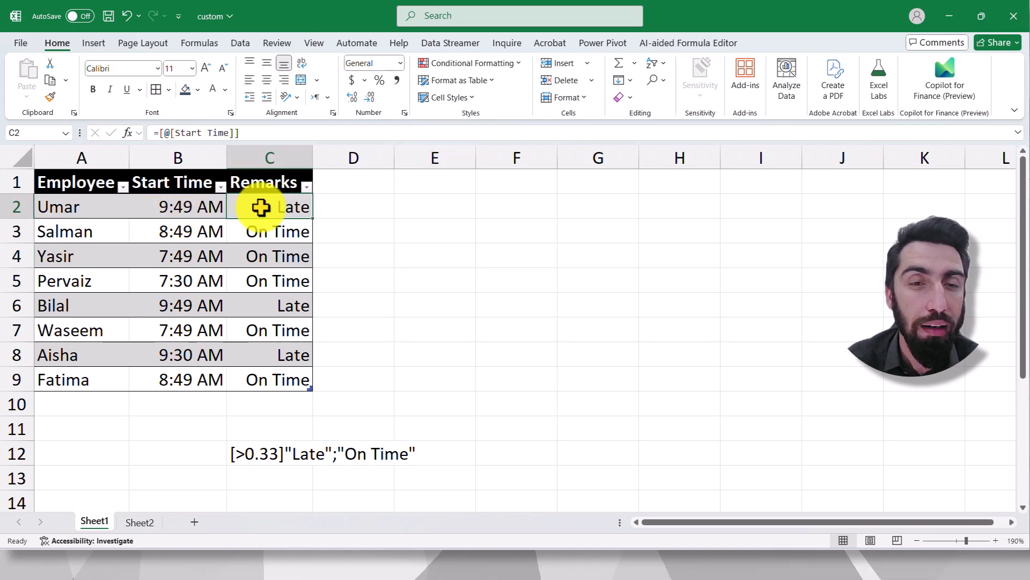
left_click(156, 232)
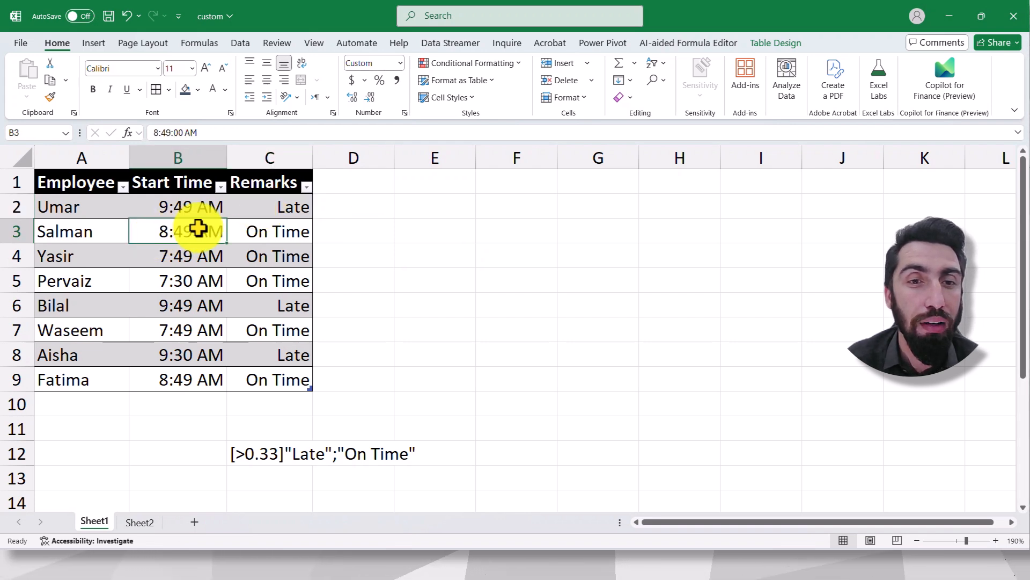
left_click(272, 233)
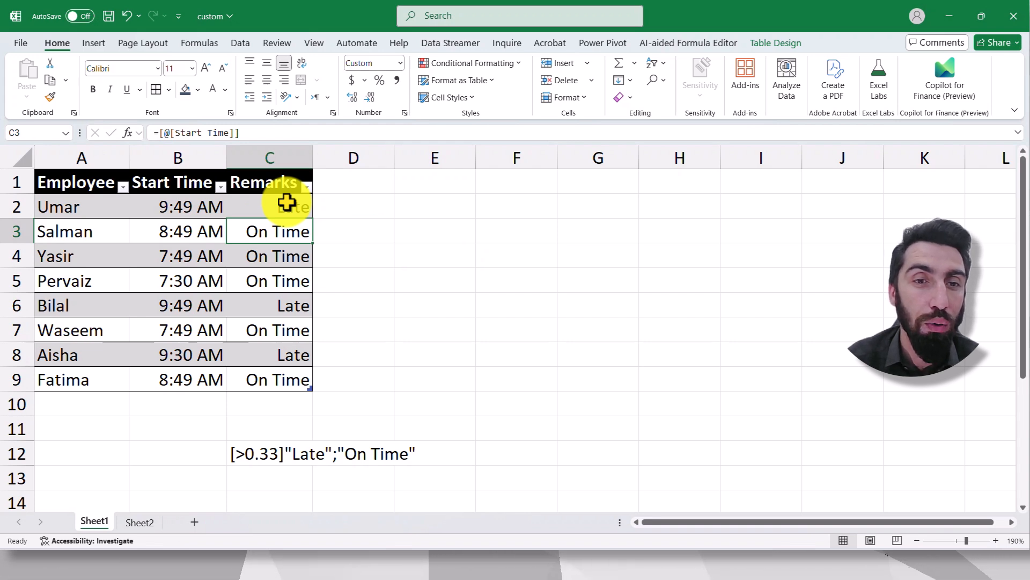
left_click(282, 260)
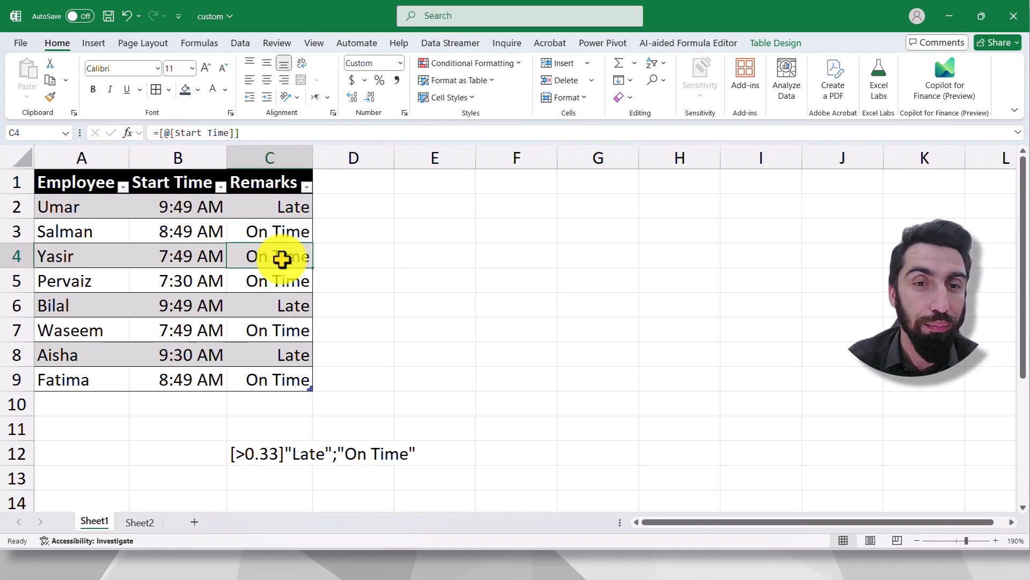
left_click(428, 226)
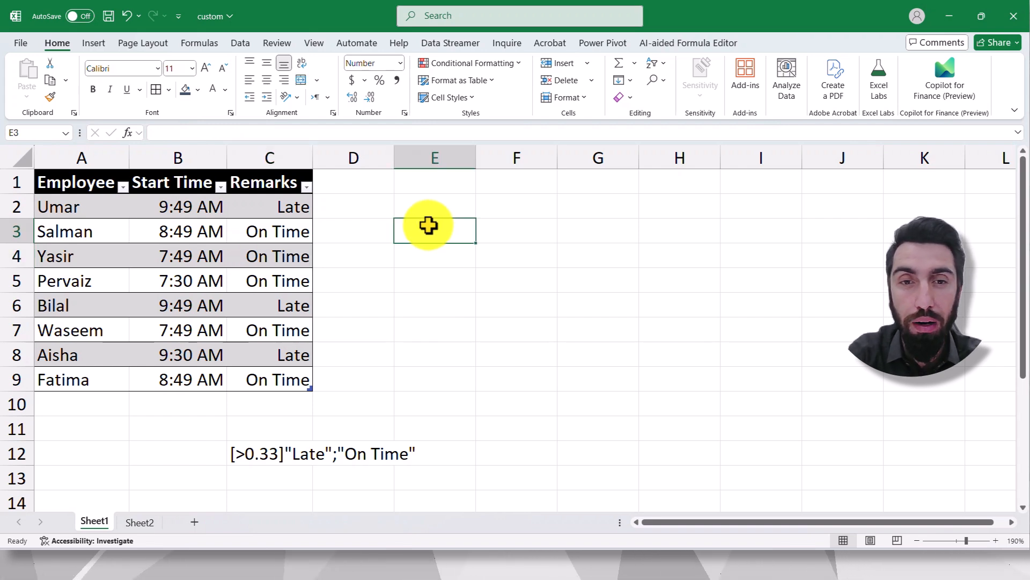
type("[]")
key("ctrl+Return")
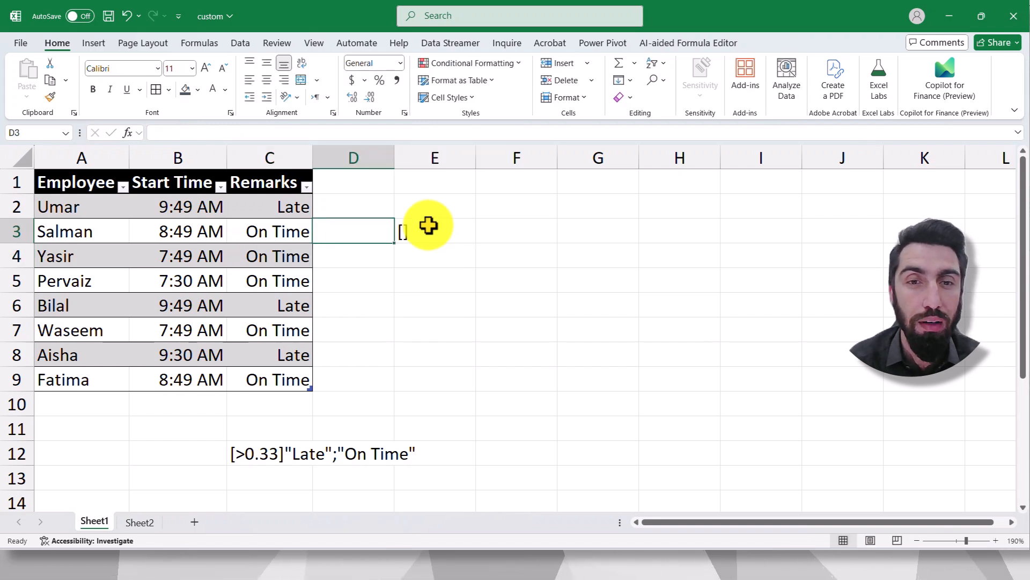
key("Delete")
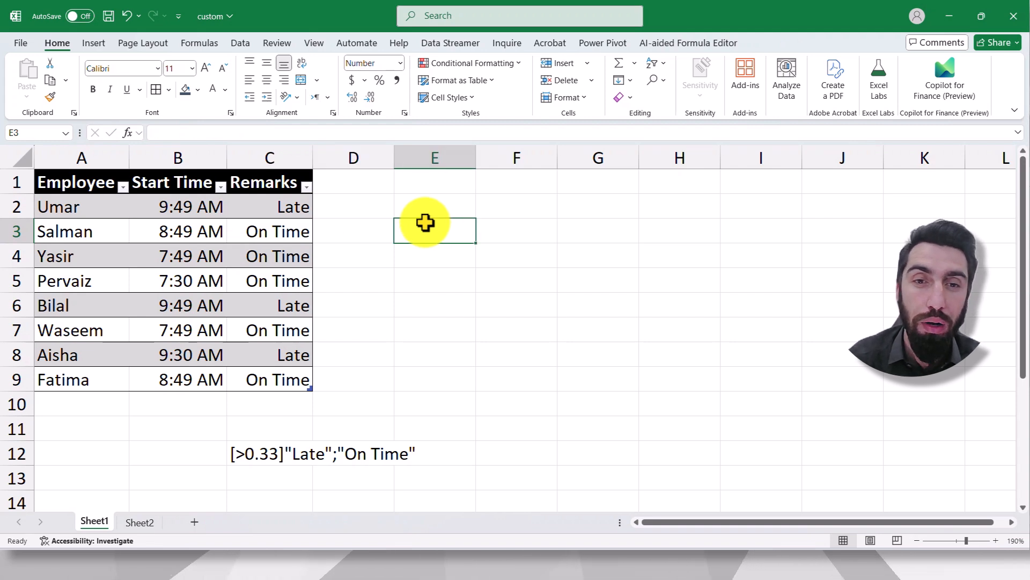
- Write the format code [>0.33]"Late";"On Time" as a text note in cell E3
type("[")
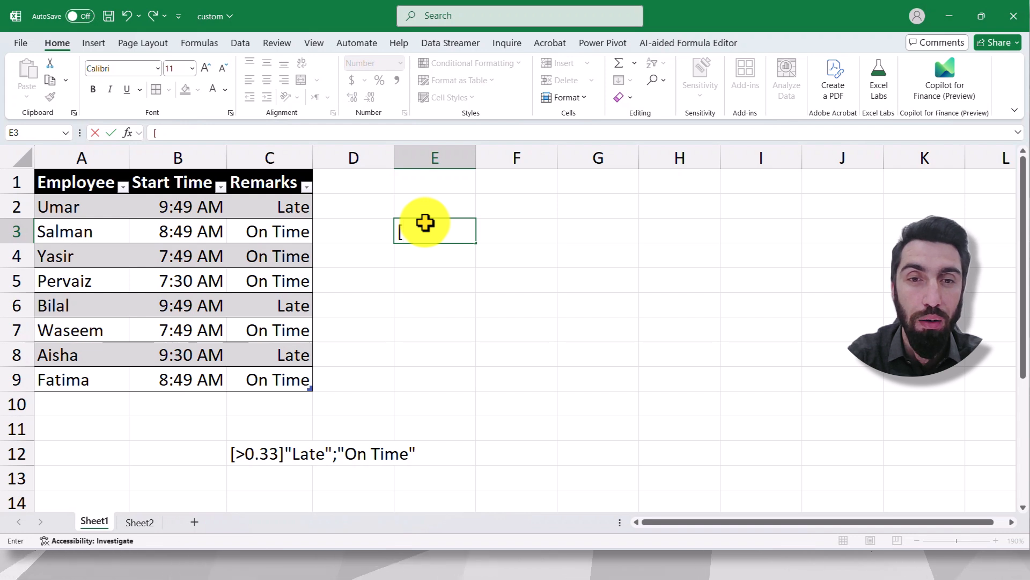
type(".")
type(">")
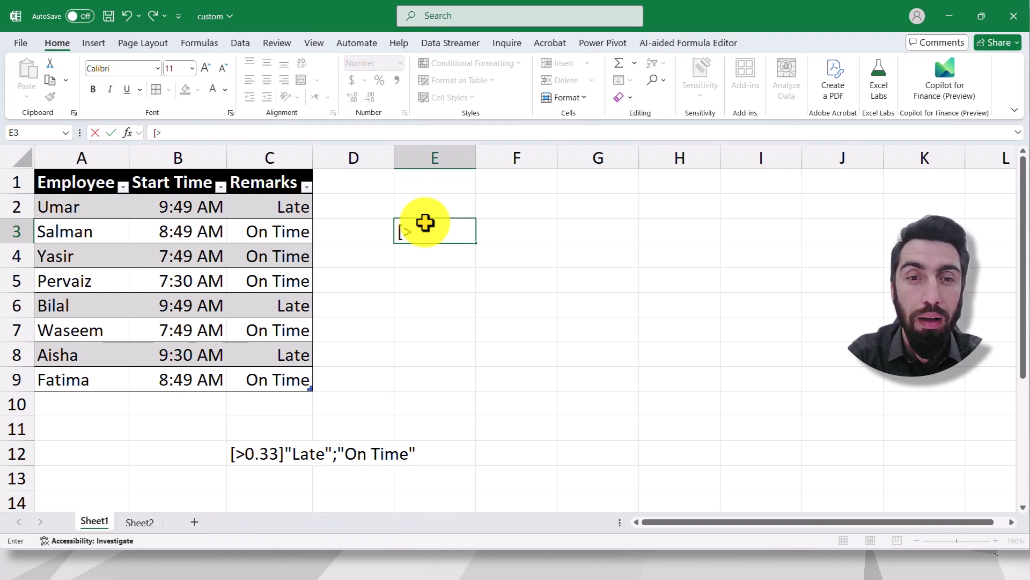
type(">")
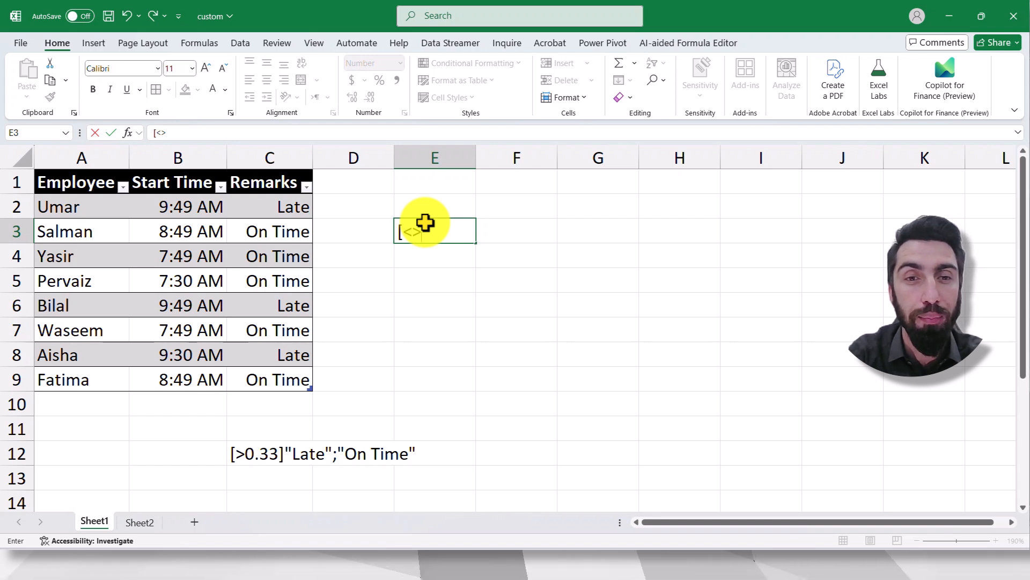
key("BackSpace")
key("BackSpace")
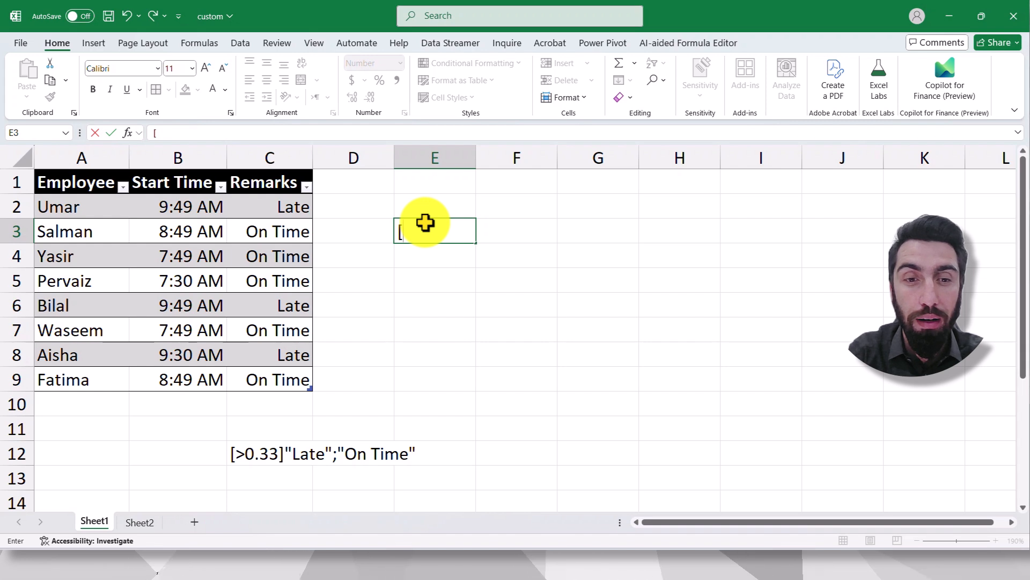
type(">")
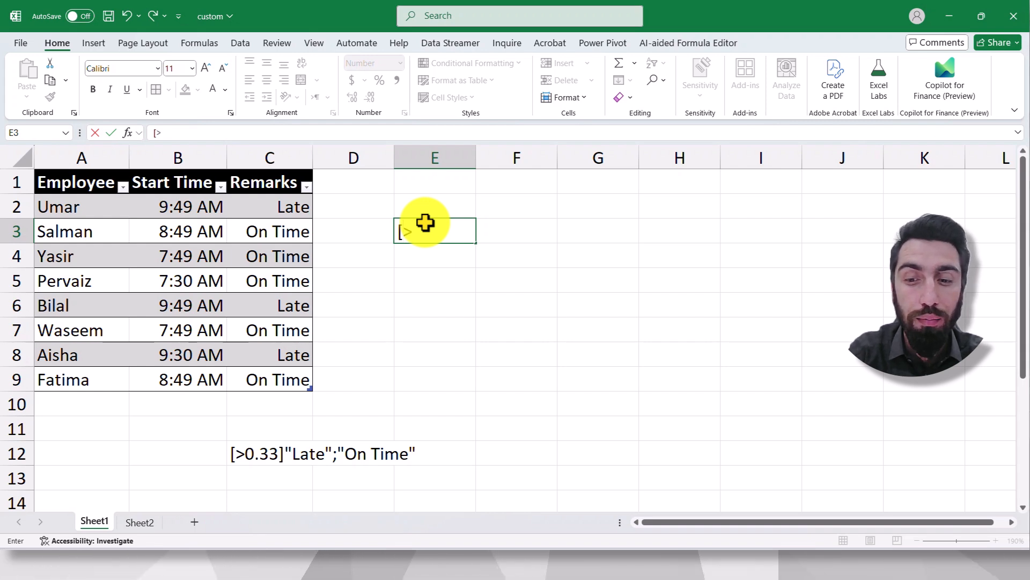
type("0.33")
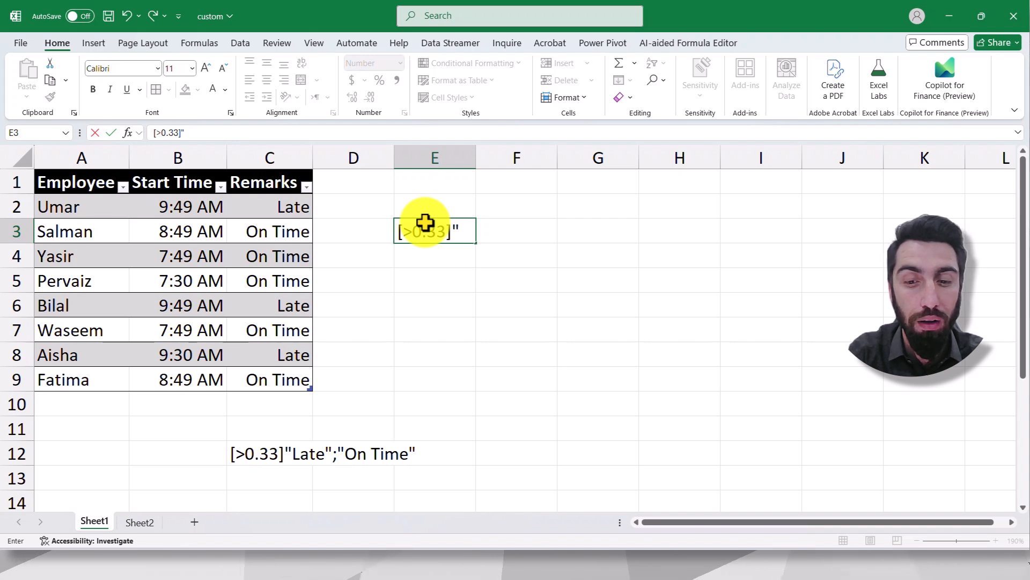
type("]\"Late\"")
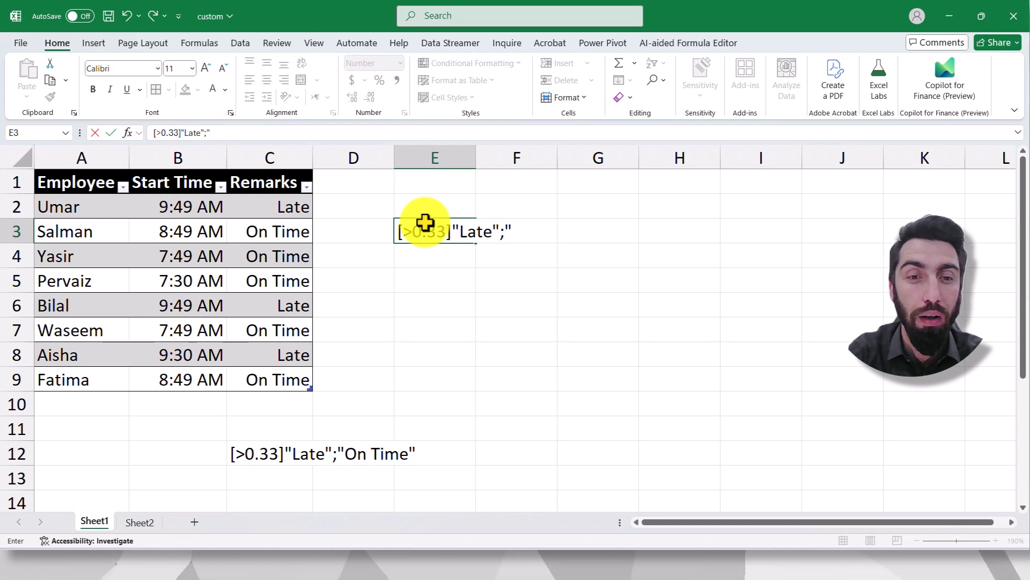
type("On")
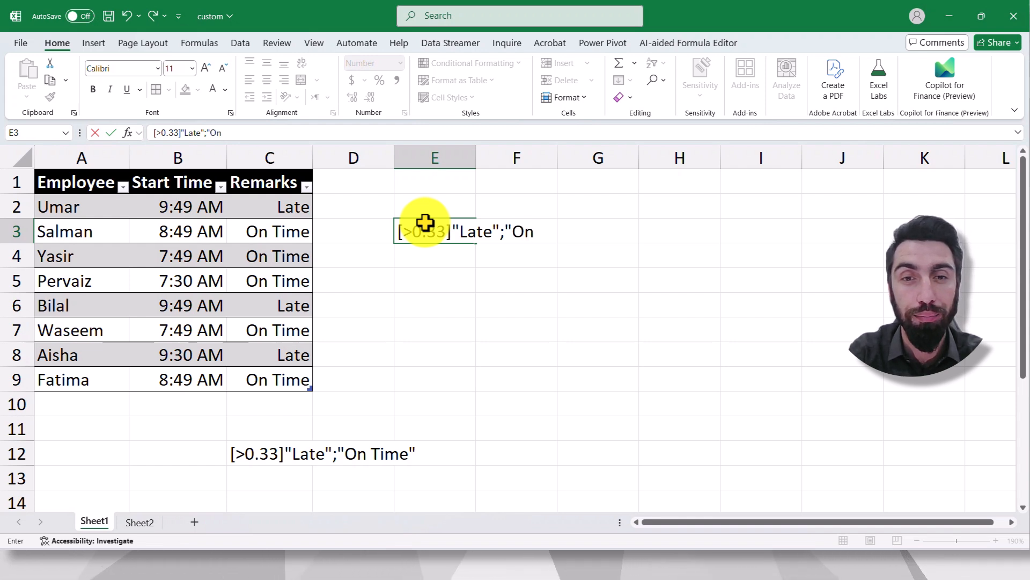
type(" ti")
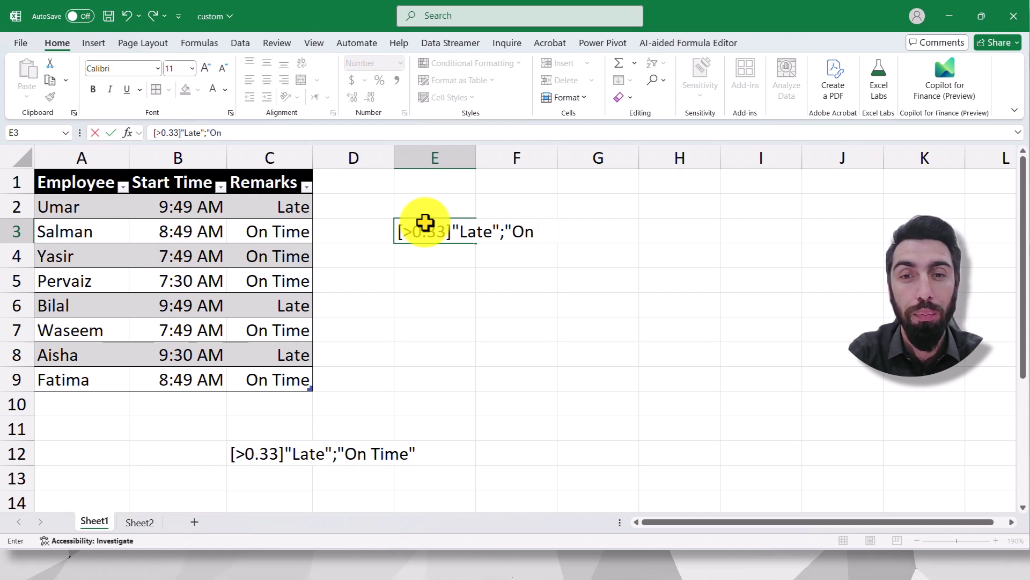
type("Time\"")
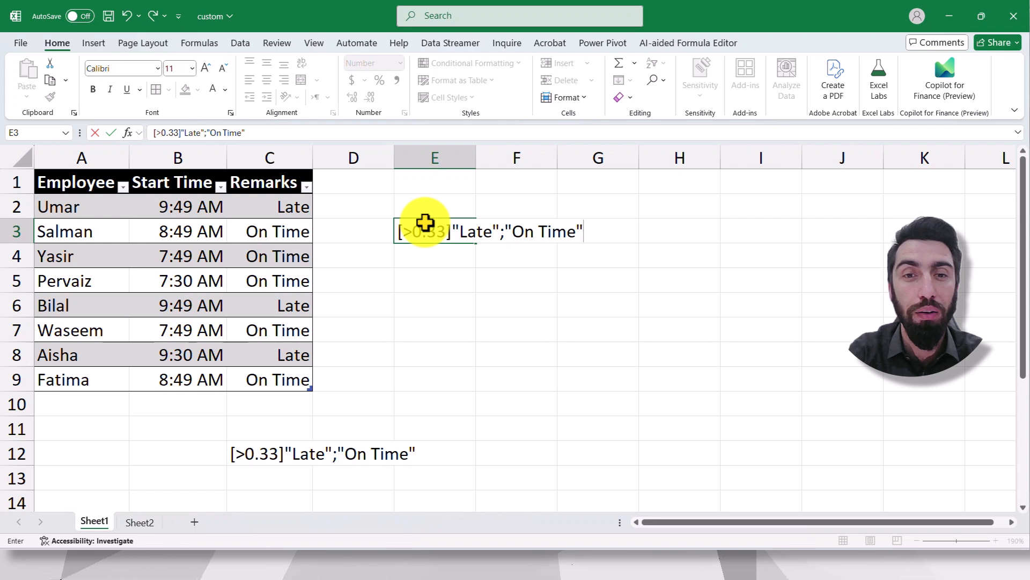
key("Return")
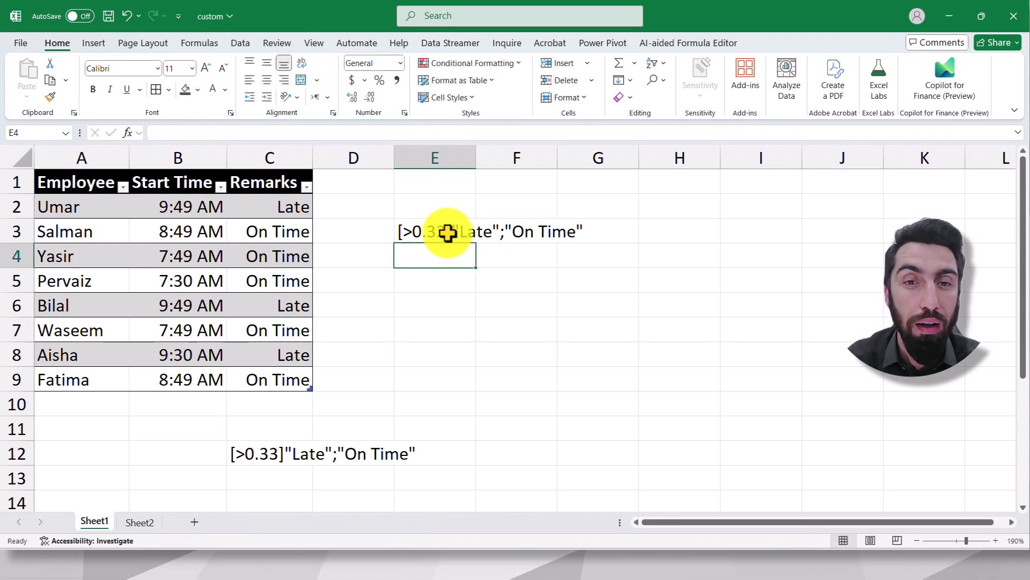
- Review the Remarks cells C2 to C9, the format code in E3 and the start times in B2 to B9
left_click_drag(288, 204, 284, 373)
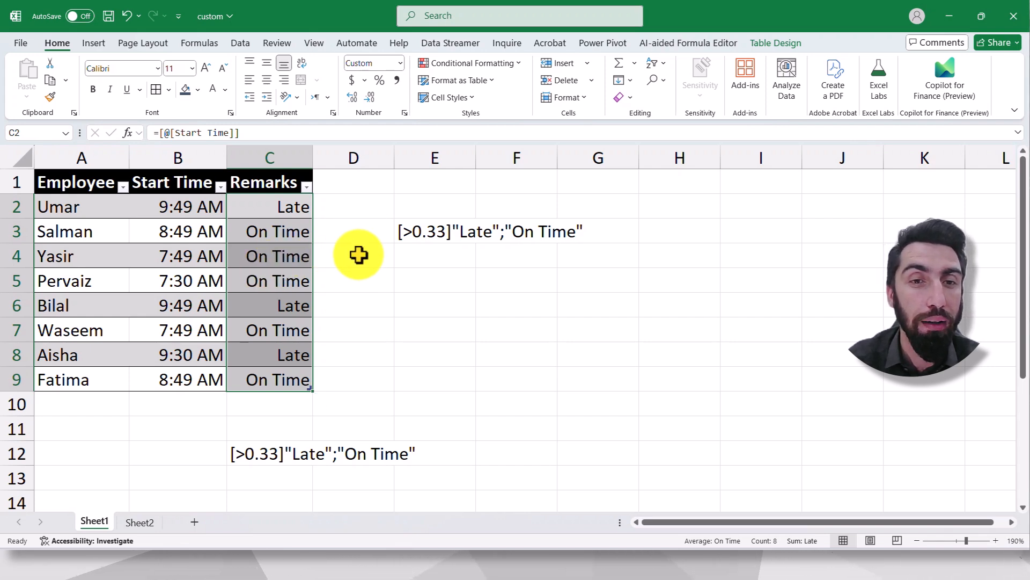
left_click(429, 240)
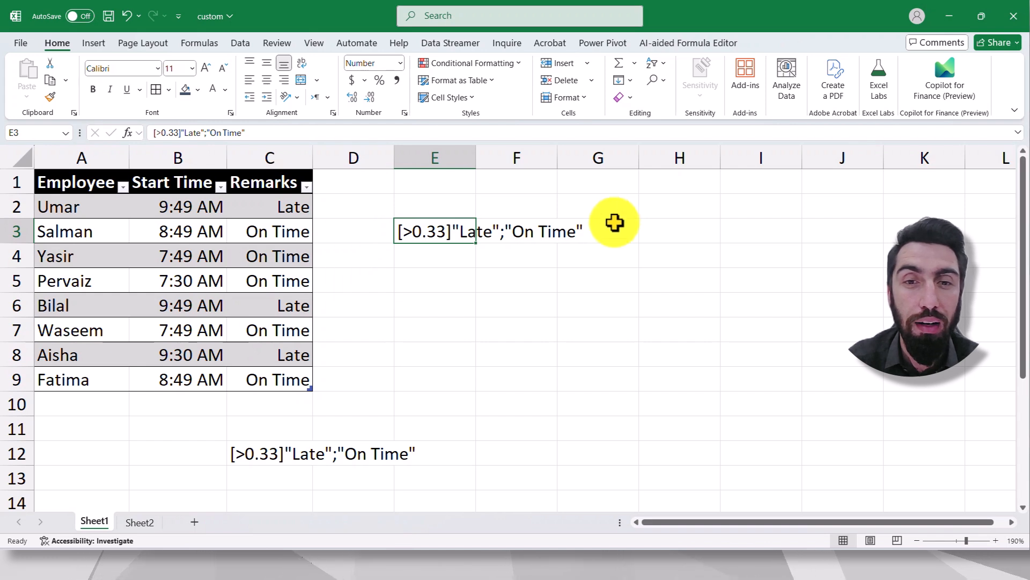
left_click(501, 259)
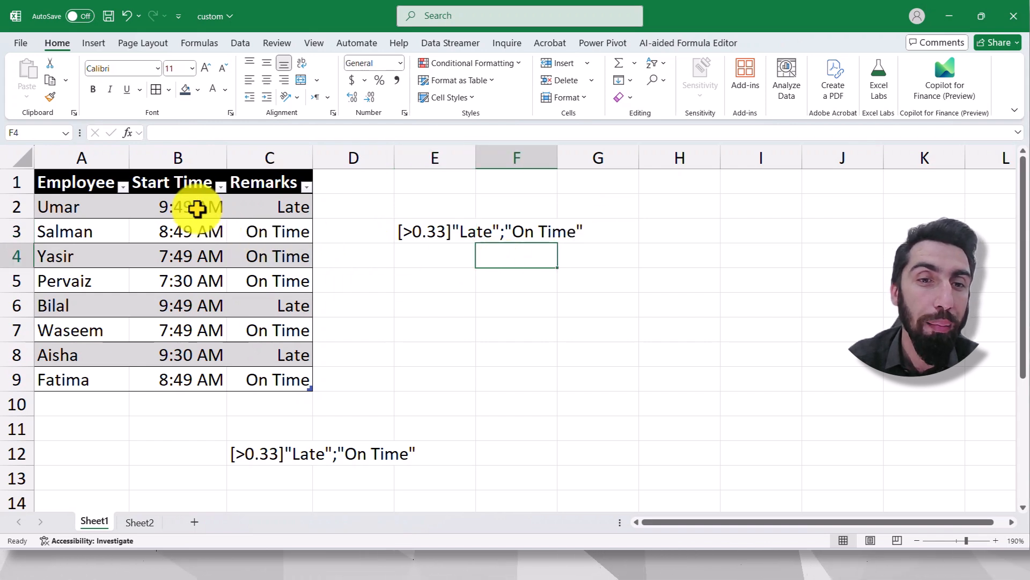
left_click_drag(183, 213, 174, 369)
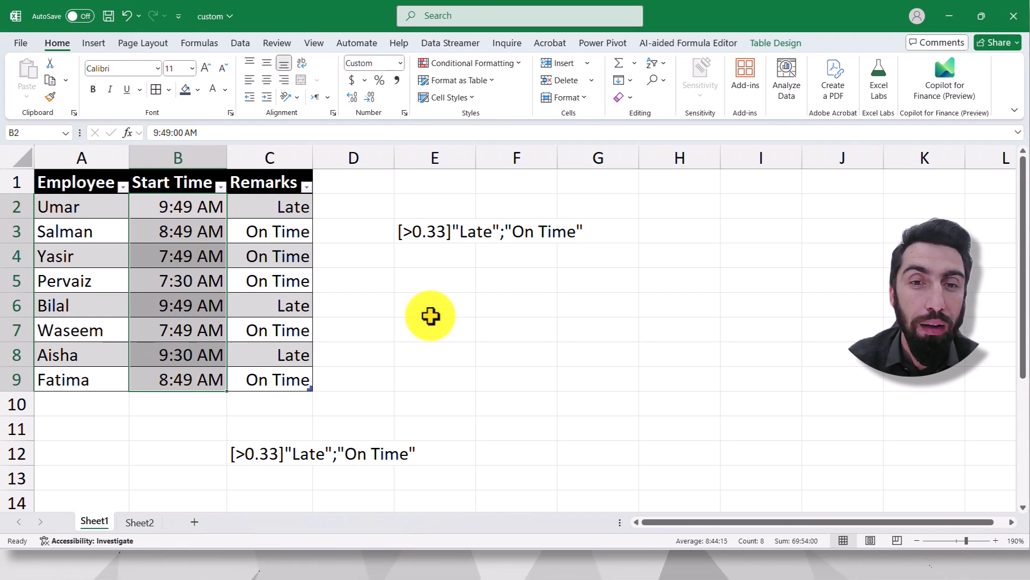
left_click(433, 279)
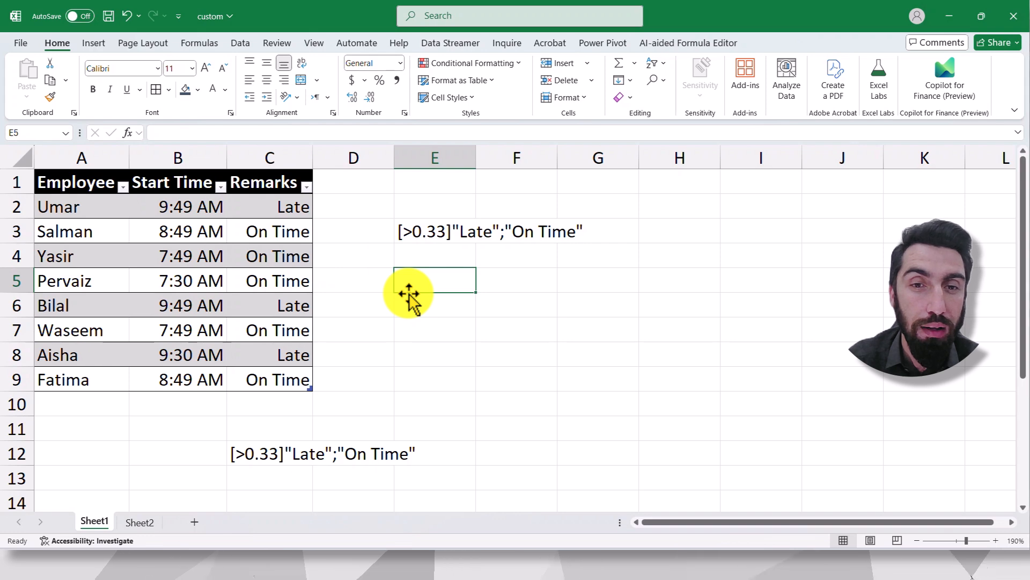
left_click(430, 306)
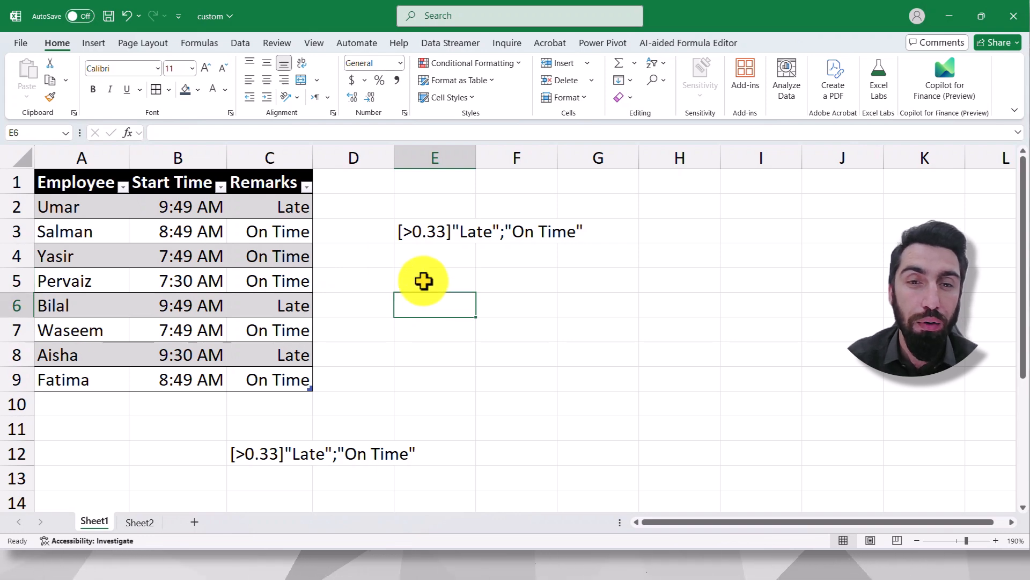
left_click(424, 281)
scroll(424, 281, "up", 3)
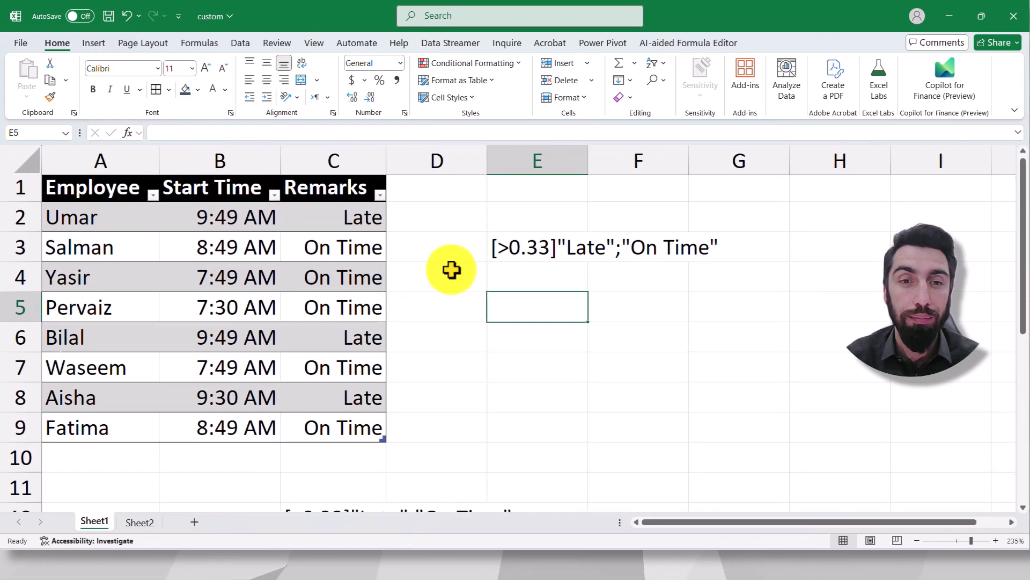
- Document the hour code by entering h in cell E4 and its meaning, hour, in F4
left_click(530, 283)
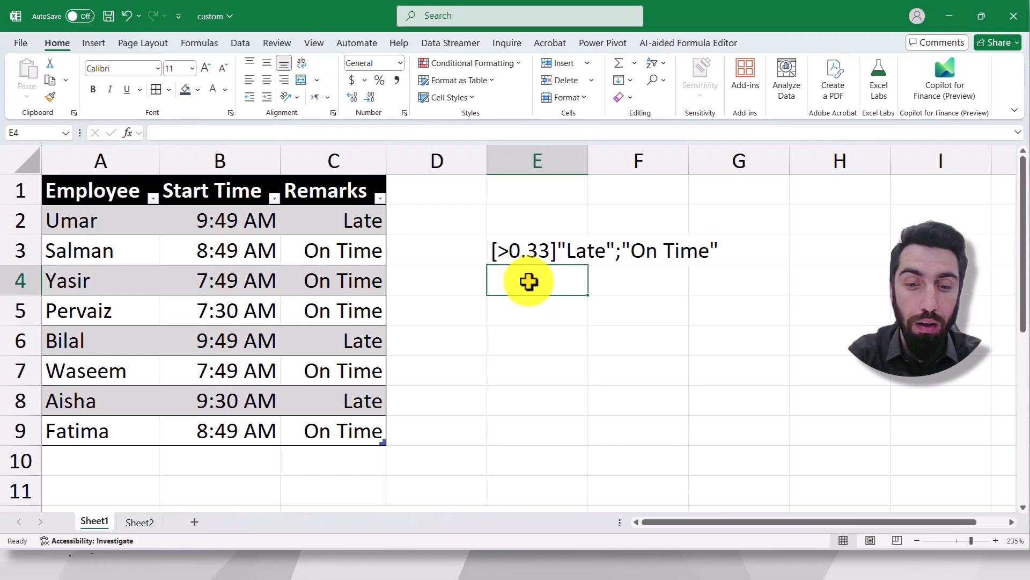
type("h")
key("Tab")
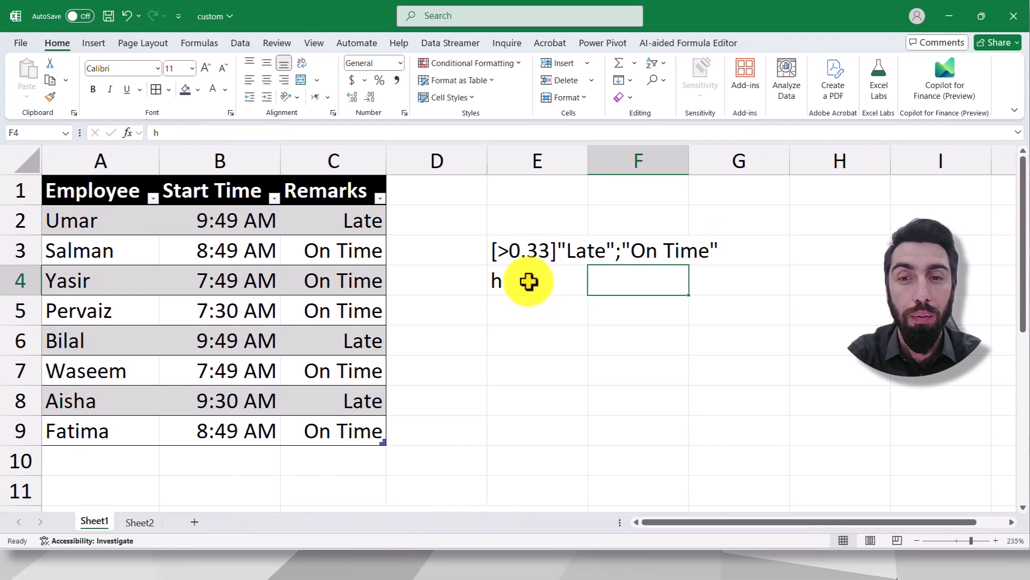
type("hour")
key("Return")
- Document the minute code by entering m in cell E5 and its meaning, minute, in F5
type("m")
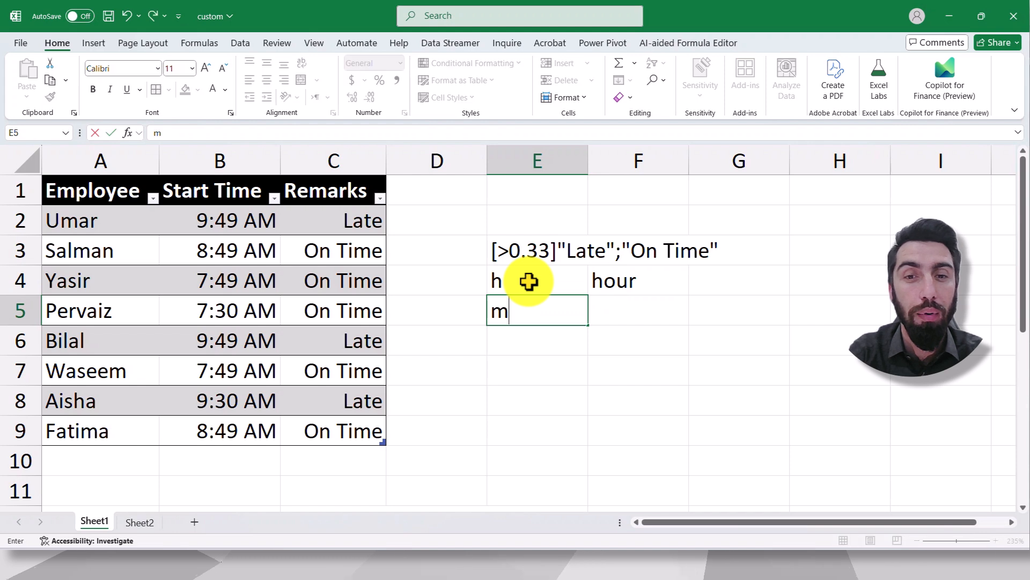
key("Tab")
type("minut")
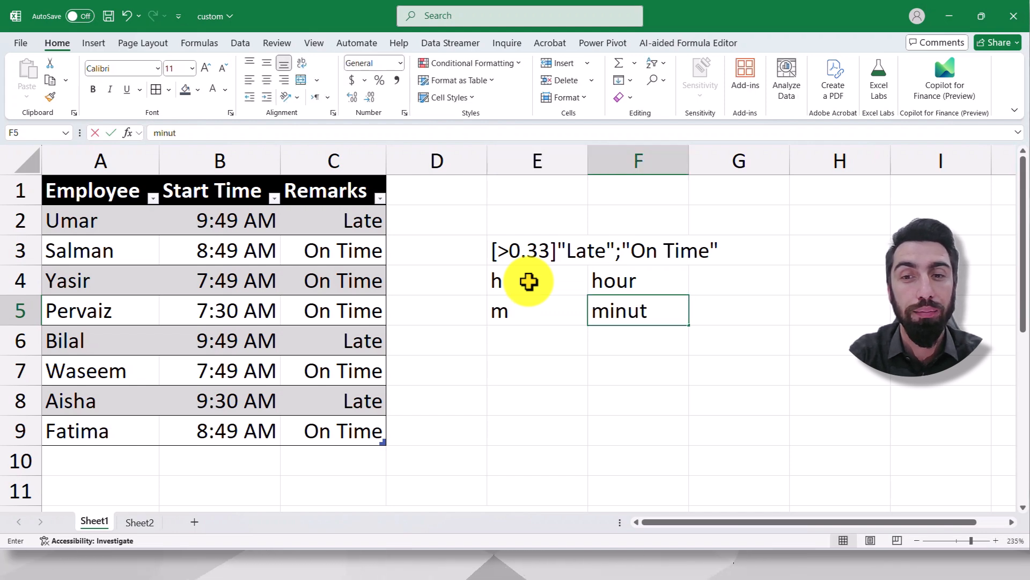
type("e")
key("Return")
- Document the second code by entering s in cell E6 and its meaning, second, in F6
type("s")
key("Tab")
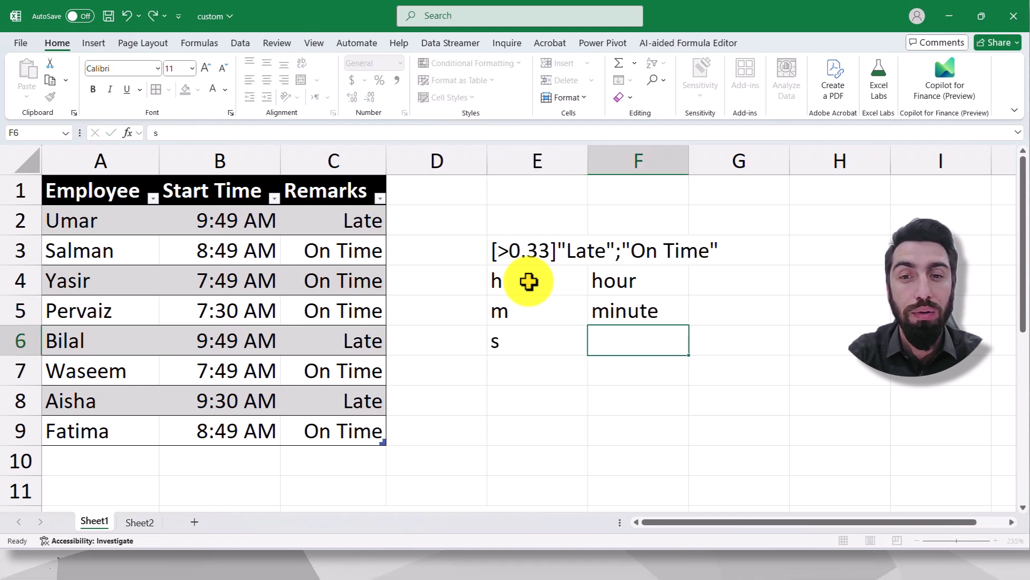
type("second")
key("Return")
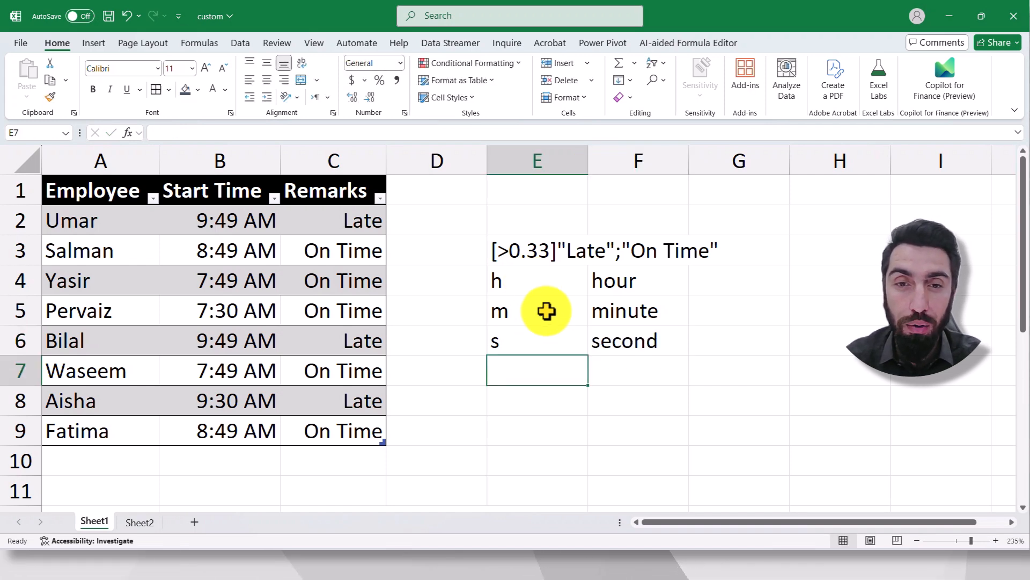
left_click(526, 311)
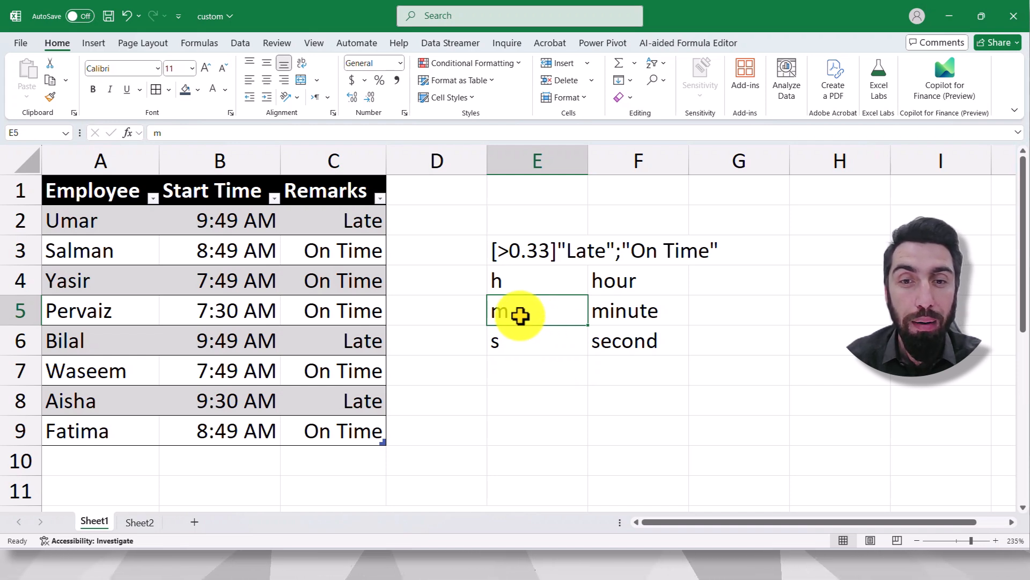
left_click(522, 369)
type("h:")
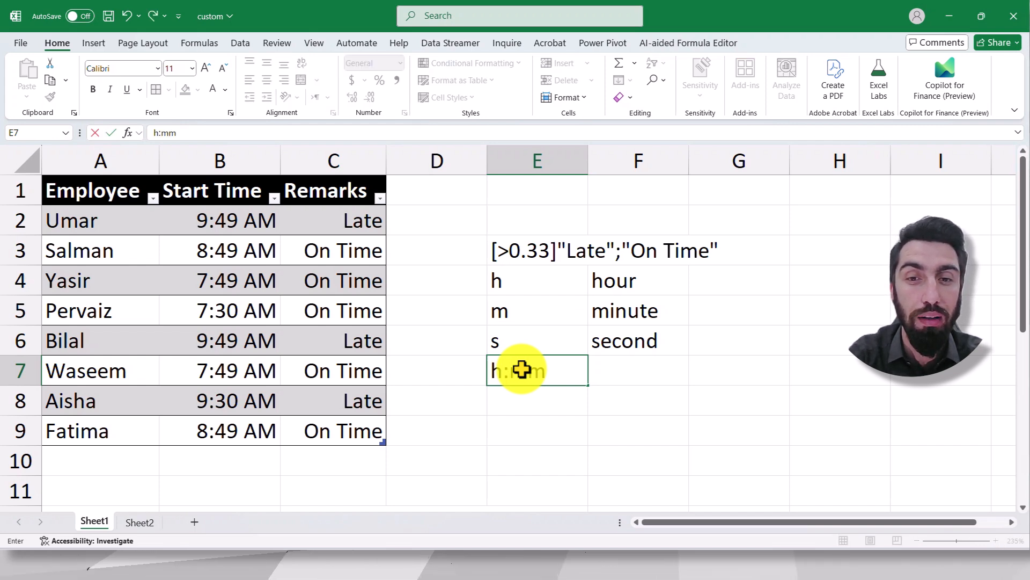
type("m")
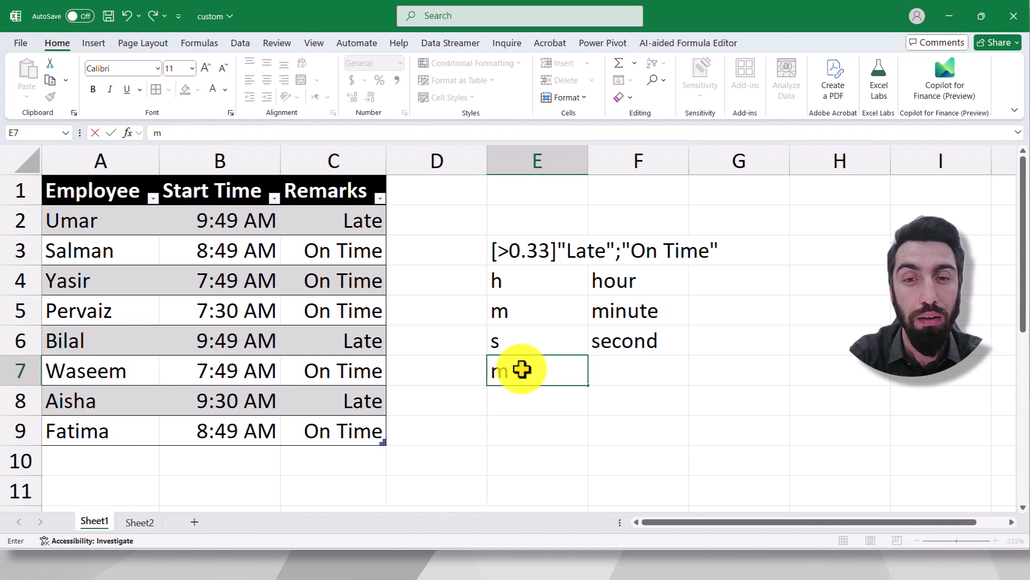
key("ctrl+Return")
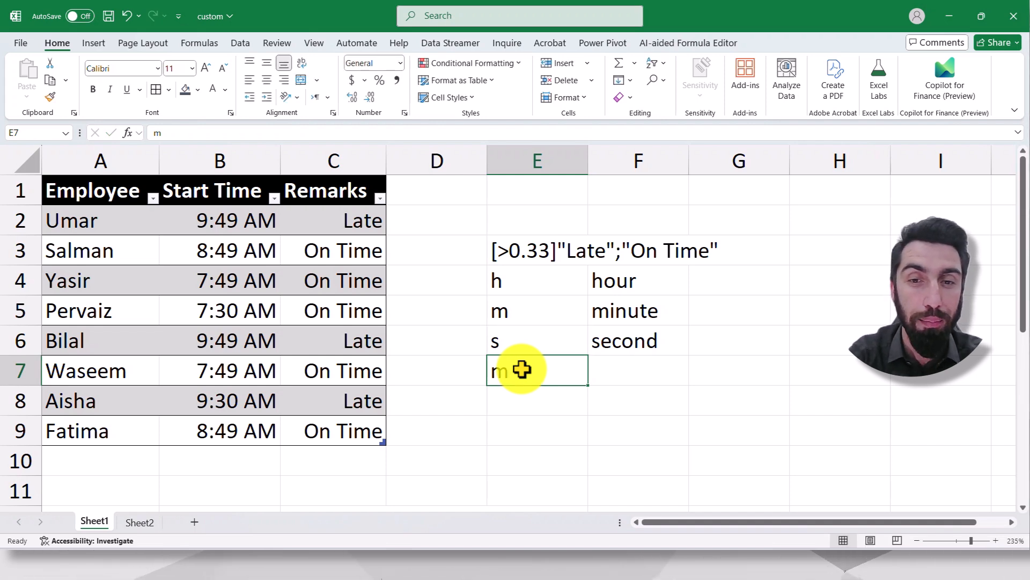
type("h:")
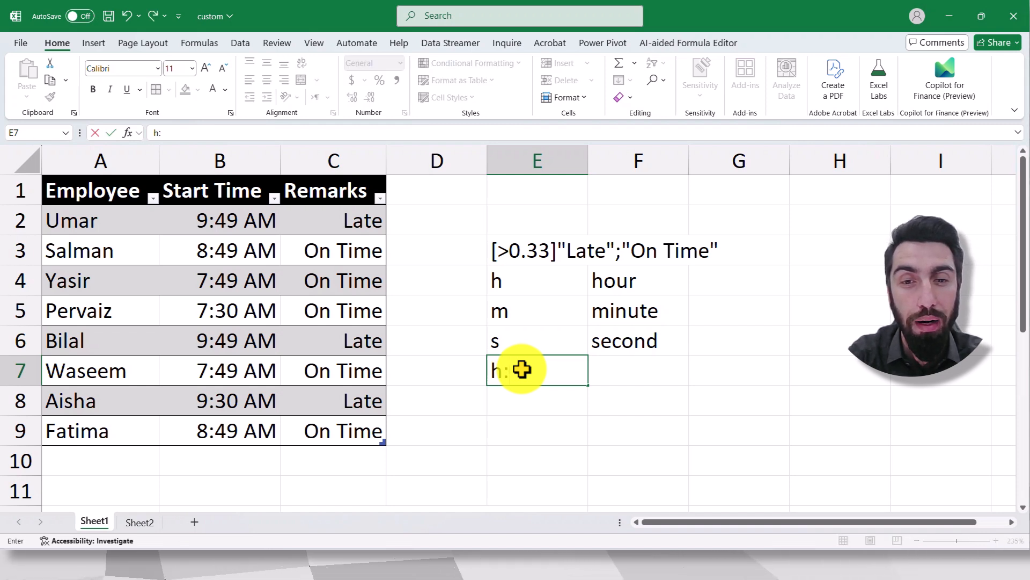
type("mm")
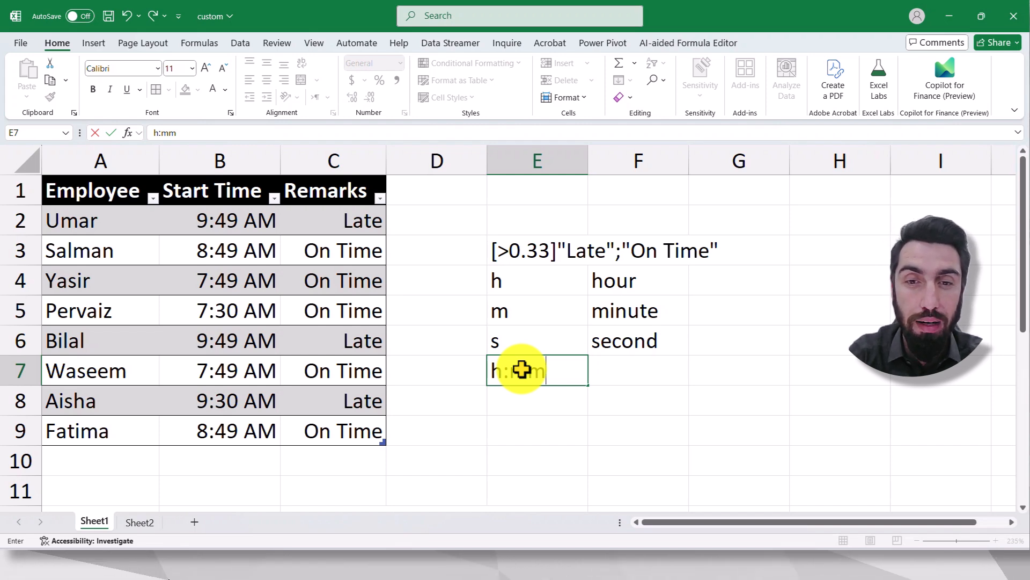
type(":ss")
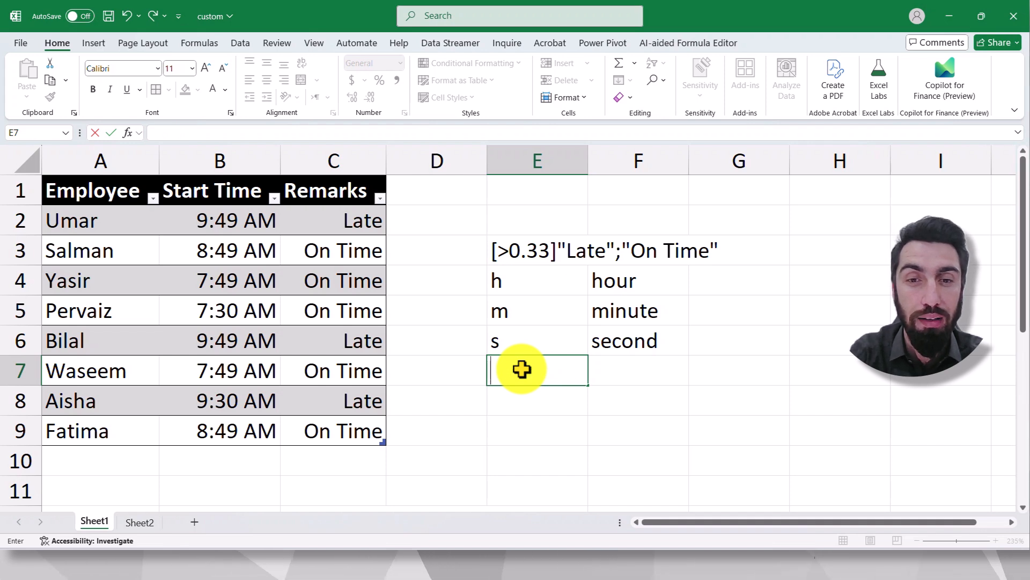
- List the elapsed-time codes [h], [m] and [s] in cells E8 to E10, leaving row 7 blank
left_click(524, 403)
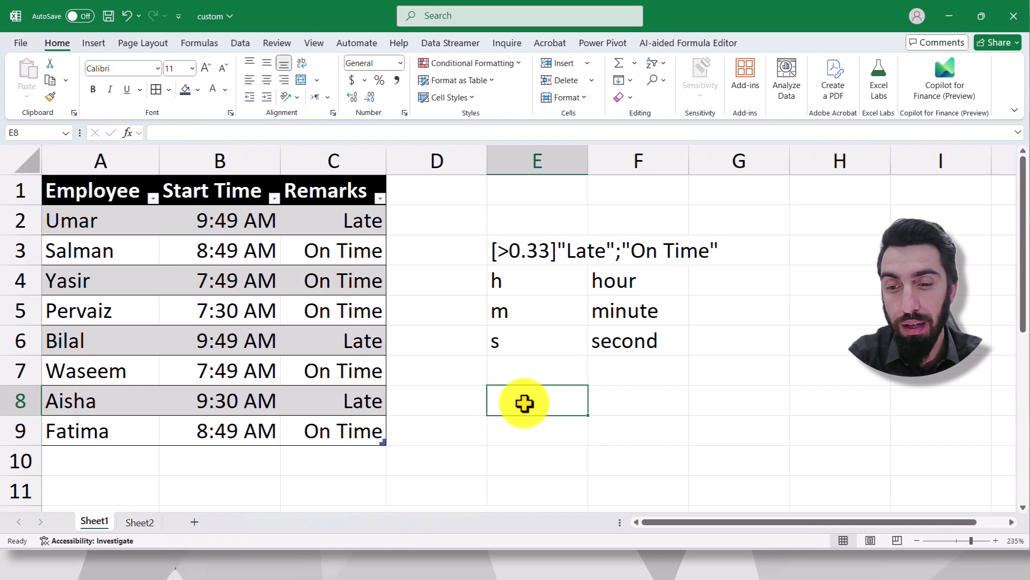
type("[")
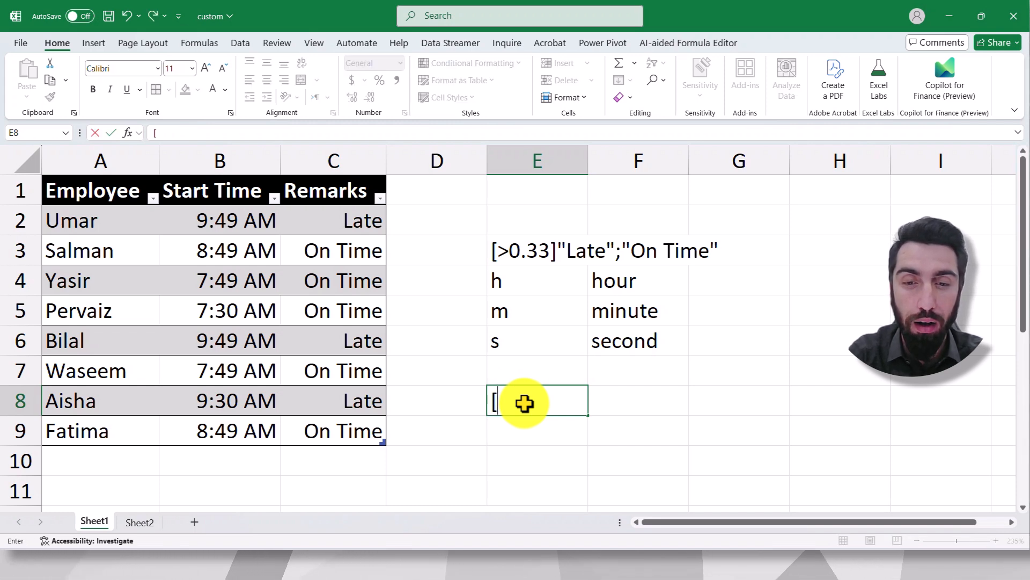
type("h]")
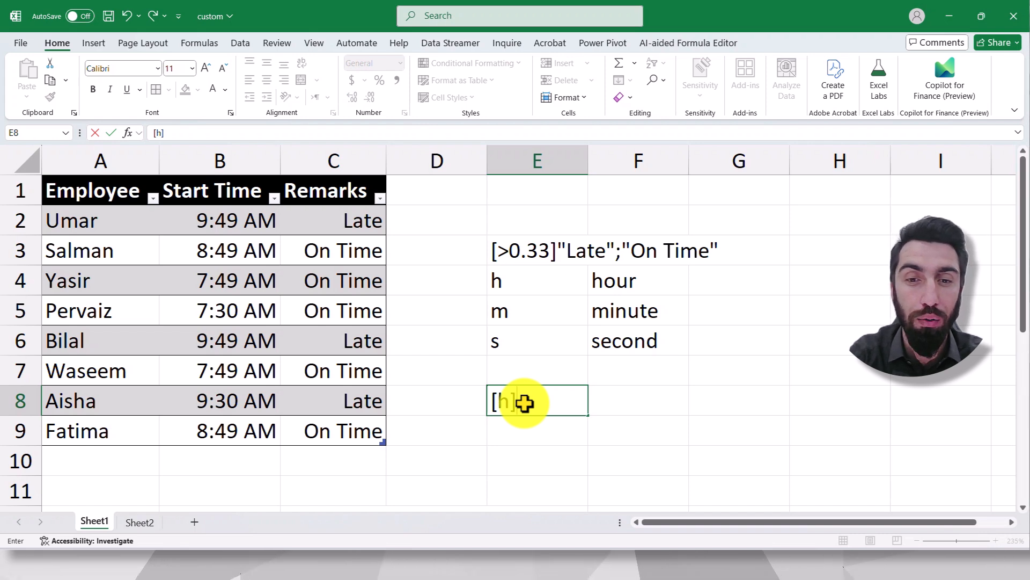
key("Return")
type("[")
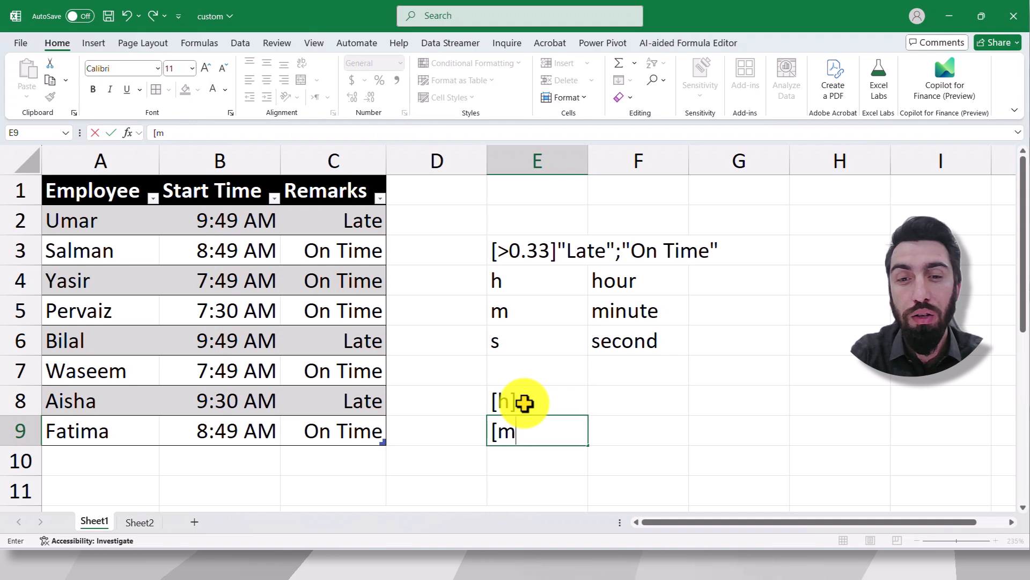
type("m]")
key("Return")
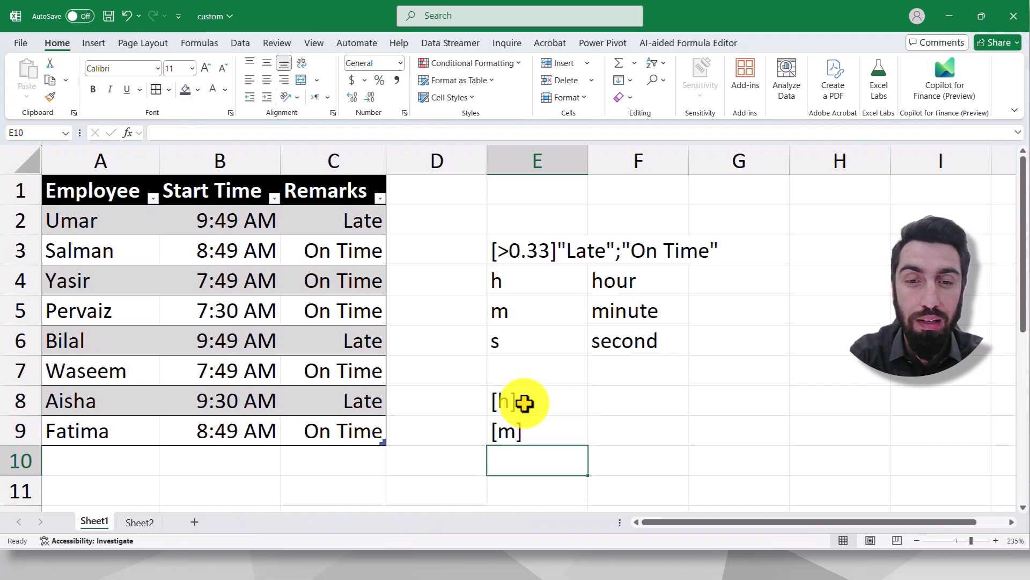
type("[s]")
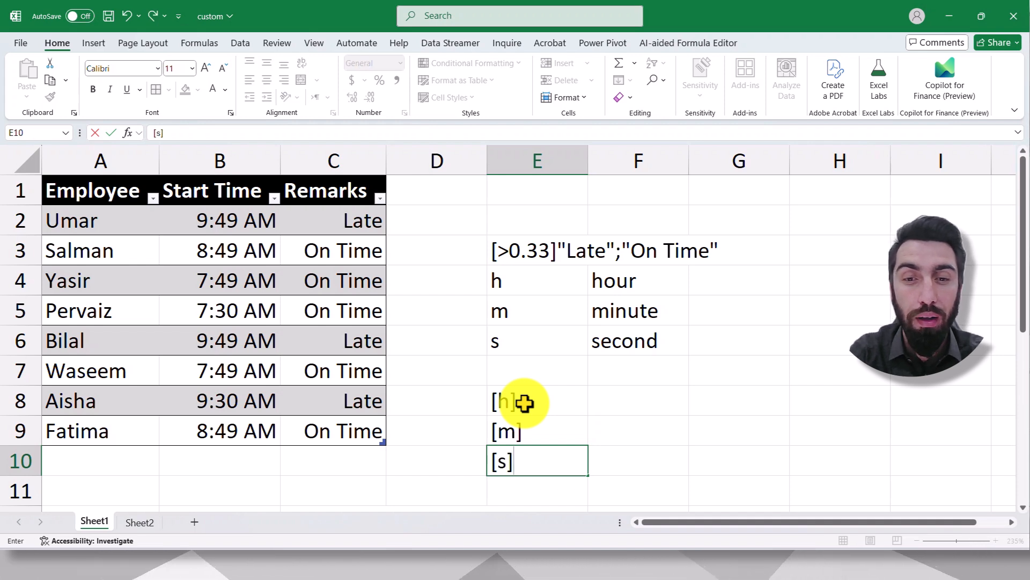
key("Return")
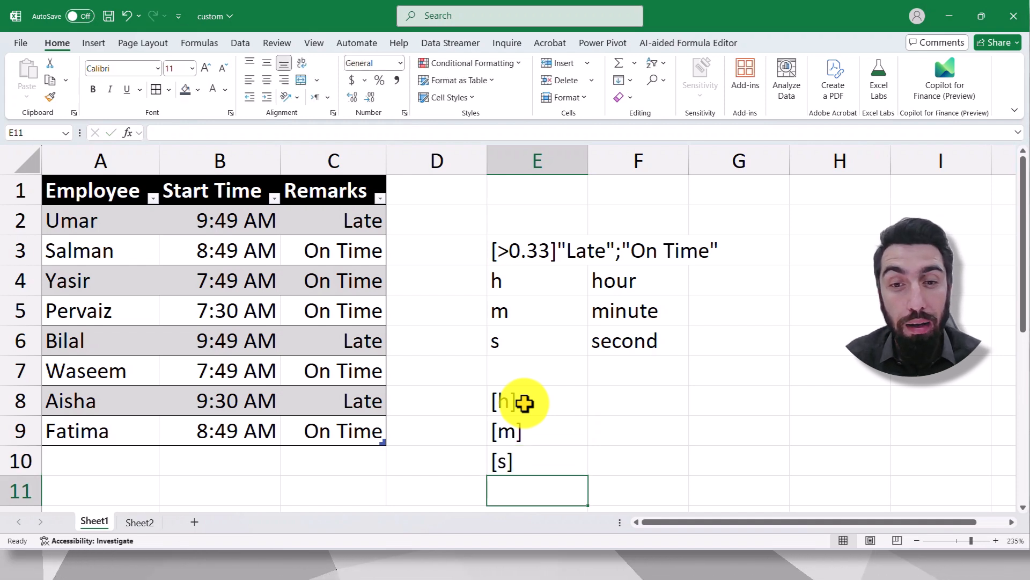
- Write the example time format h:mm in cell G5, beside the minute entry
left_click(524, 402)
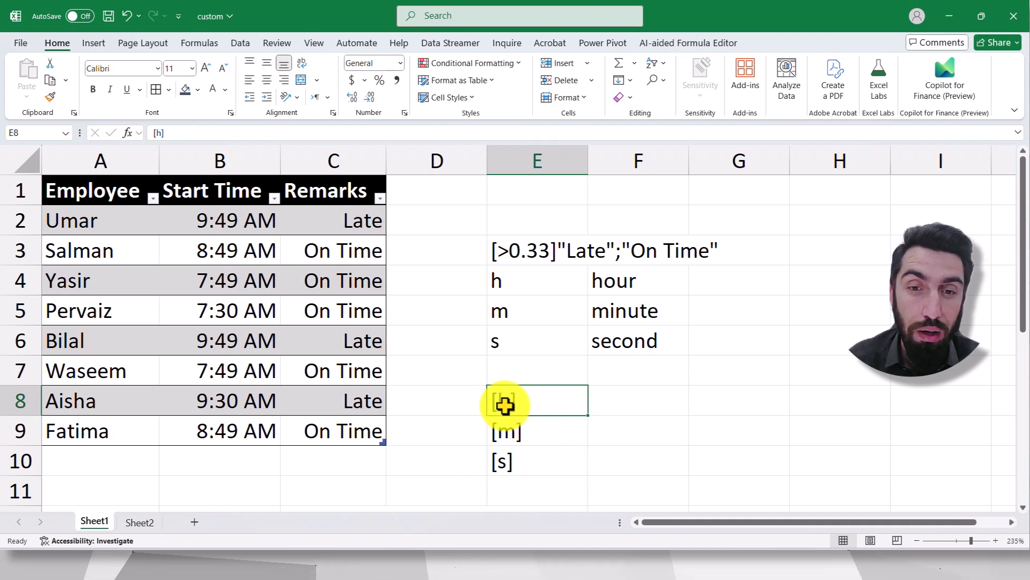
left_click(620, 403)
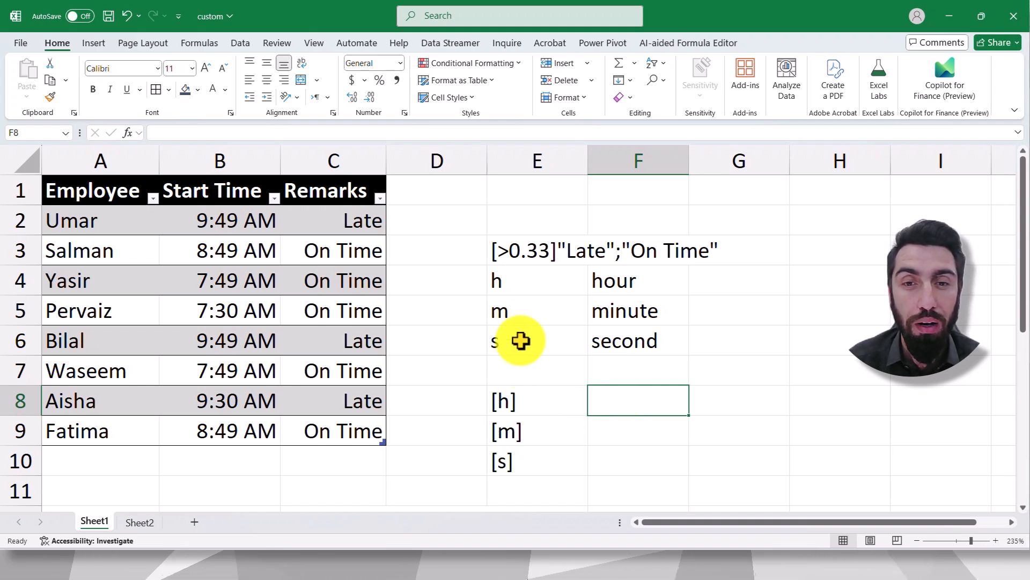
left_click(746, 312)
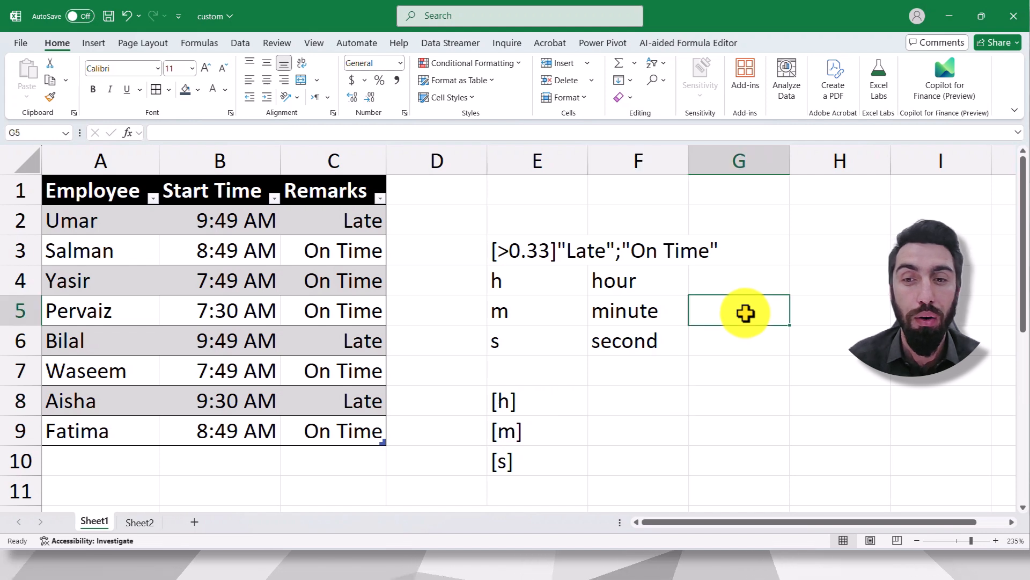
type("h:mm")
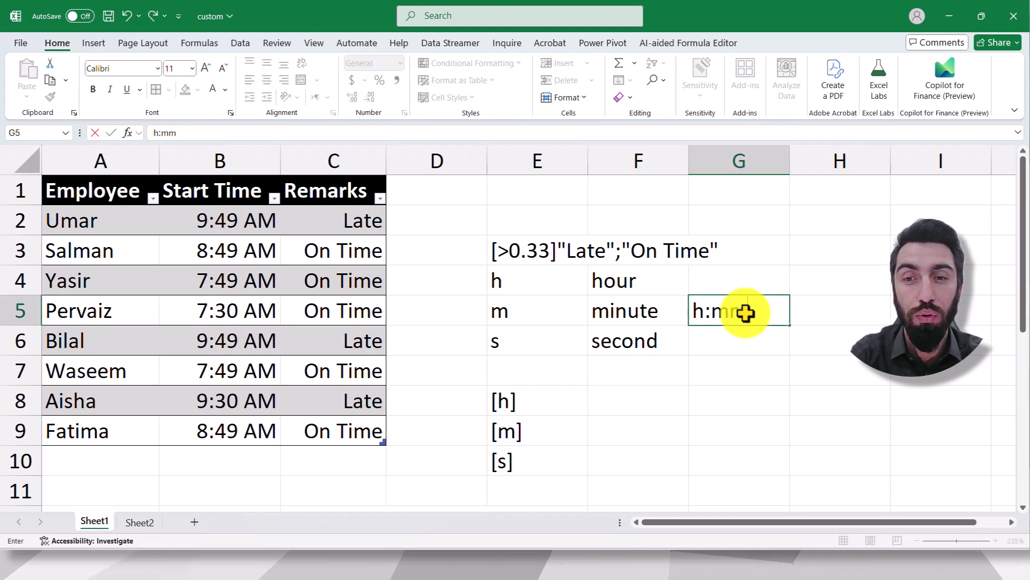
key("Return")
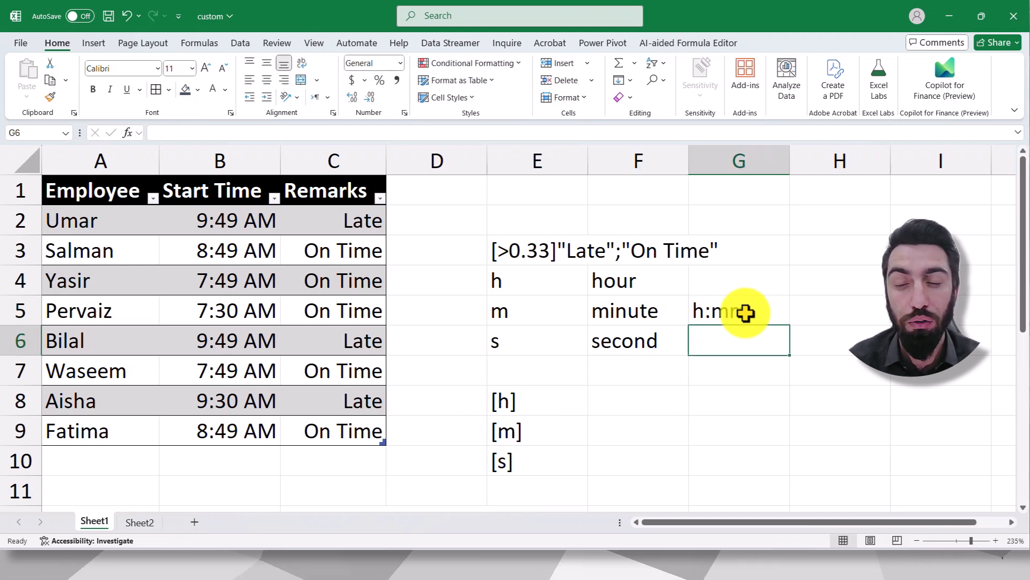
- Compare the h:mm example in G5 with the bracketed codes in cells E8 to E10
left_click(745, 311)
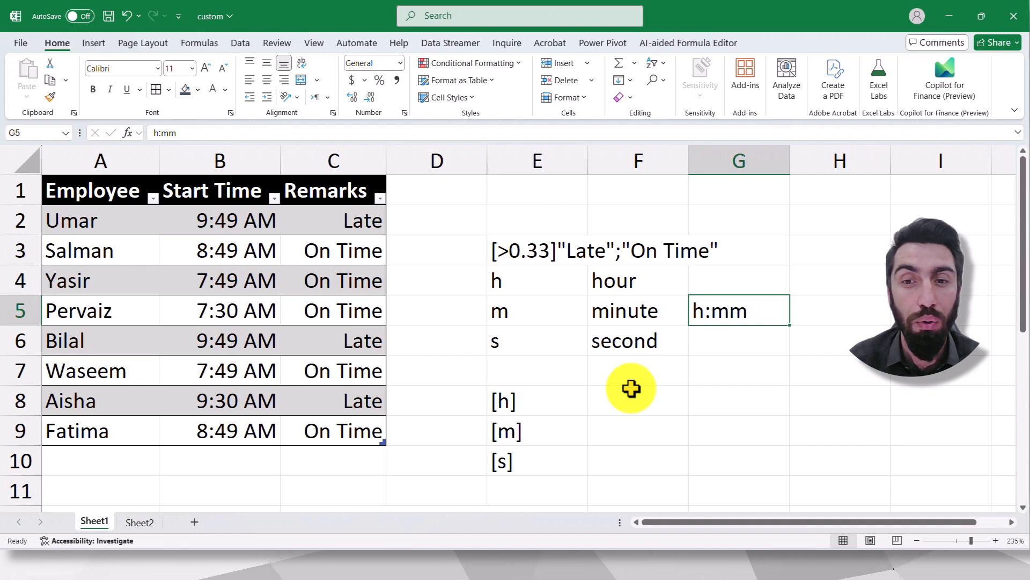
left_click(526, 404)
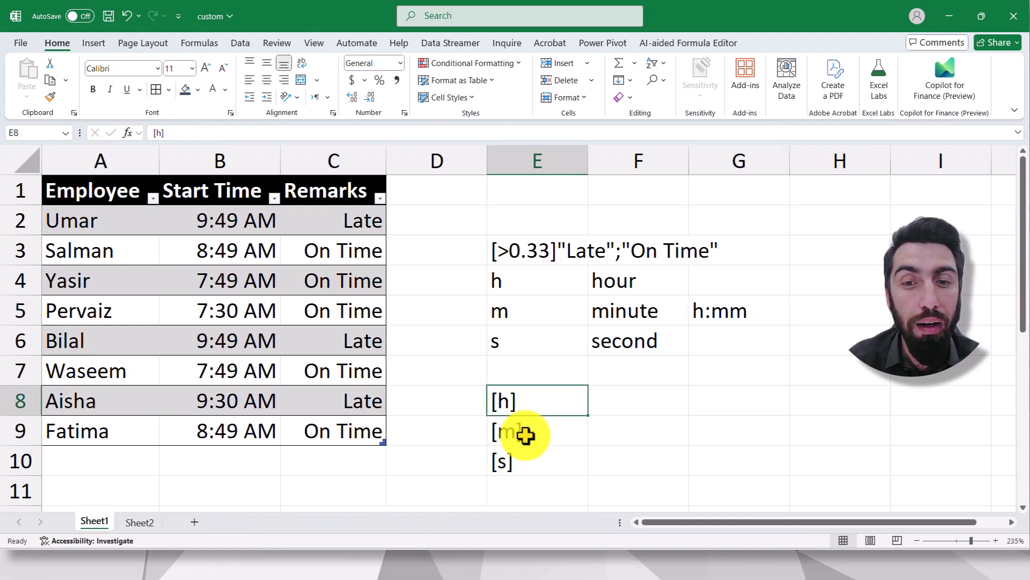
left_click(526, 434)
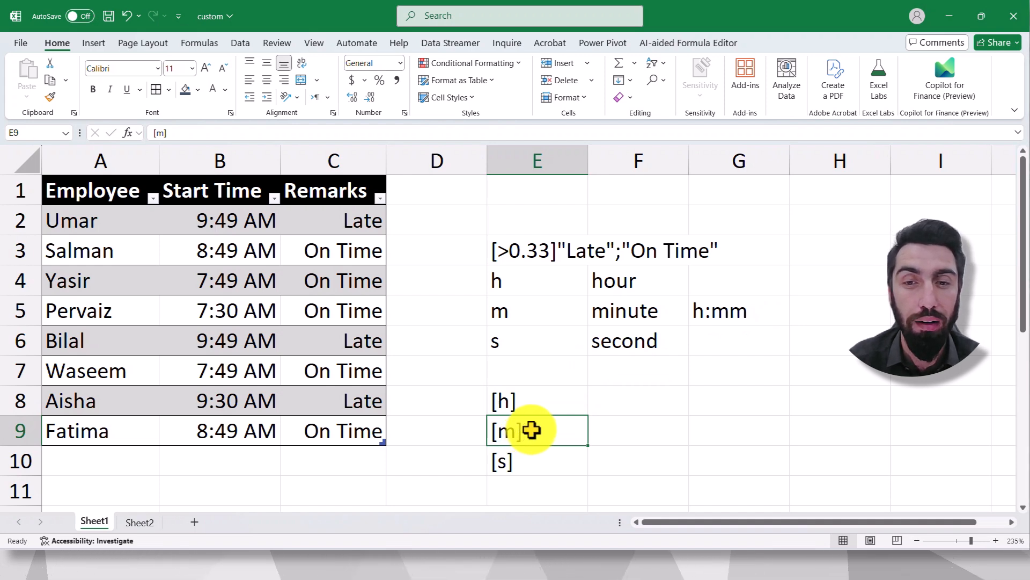
left_click(714, 317)
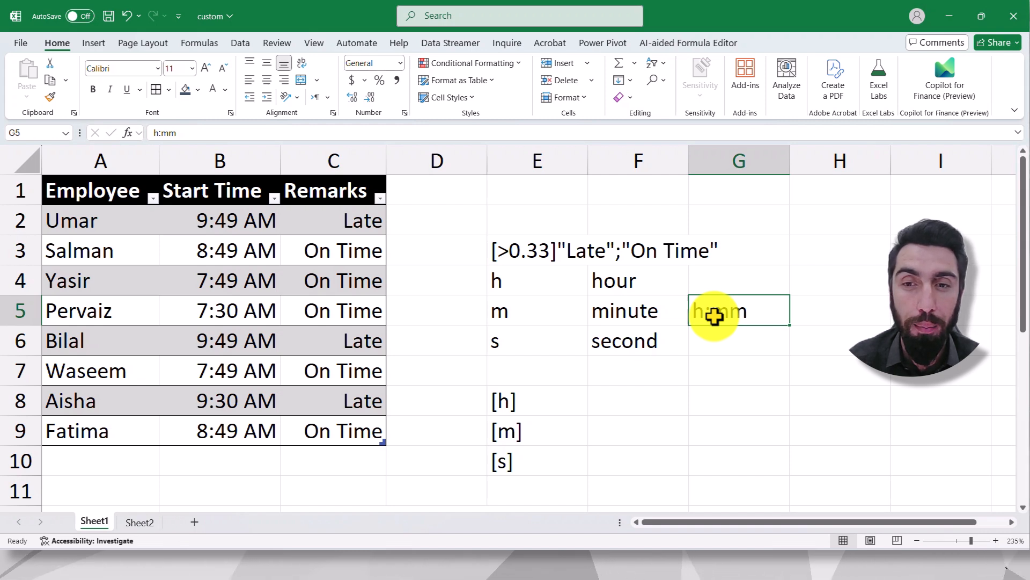
left_click(536, 428)
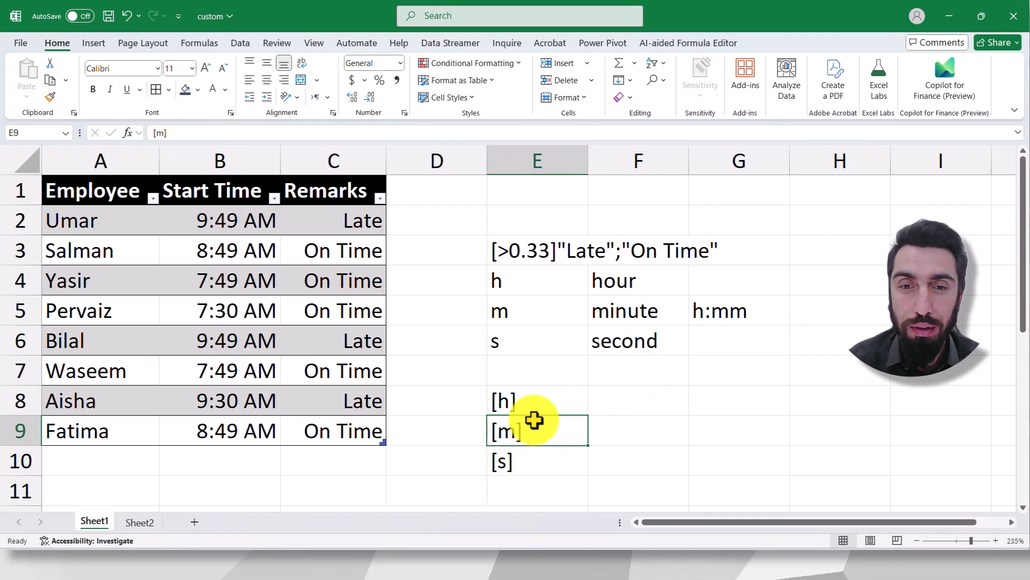
left_click(547, 465)
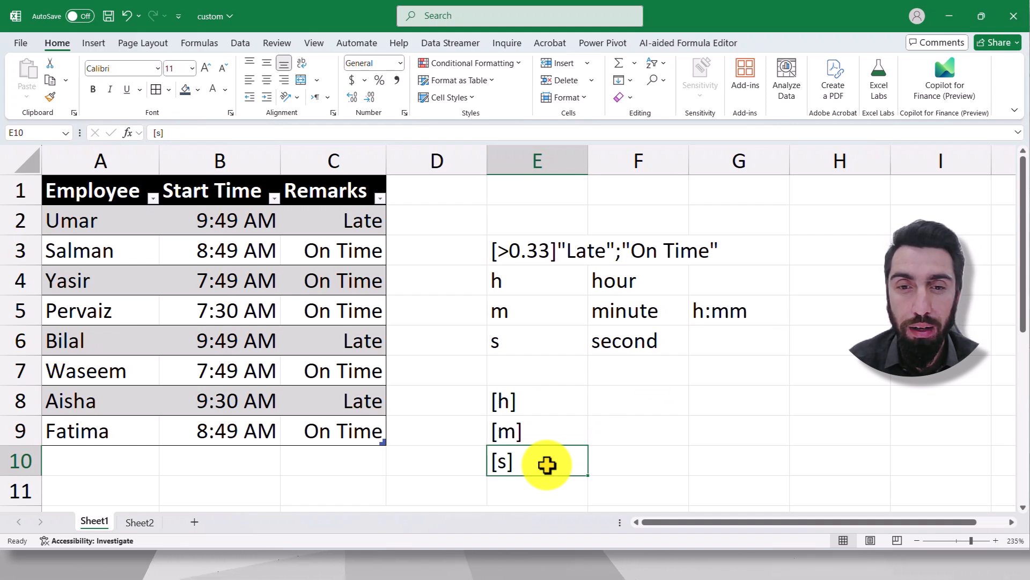
- Write the example elapsed-time format [h]:mm in cell F8, beside the [h] code
left_click(622, 402)
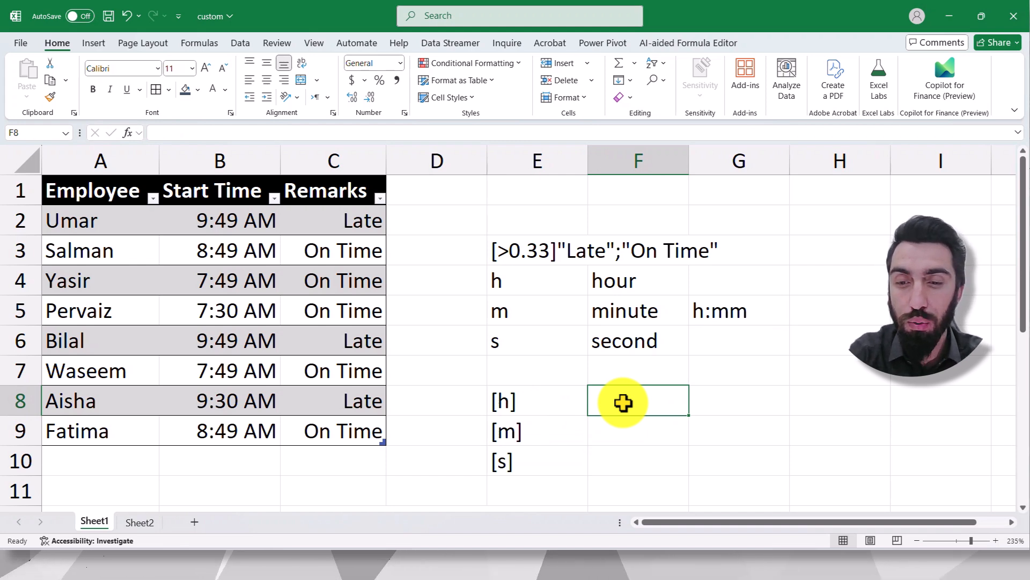
type("[h]:")
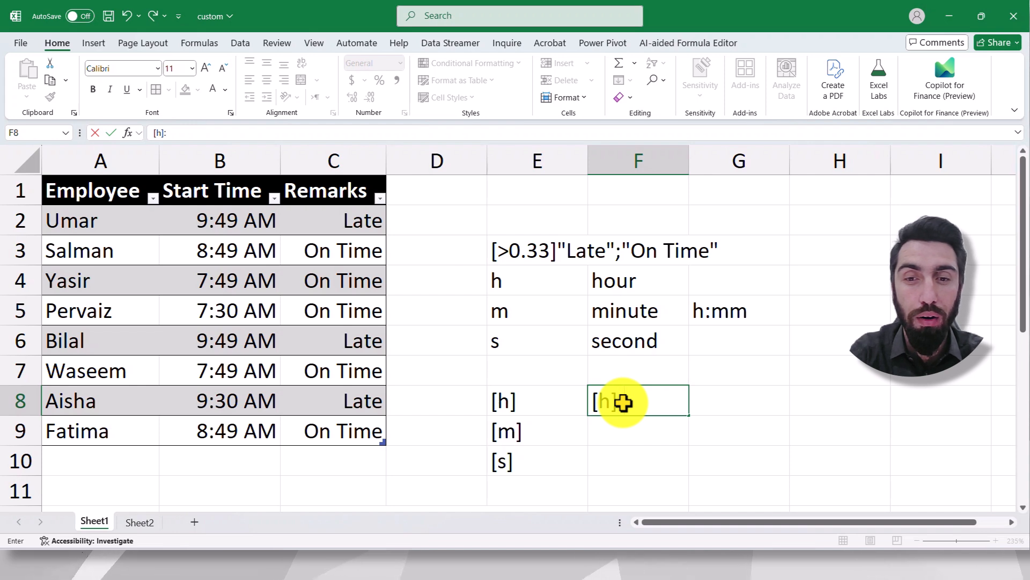
type("mm")
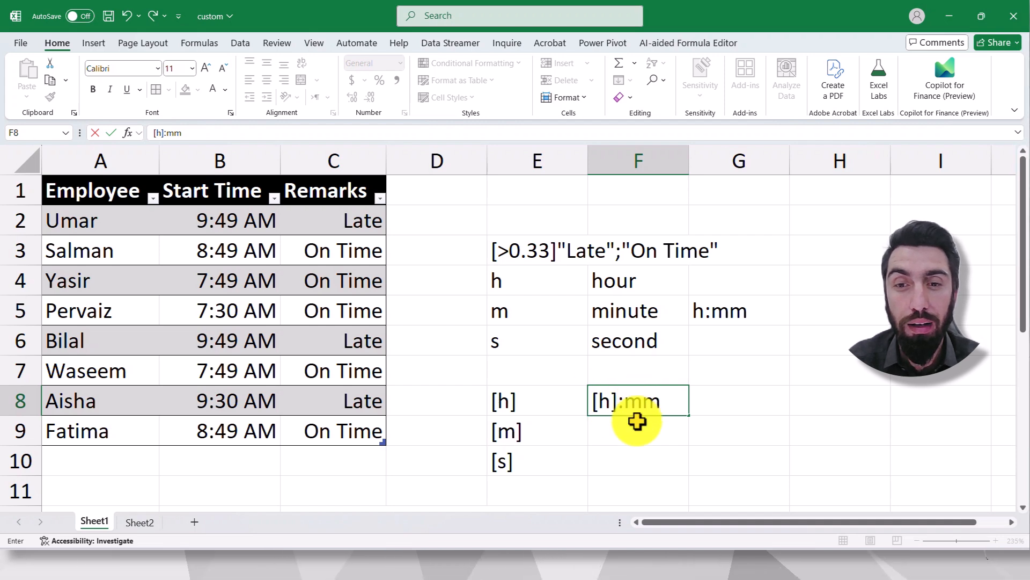
key("Return")
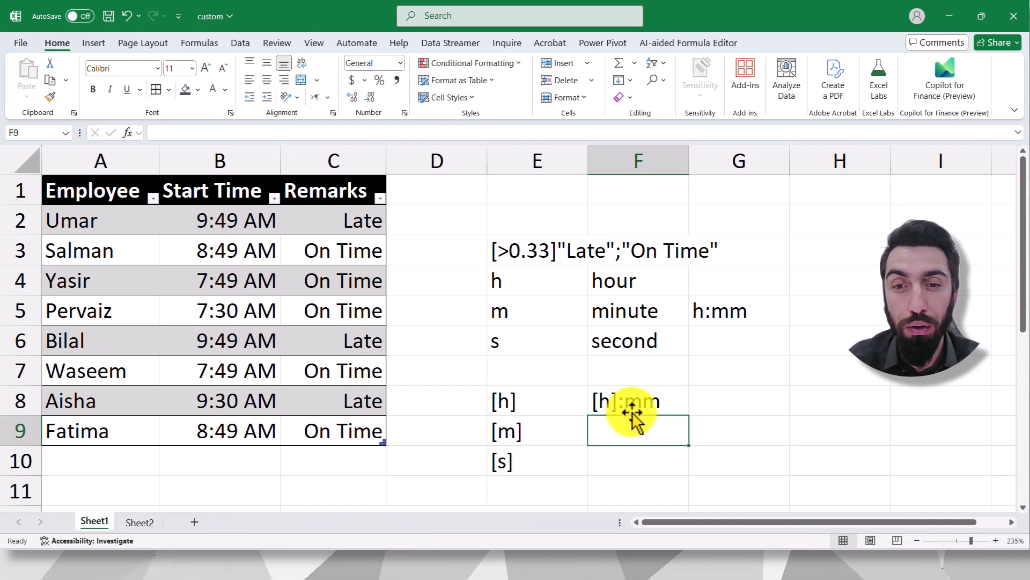
left_click(627, 405)
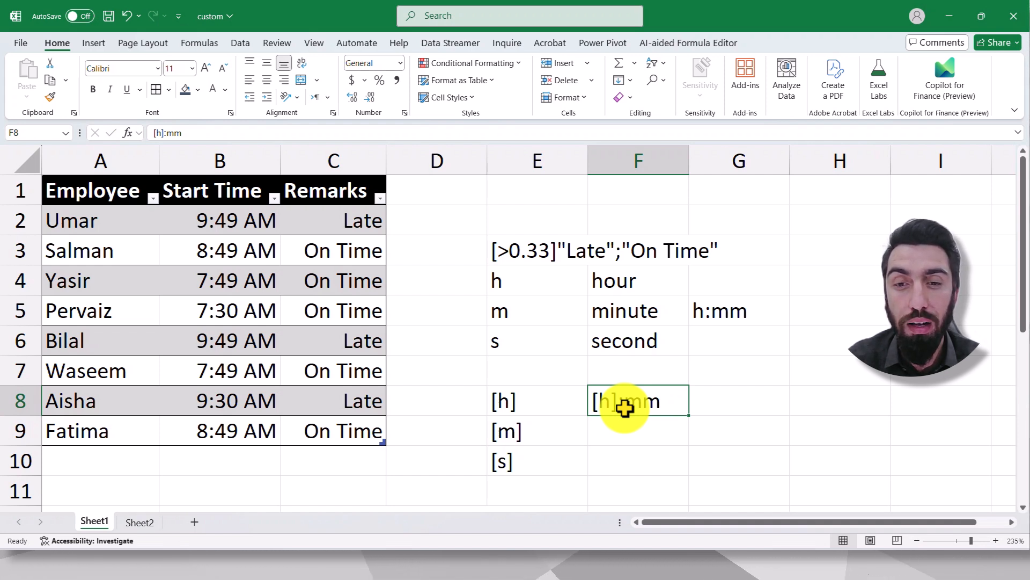
left_click(628, 421)
left_click(628, 405)
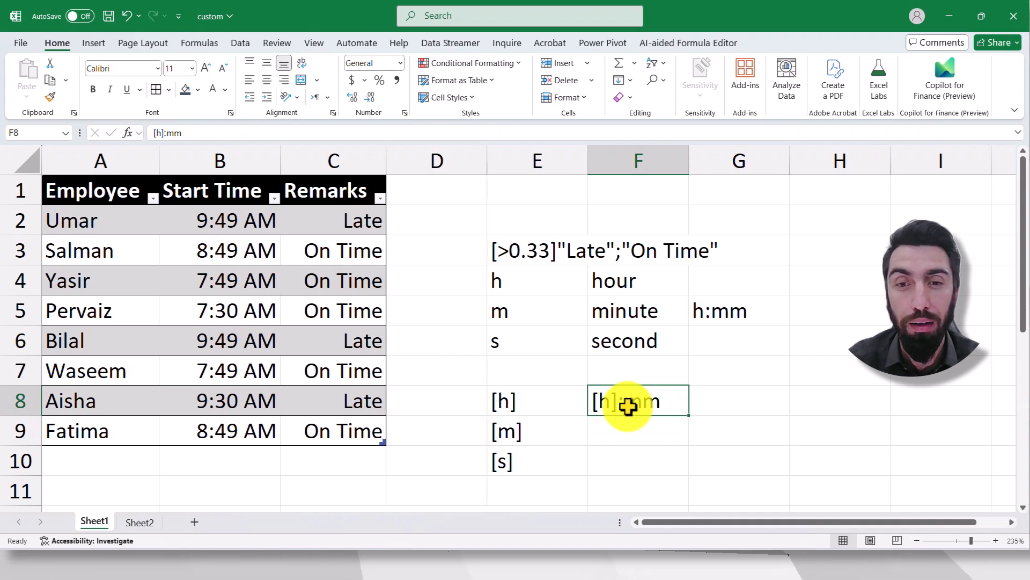
left_click(436, 403)
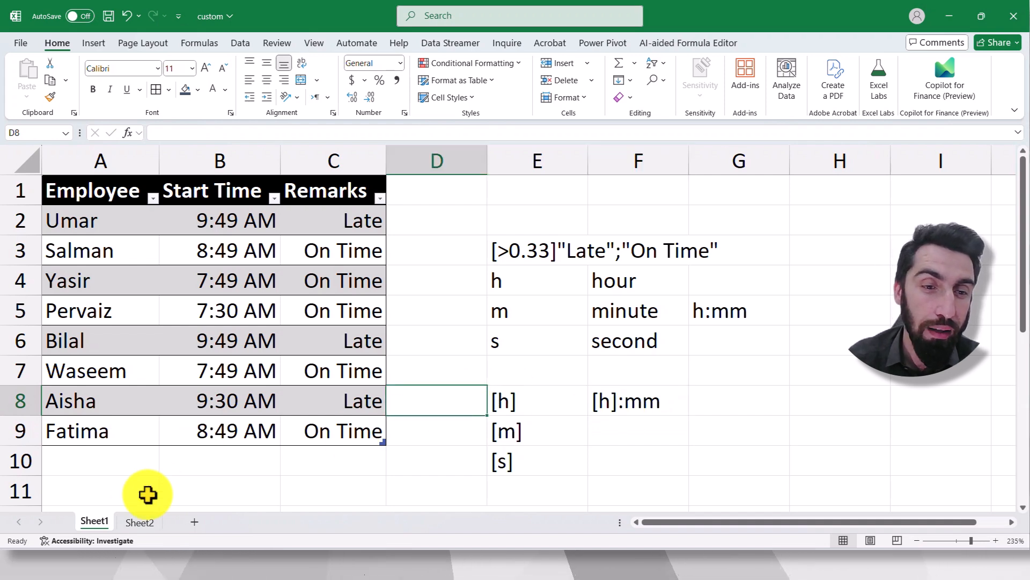
- On Sheet2, enter the start time 9:00 AM and the end time 5:00 PM in row 2
left_click(139, 524)
left_click(421, 336)
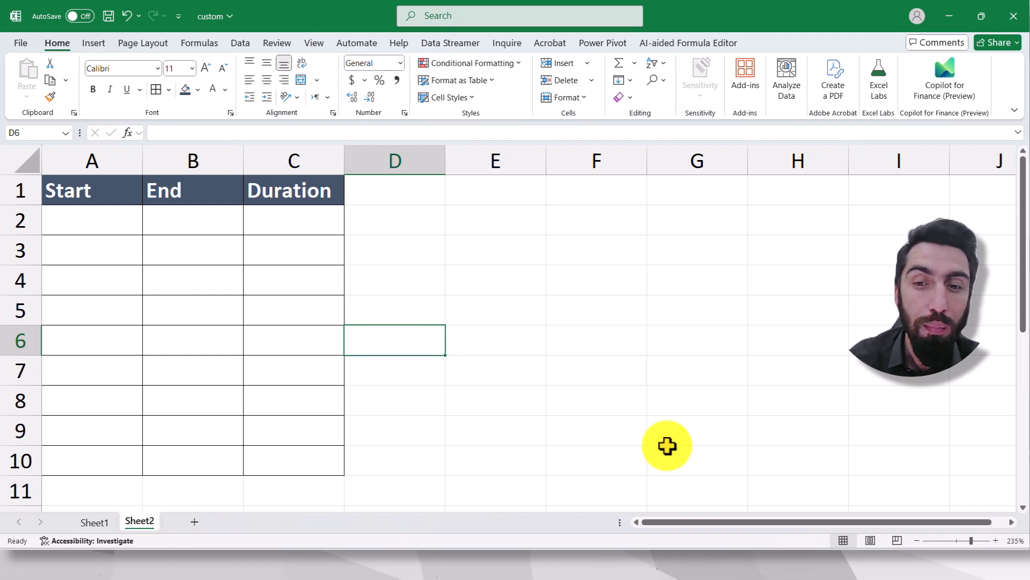
left_click(92, 213)
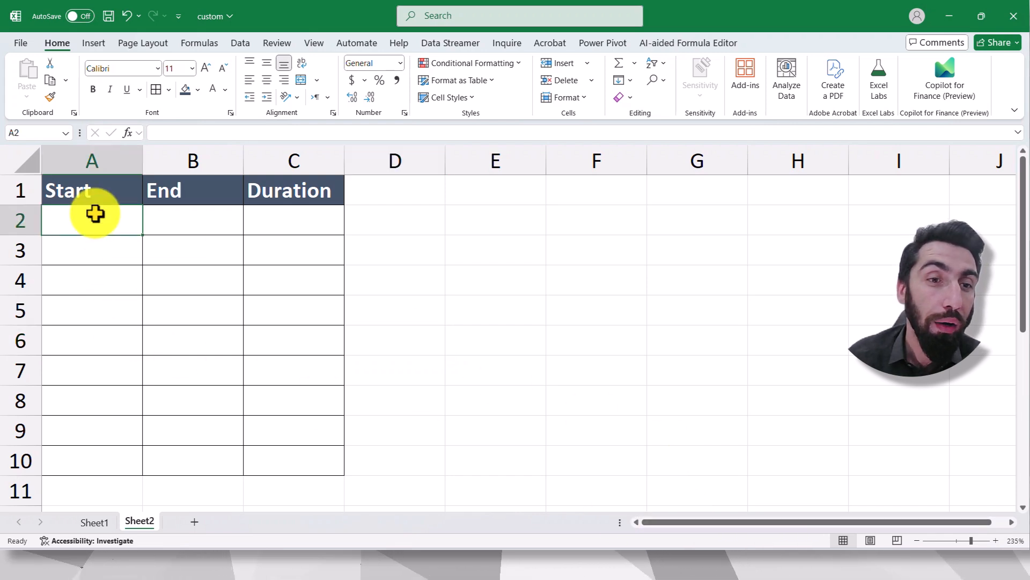
left_click(108, 241)
left_click(97, 221)
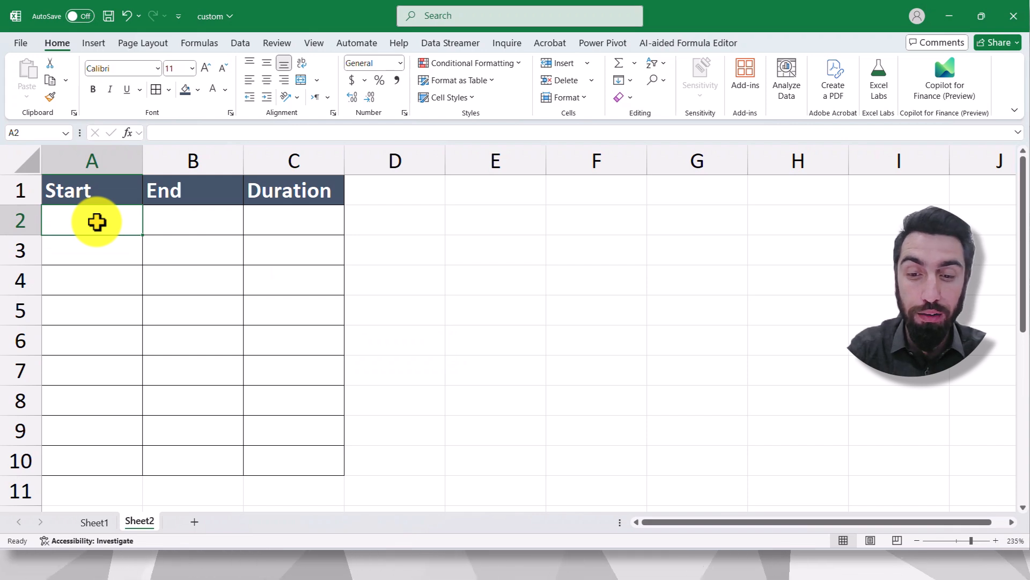
type("9:00 A")
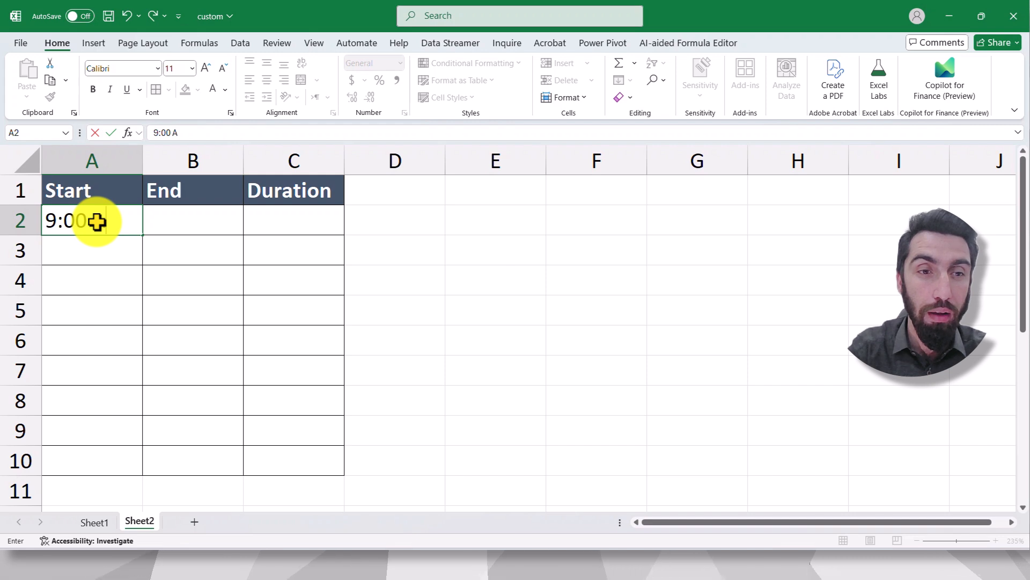
type("M")
key("Tab")
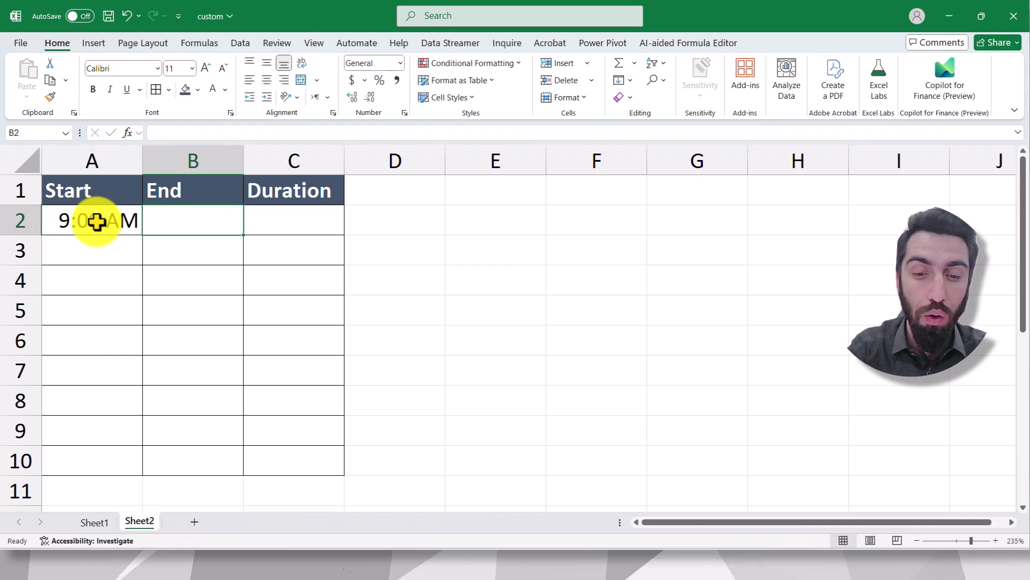
type("5:00 PM")
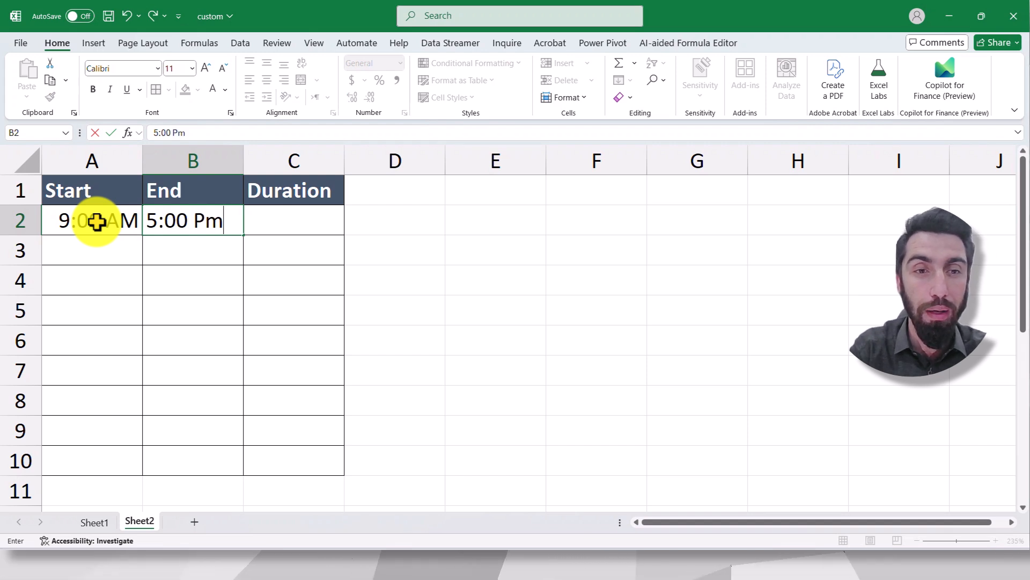
key("Tab")
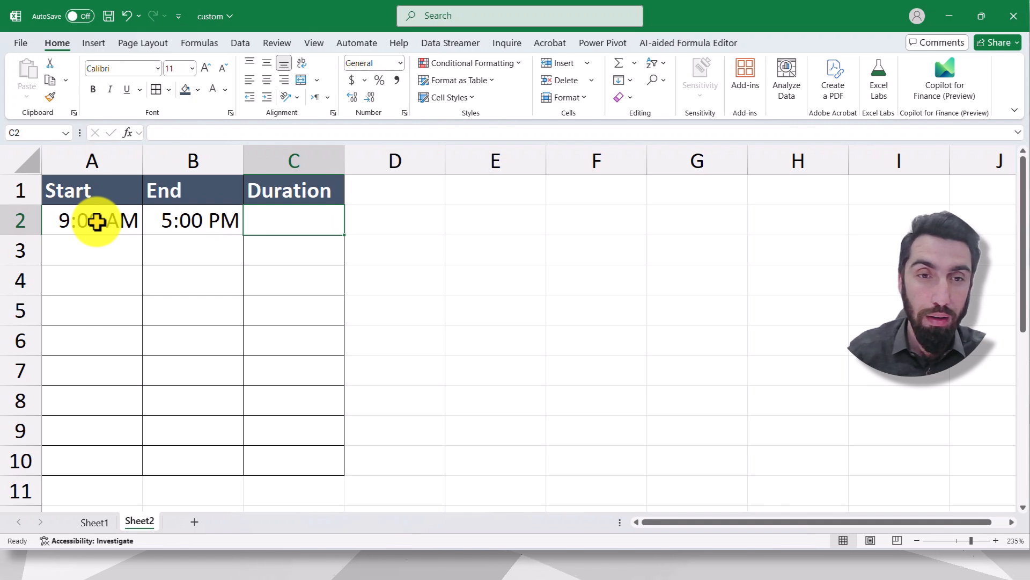
- Enter the start time 6:30 AM and the end time 8:30 PM in row 3
left_click(86, 242)
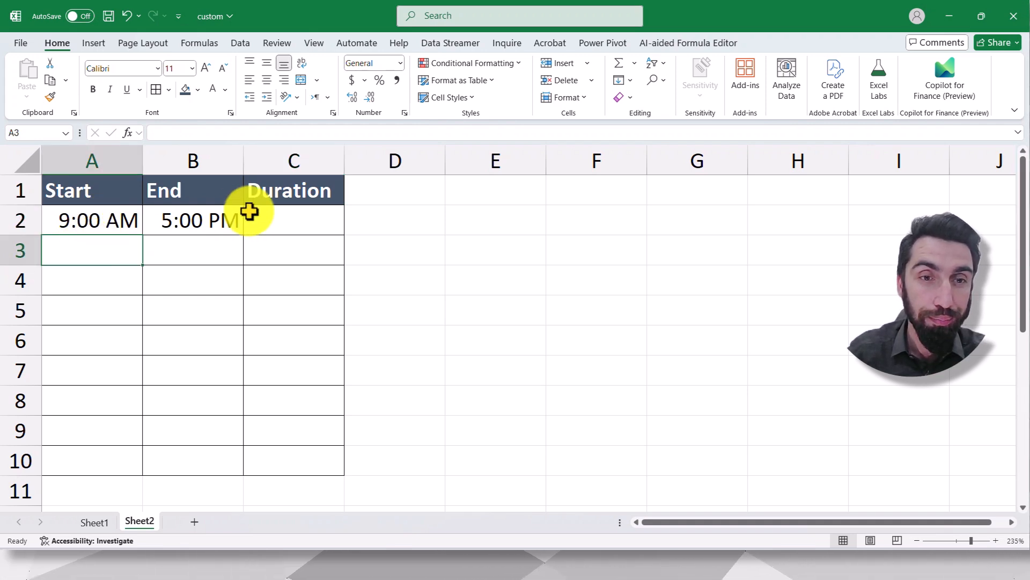
left_click(278, 220)
left_click(114, 242)
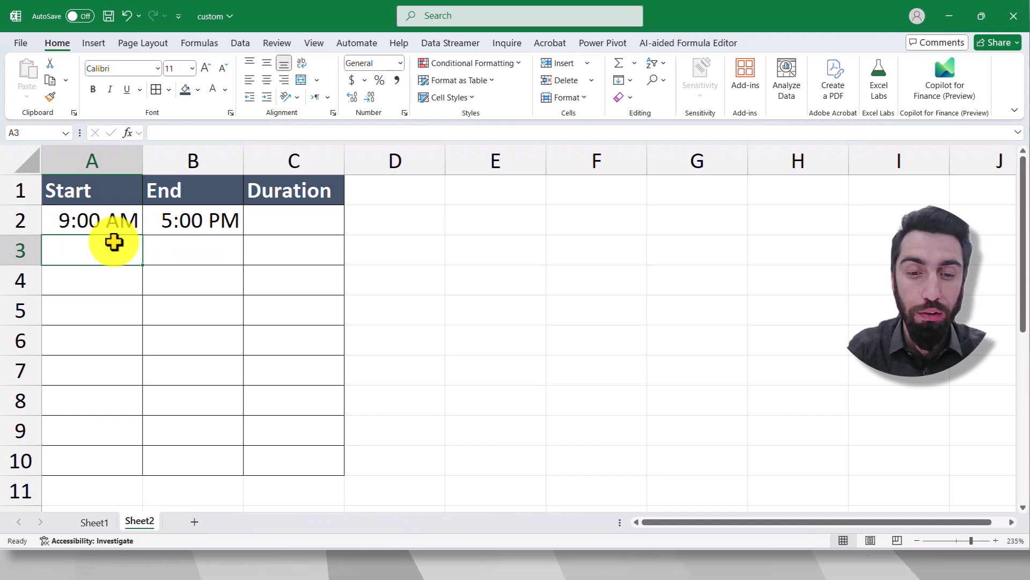
type("6")
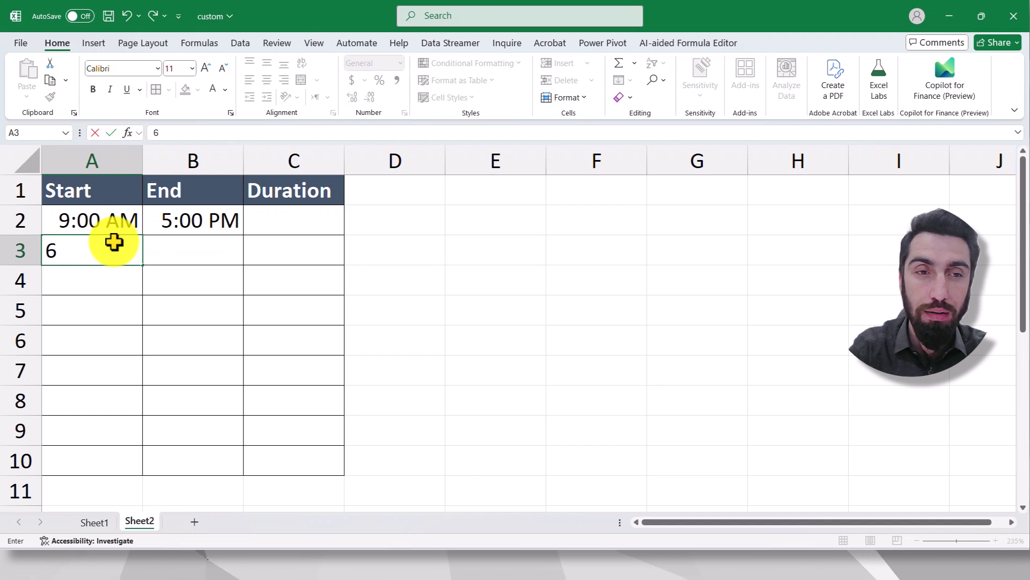
type(":30 AM")
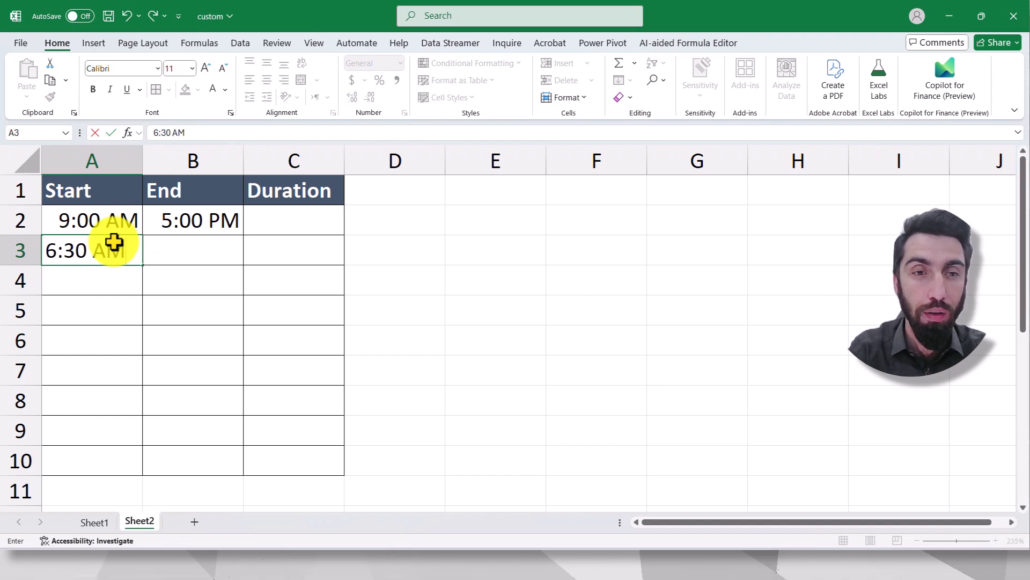
key("Tab")
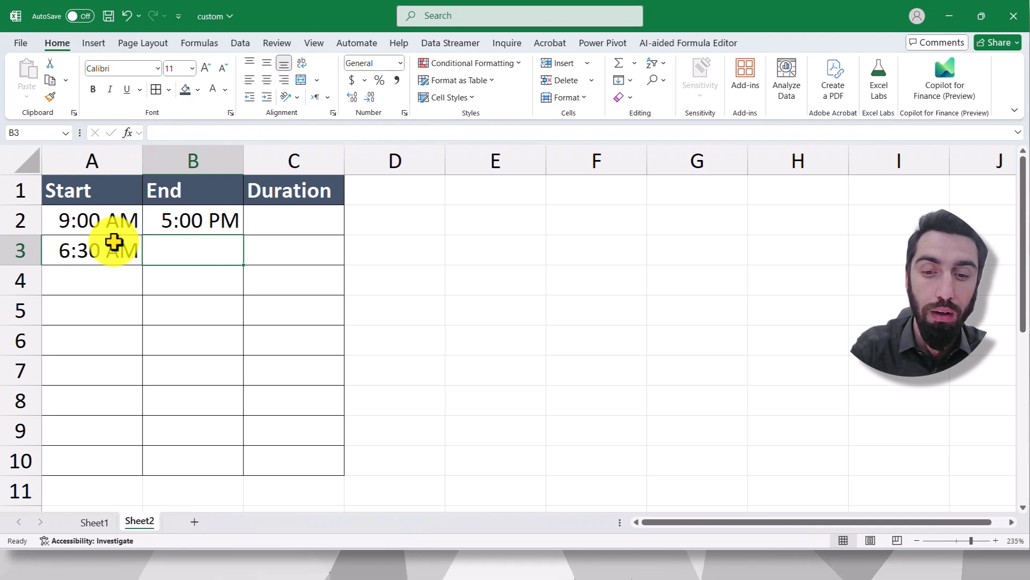
type("8")
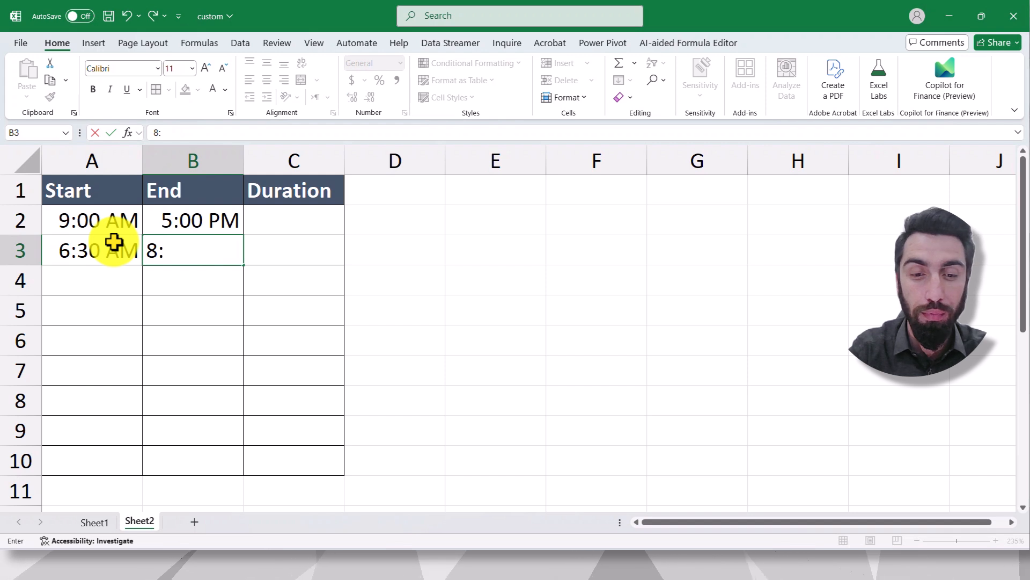
type(":30 PM")
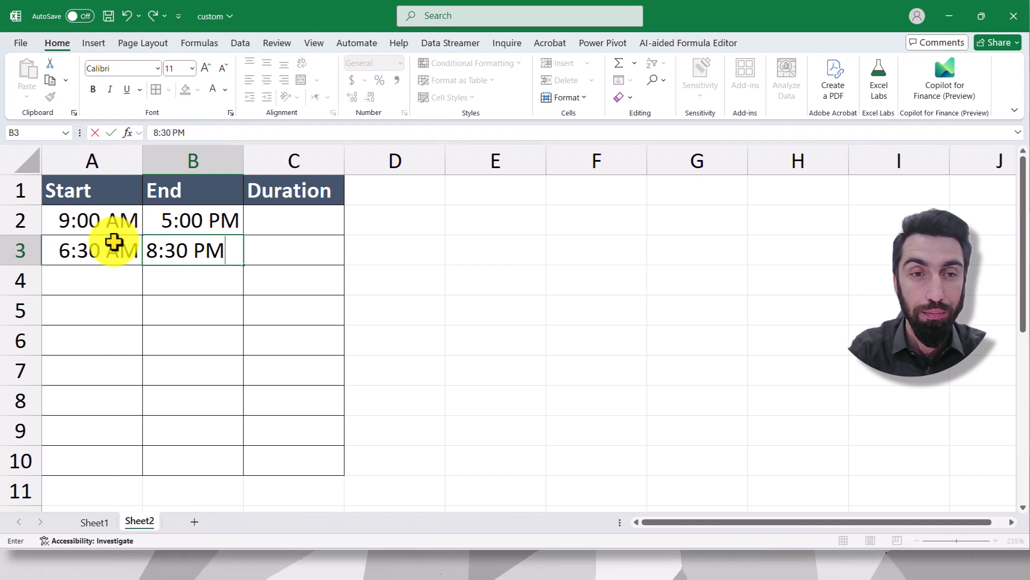
key("Return")
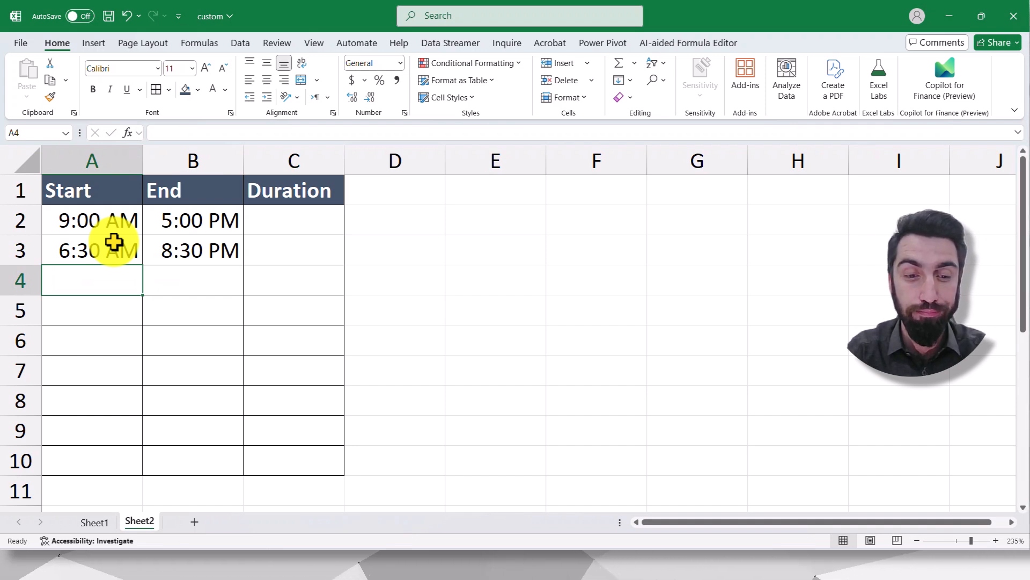
- Enter the start time 10:00 PM and the end time 6:00 PM in row 4
type("10:")
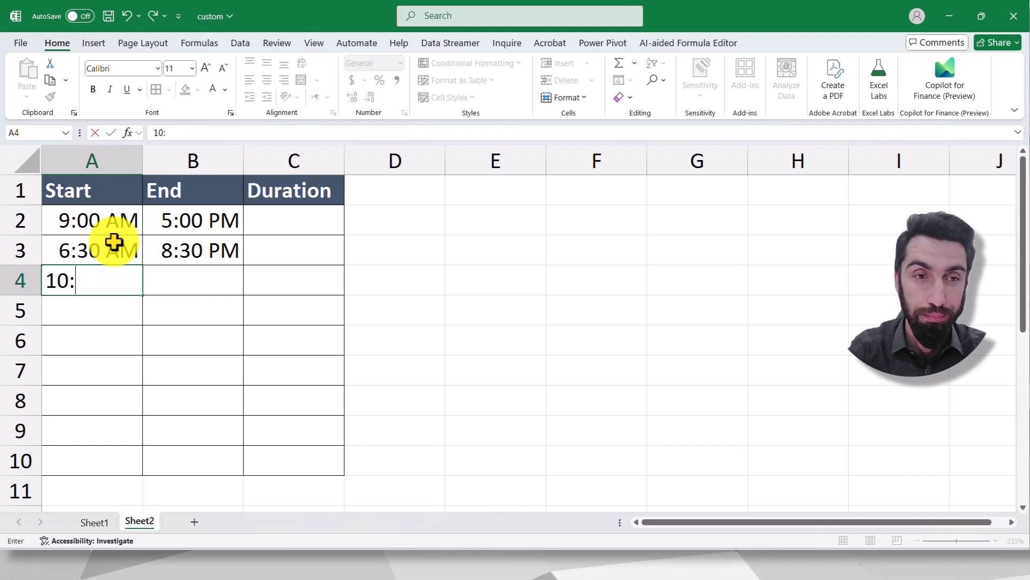
type("00 PM")
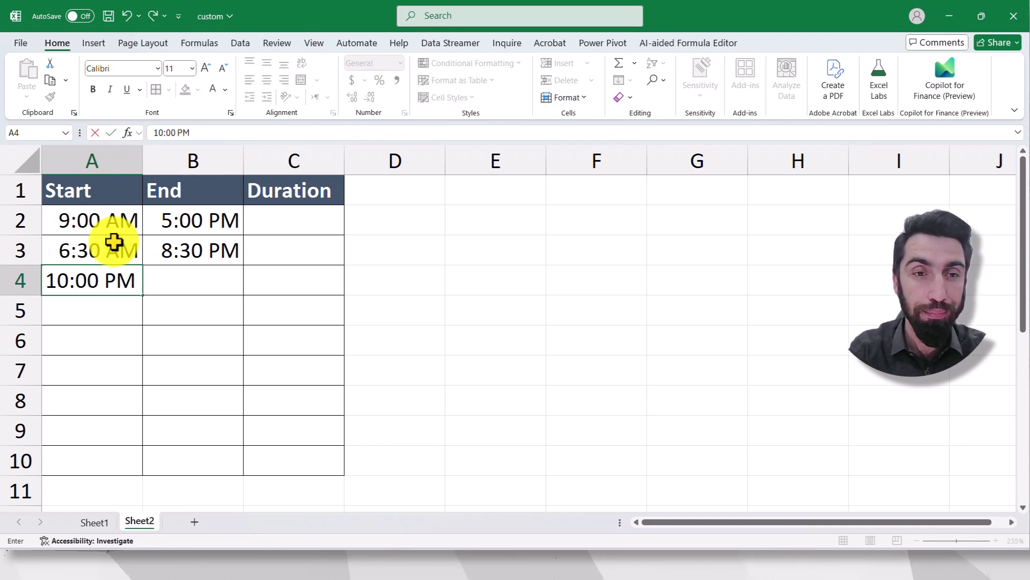
key("Tab")
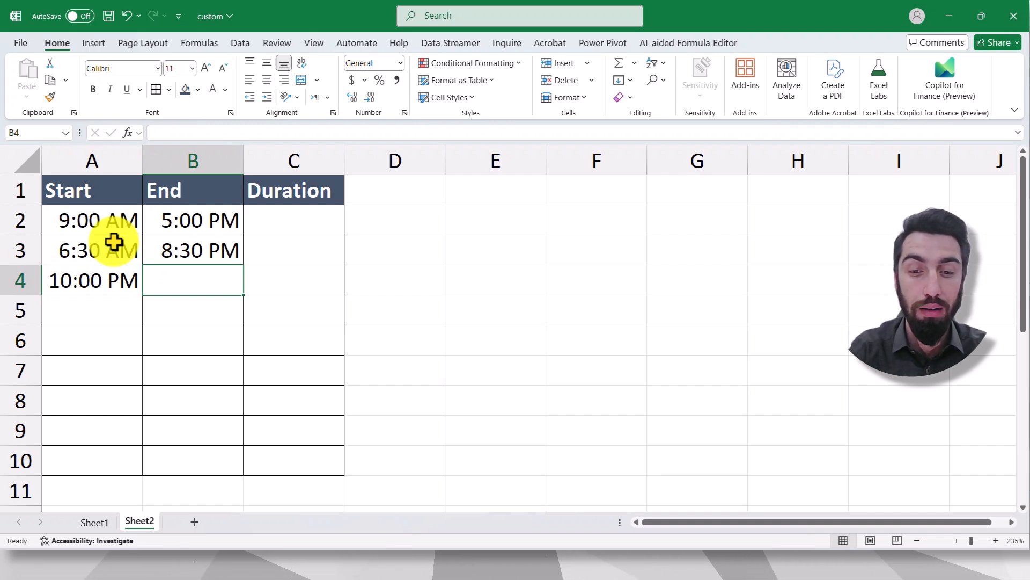
type("6")
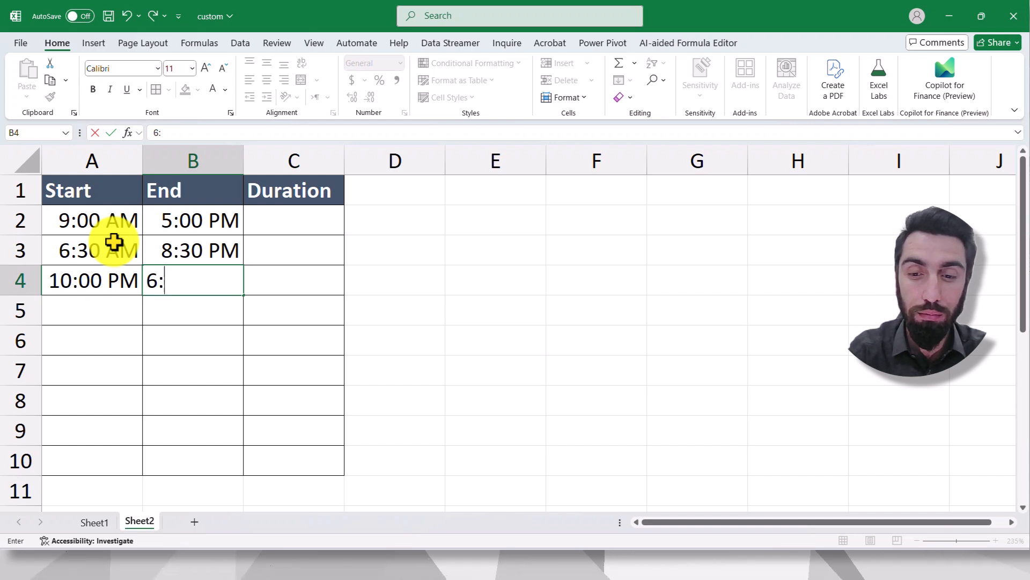
type(":00 PM")
key("Return")
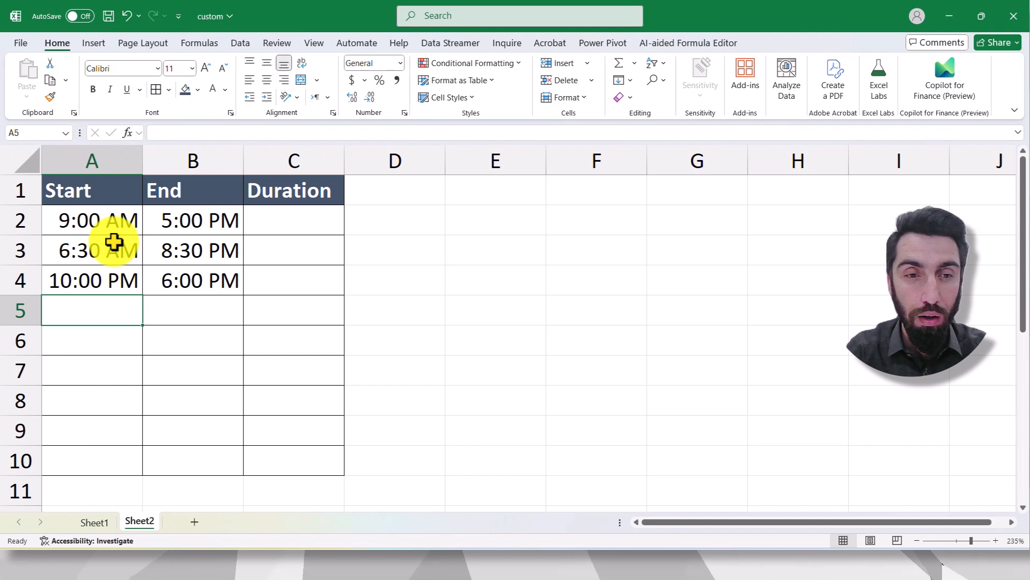
- Calculate the first duration in cell C2 as end time minus start time with the formula =B2-A2
left_click(274, 225)
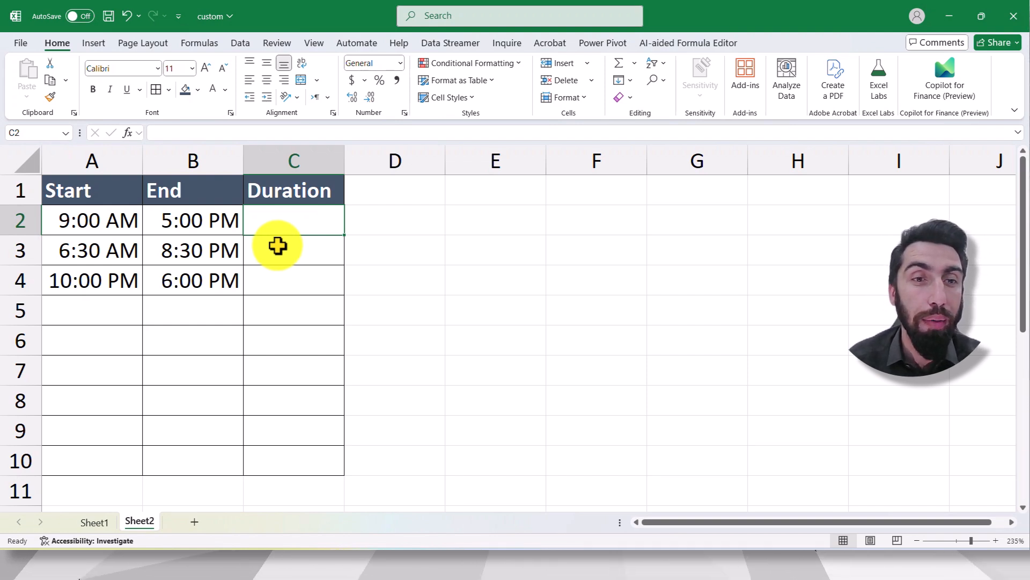
left_click(277, 245)
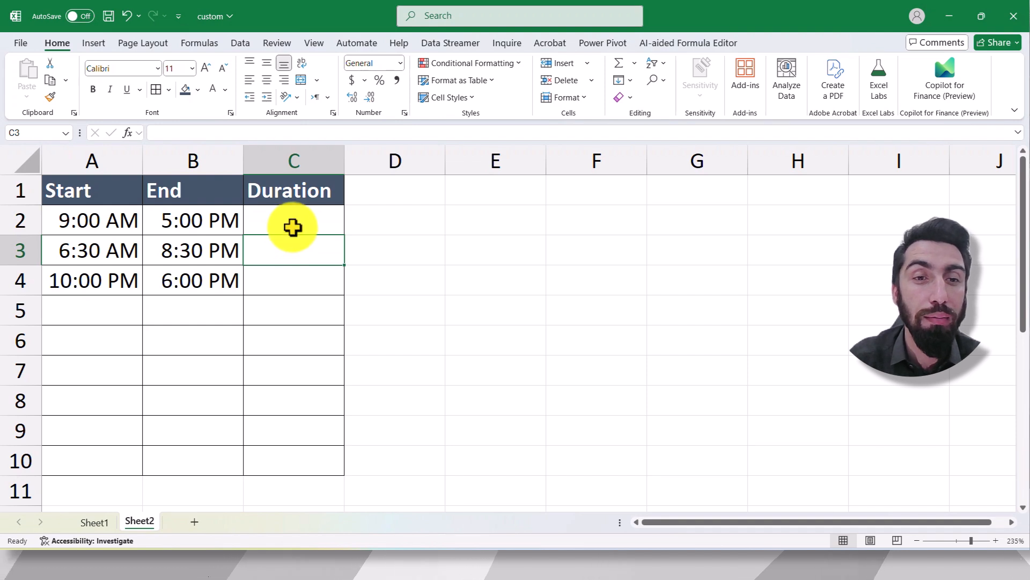
left_click(292, 226)
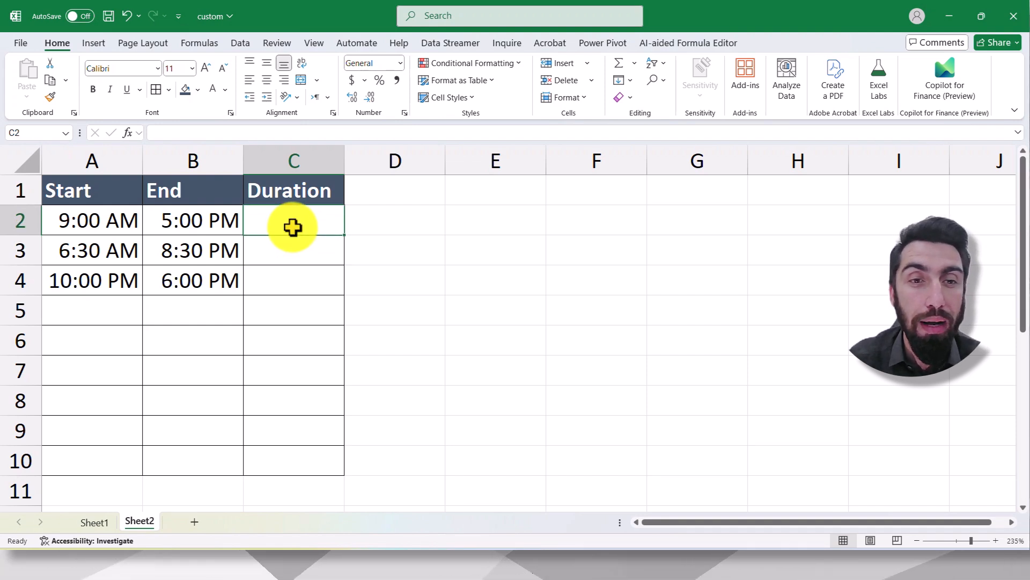
left_click(271, 249)
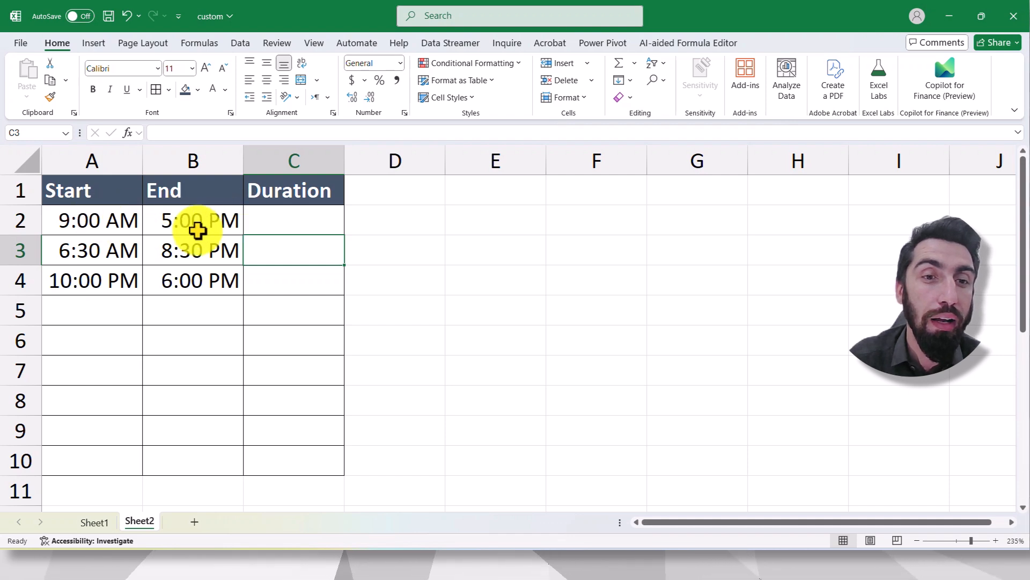
left_click(281, 219)
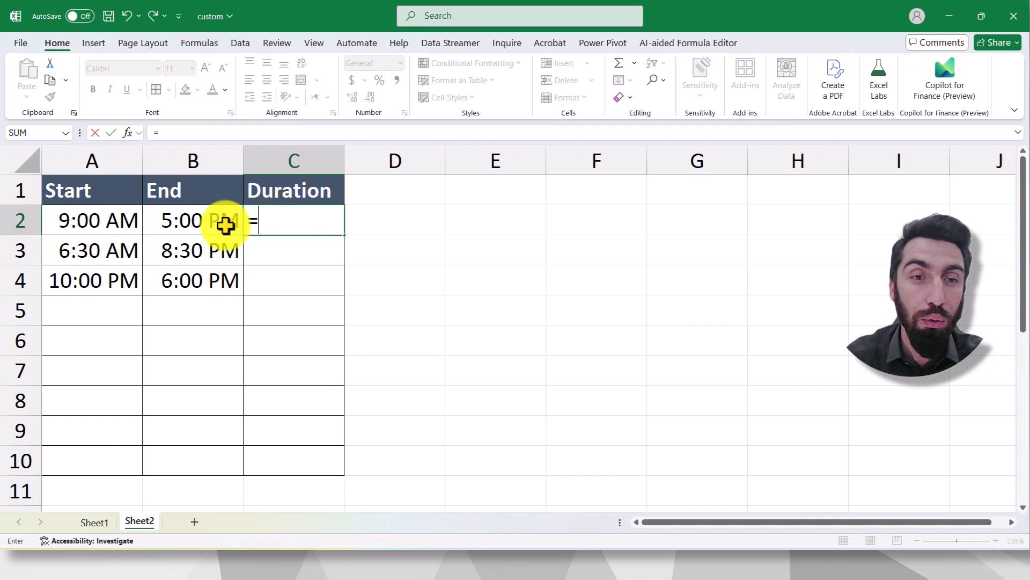
left_click(193, 220)
type("-")
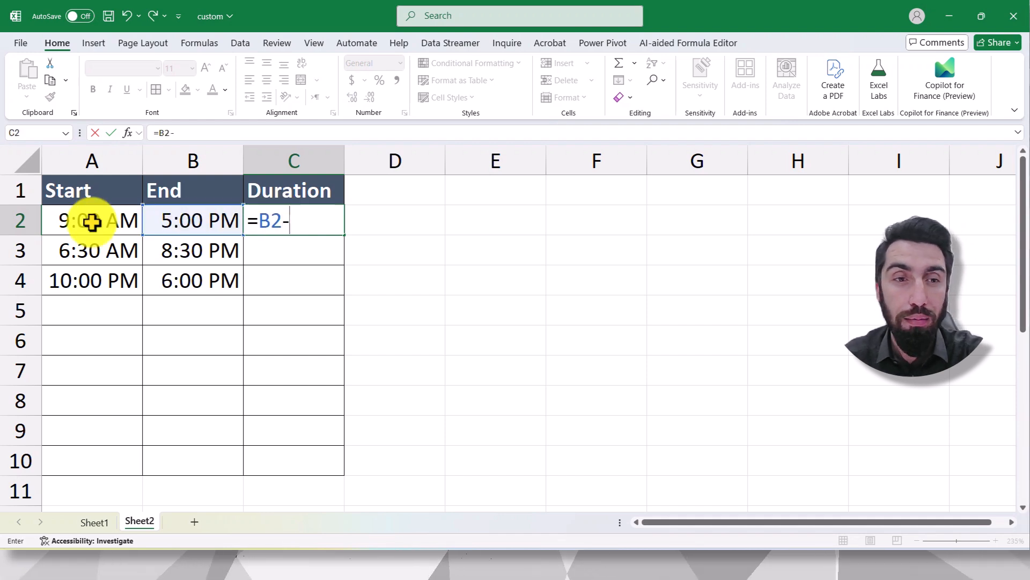
left_click(102, 217)
key("Return")
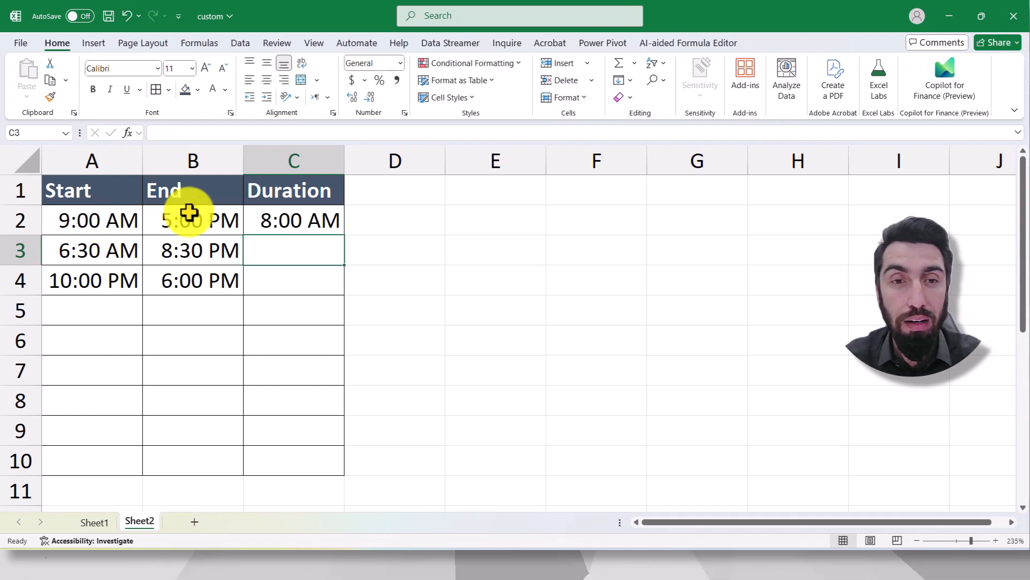
- Fill the duration formula from C2 down to C3, leaving C4 empty
left_click(305, 225)
left_click_drag(348, 232, 330, 256)
left_click(331, 223)
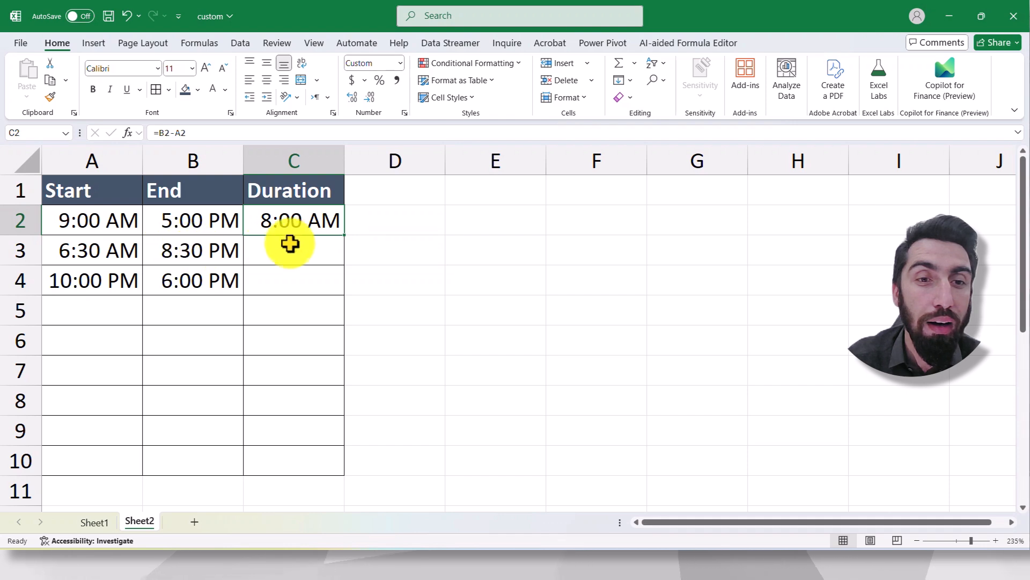
left_click_drag(344, 236, 336, 260)
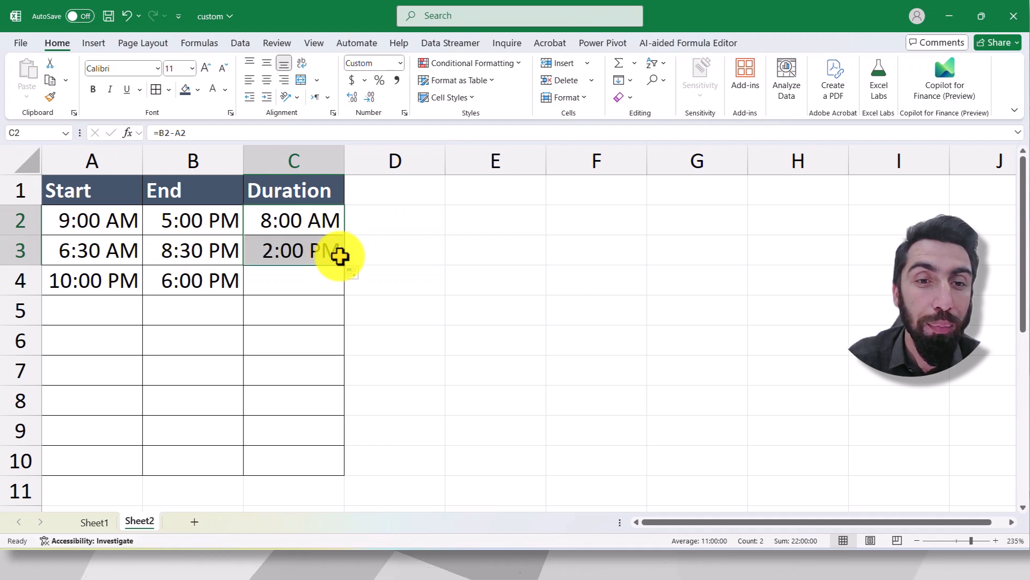
left_click(391, 233)
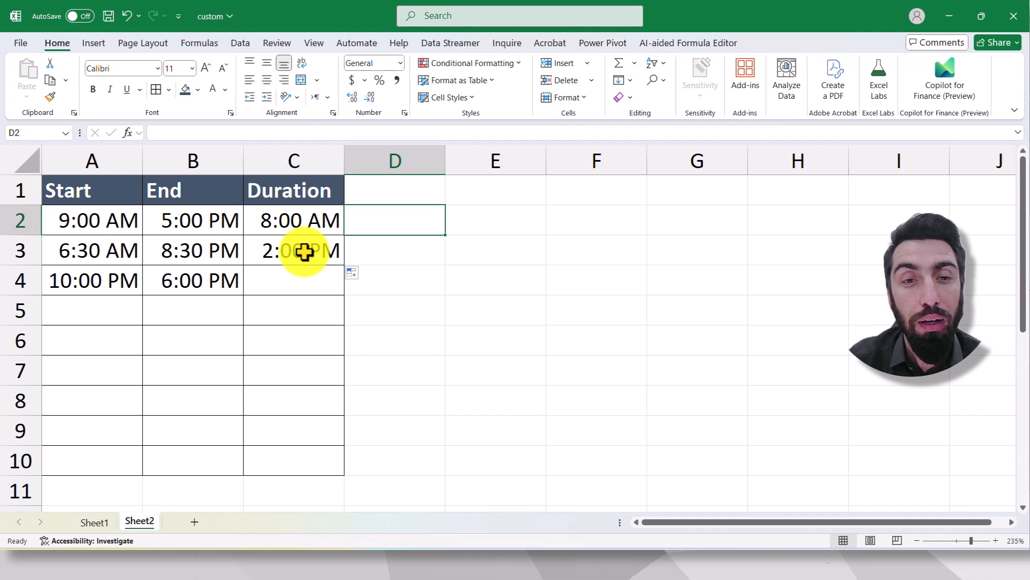
left_click(297, 280)
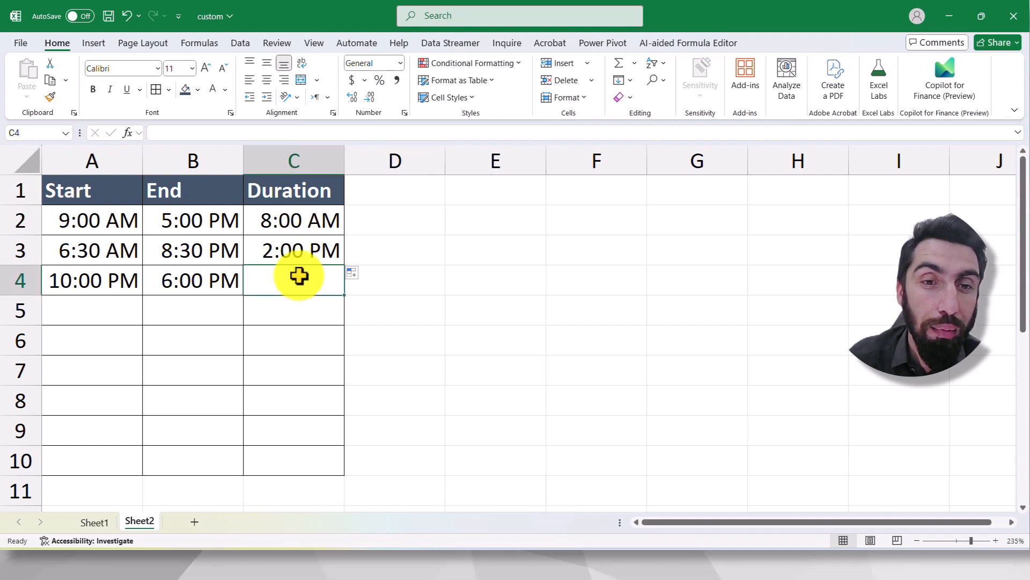
left_click(309, 251)
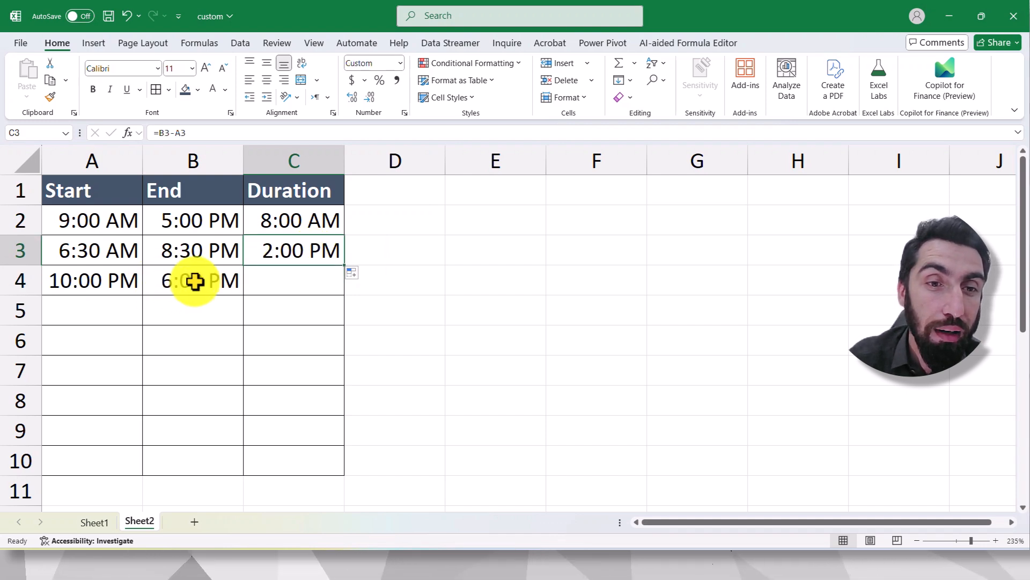
- Fill the duration formula from C3 down to C4 and widen column C
left_click(193, 279)
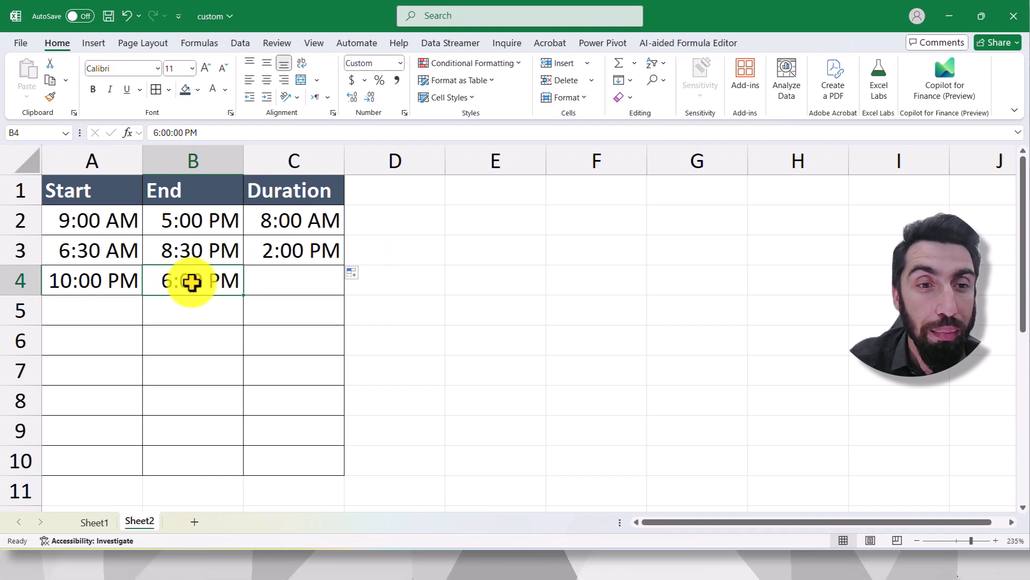
left_click(88, 284)
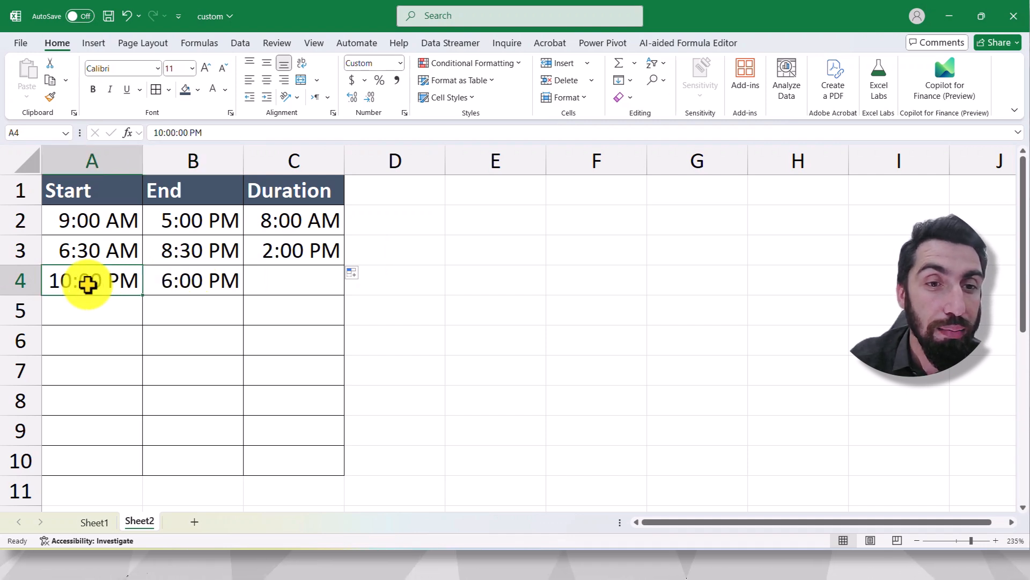
left_click(271, 260)
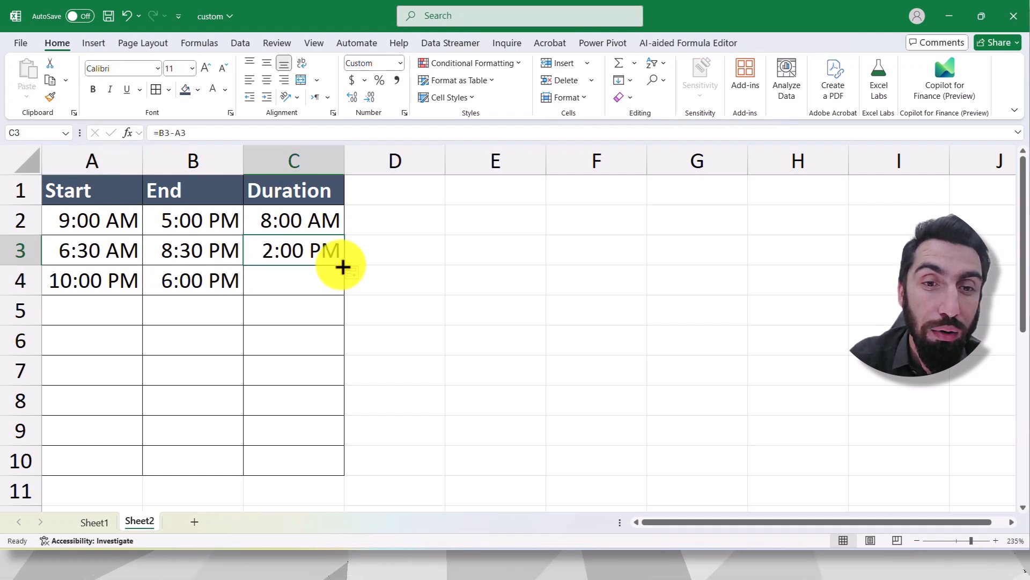
left_click_drag(344, 267, 334, 285)
left_click(357, 279)
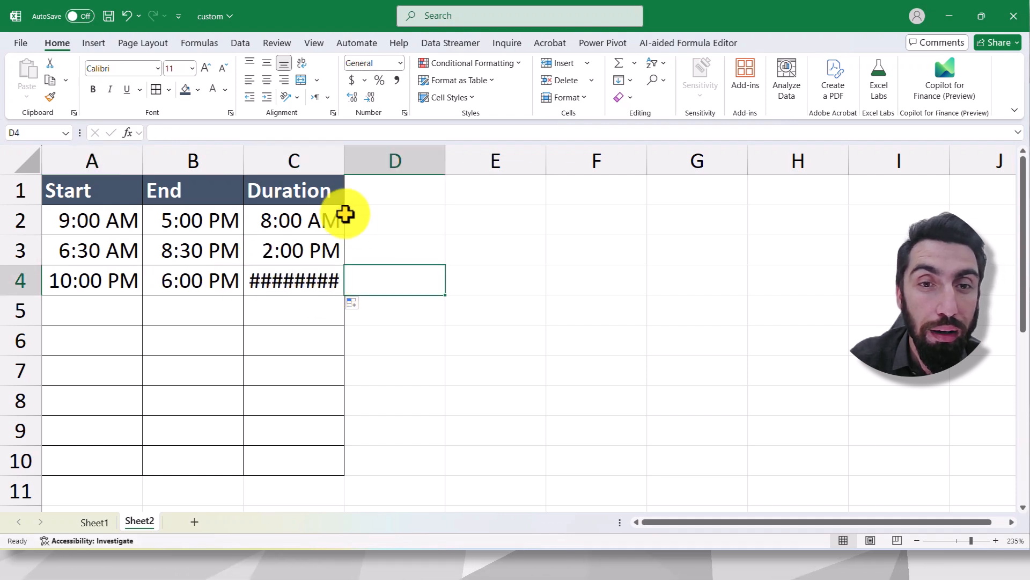
left_click_drag(344, 166, 416, 168)
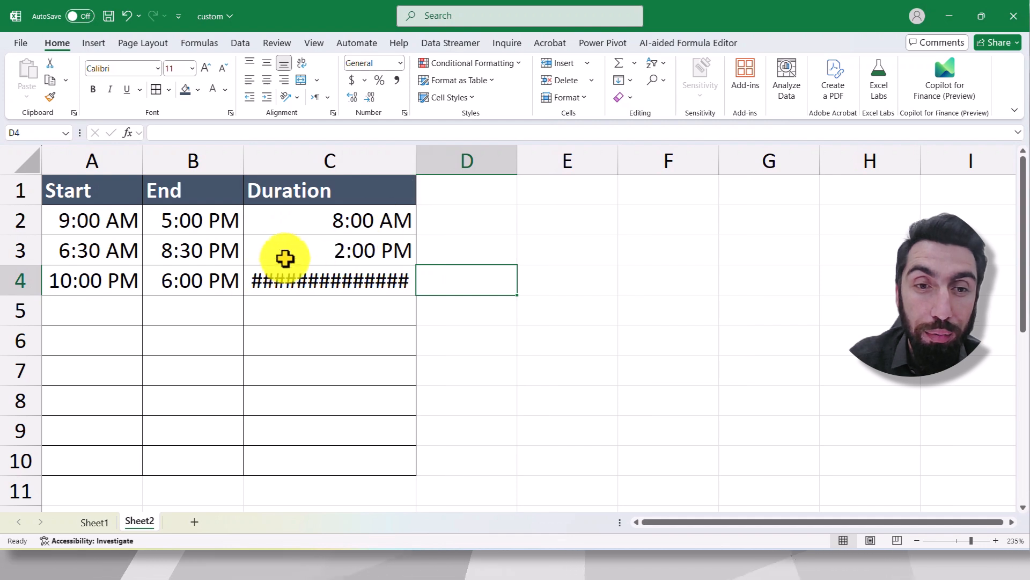
left_click(292, 278)
- Format the durations in C2:C4 with the Time number format type 13:30
left_click_drag(364, 222, 364, 280)
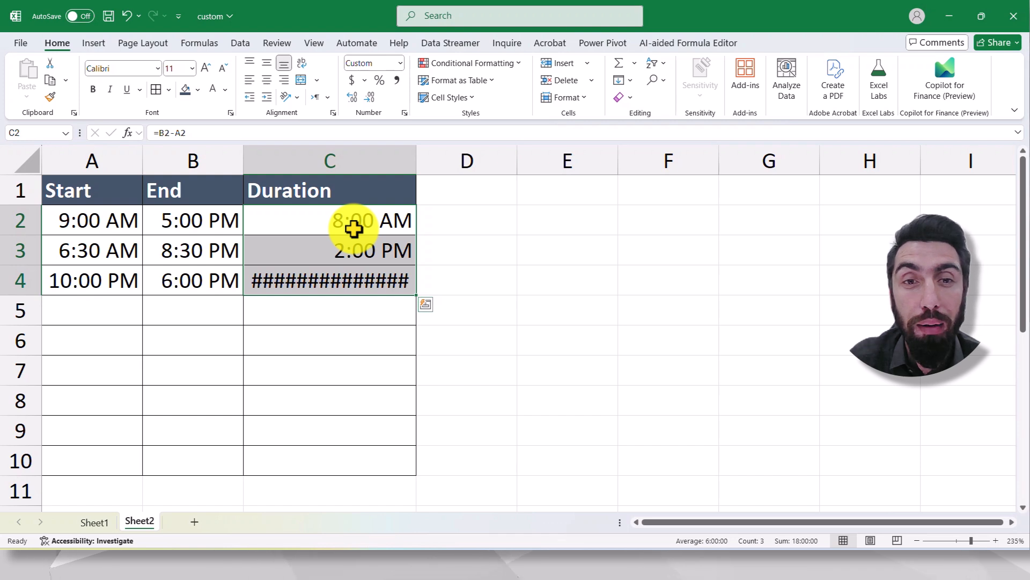
left_click(405, 113)
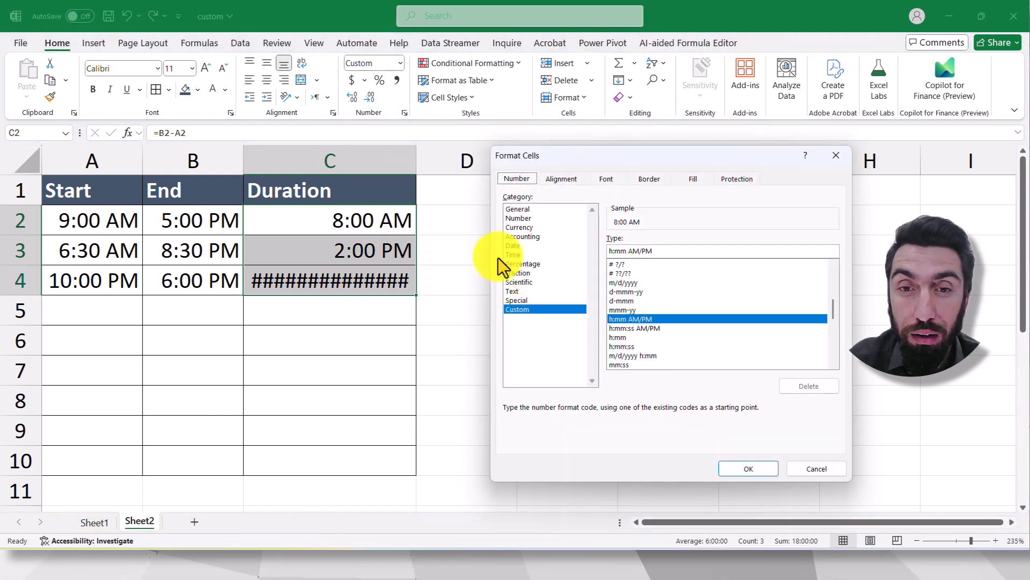
left_click(520, 254)
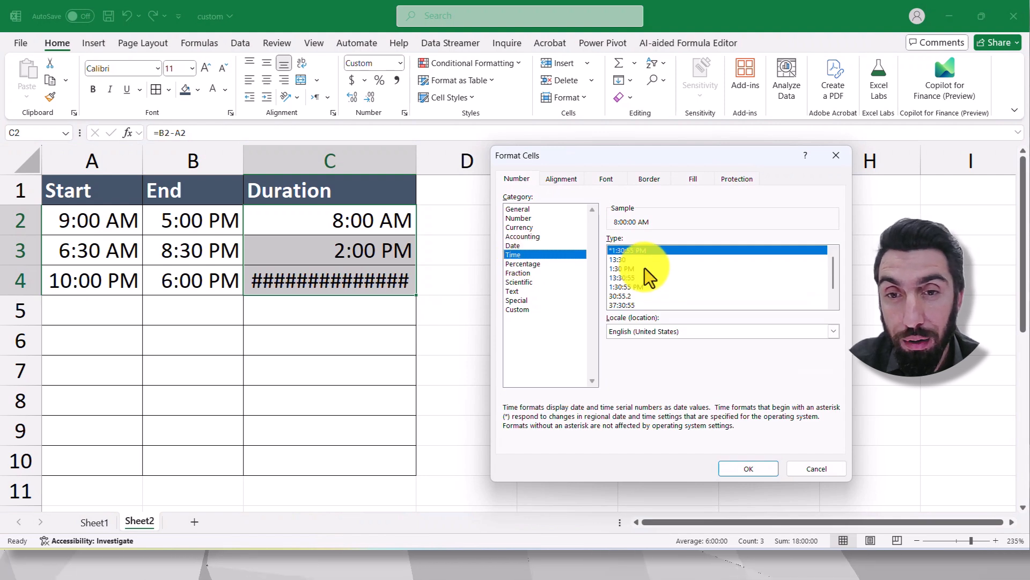
left_click(621, 261)
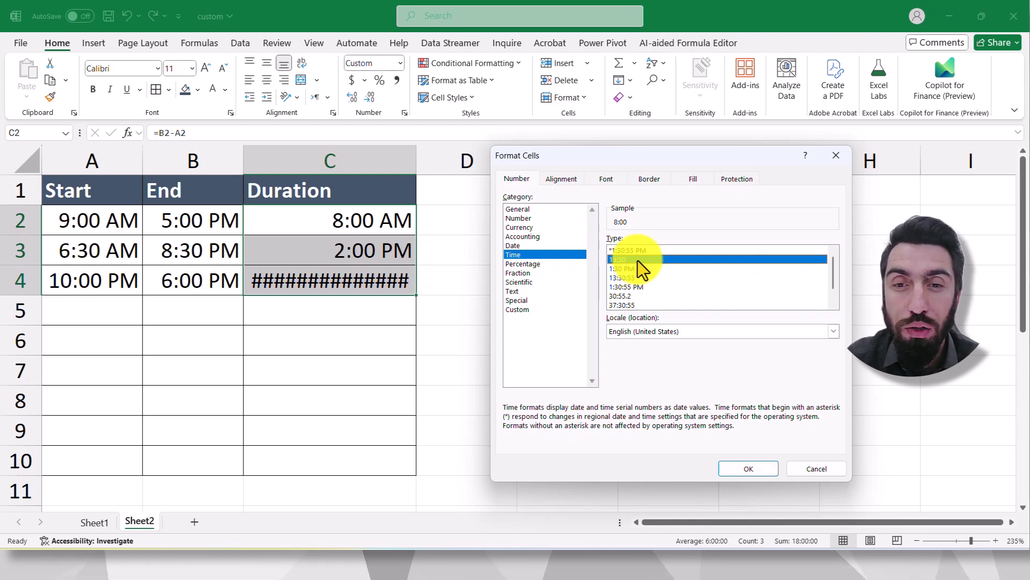
left_click(759, 468)
left_click(495, 324)
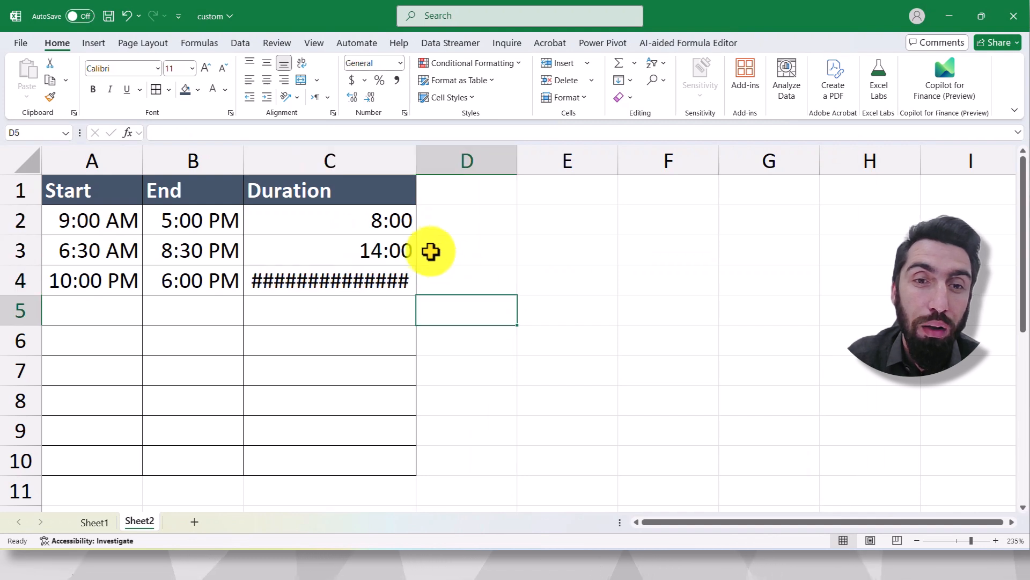
- Inspect the duration results in cells C2, C3 and C4
left_click(378, 223)
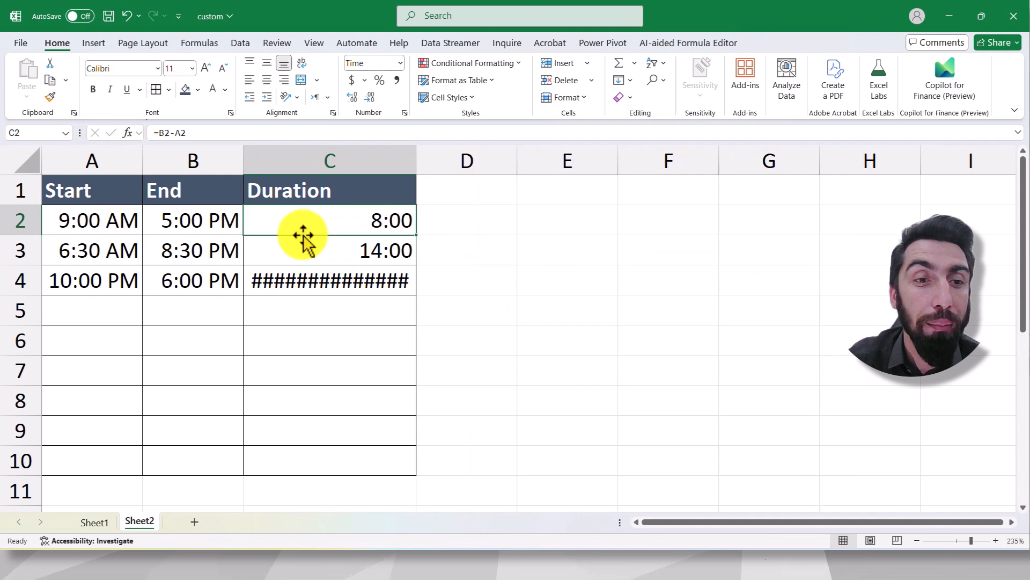
left_click(356, 248)
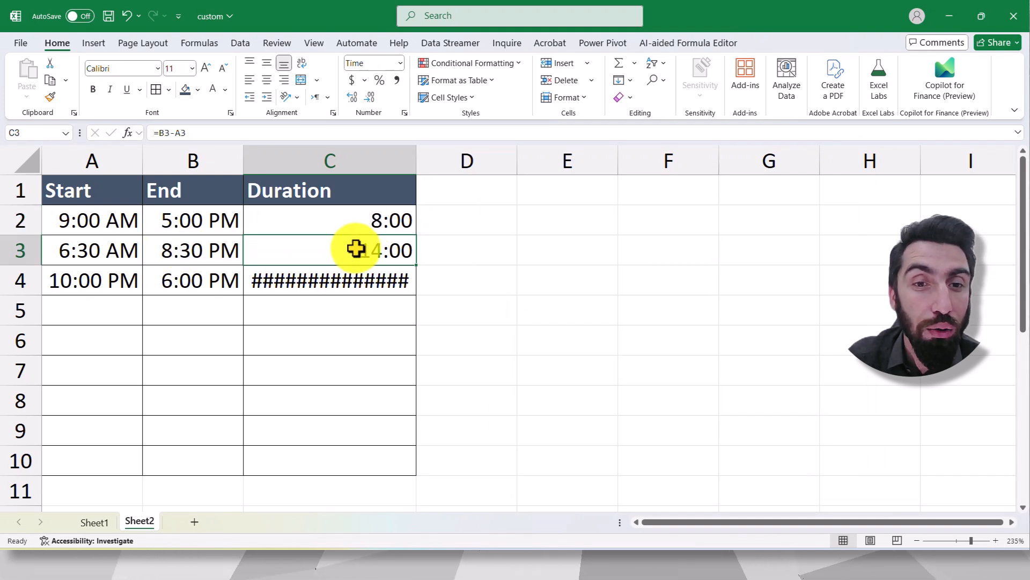
left_click(329, 278)
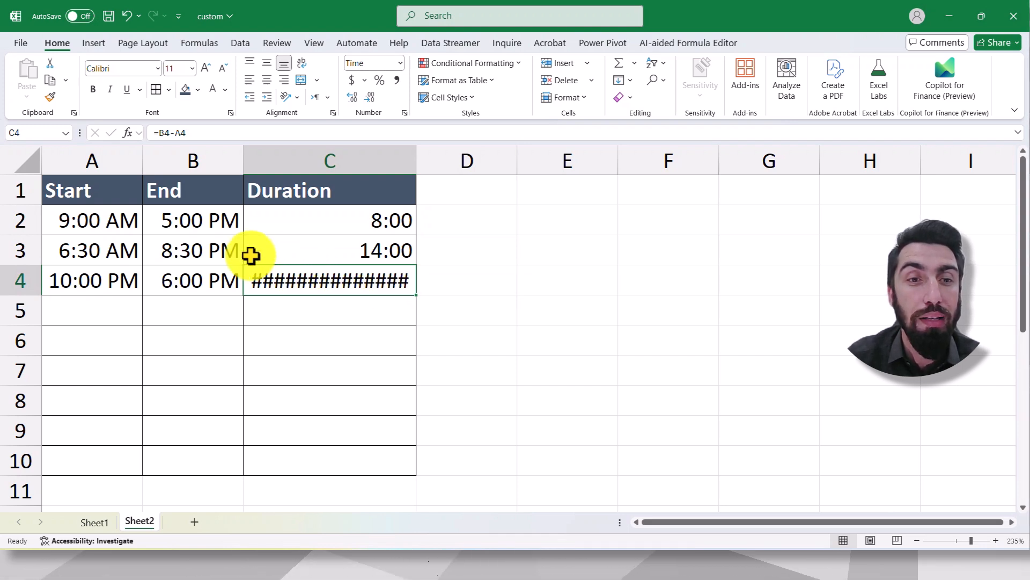
- Browse the Time number formats offered for cell A5, including the combined date-and-time type 3/14/12 1:30 PM, without applying one
left_click(102, 296)
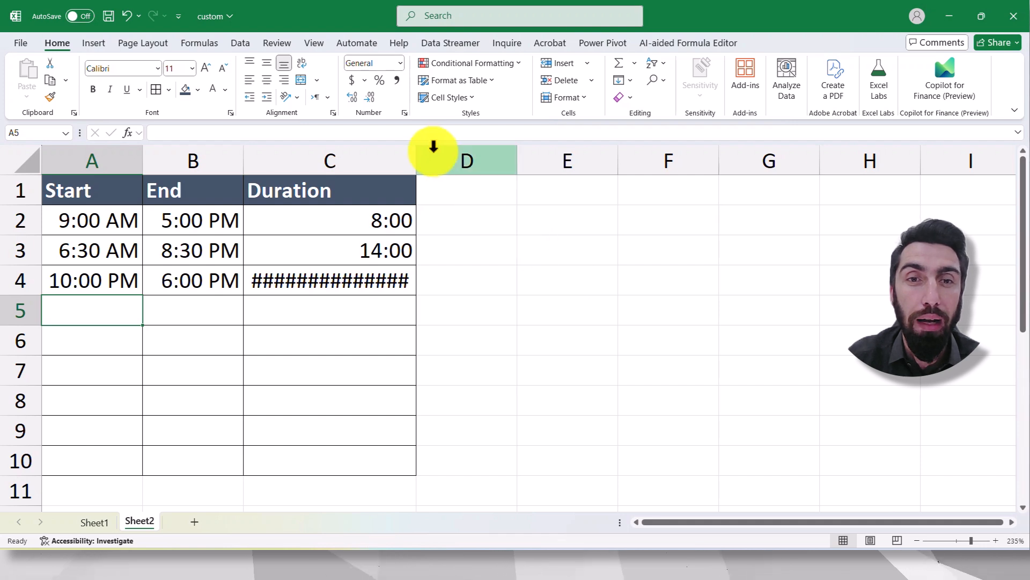
left_click(405, 111)
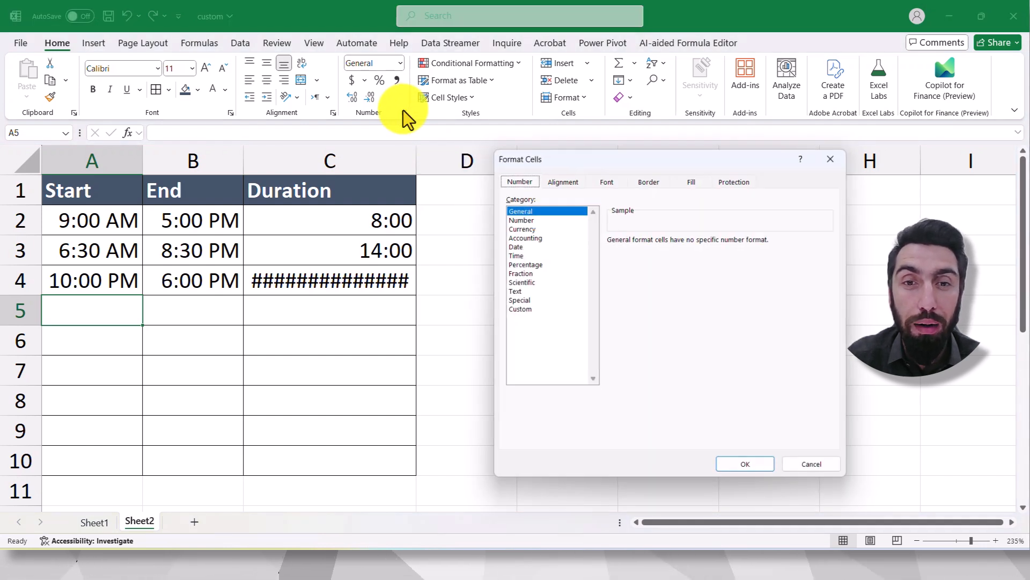
left_click(521, 254)
left_click_drag(623, 155, 473, 110)
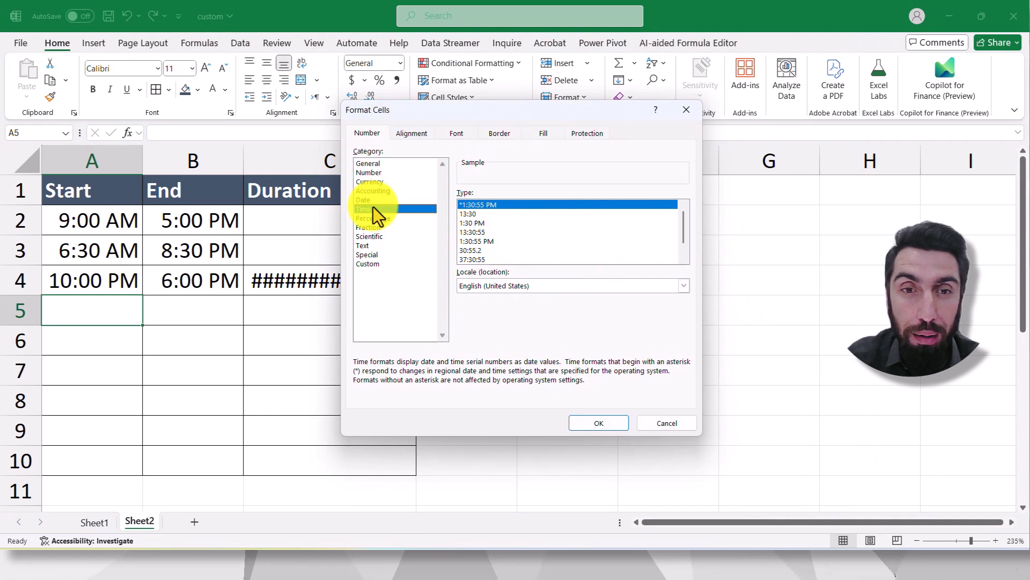
left_click(684, 259)
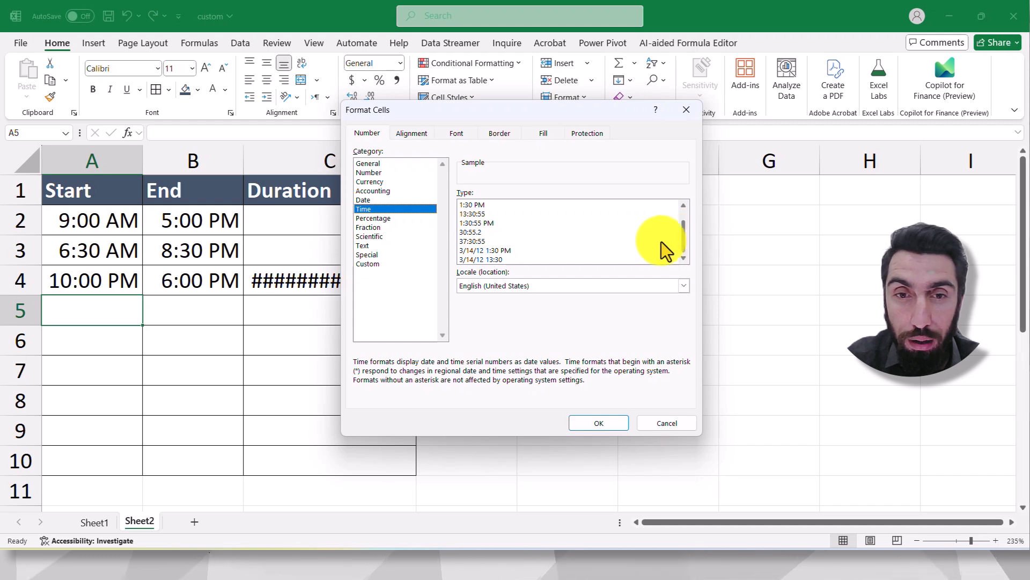
left_click(483, 250)
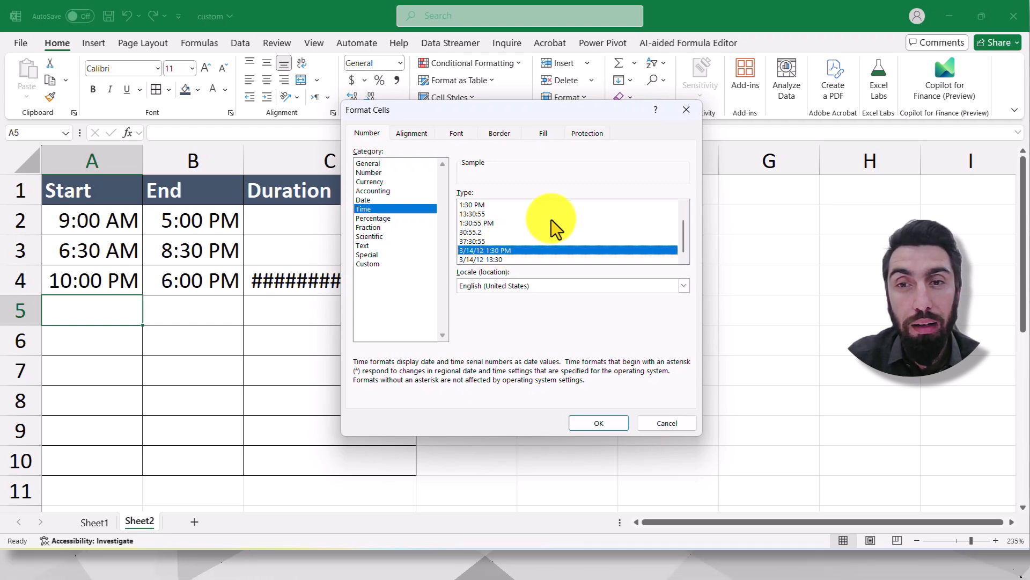
left_click(683, 112)
left_click(554, 278)
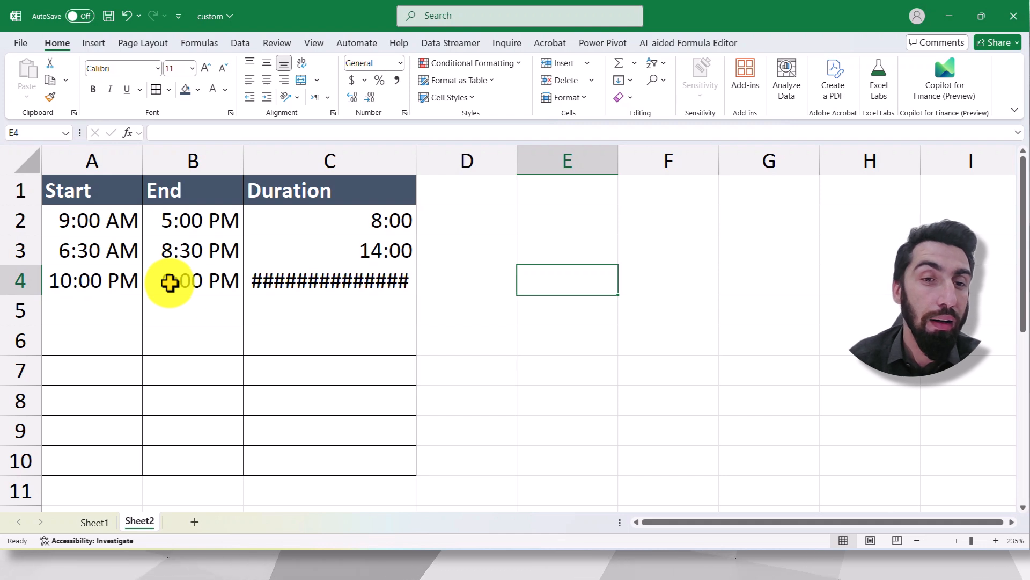
left_click(304, 283)
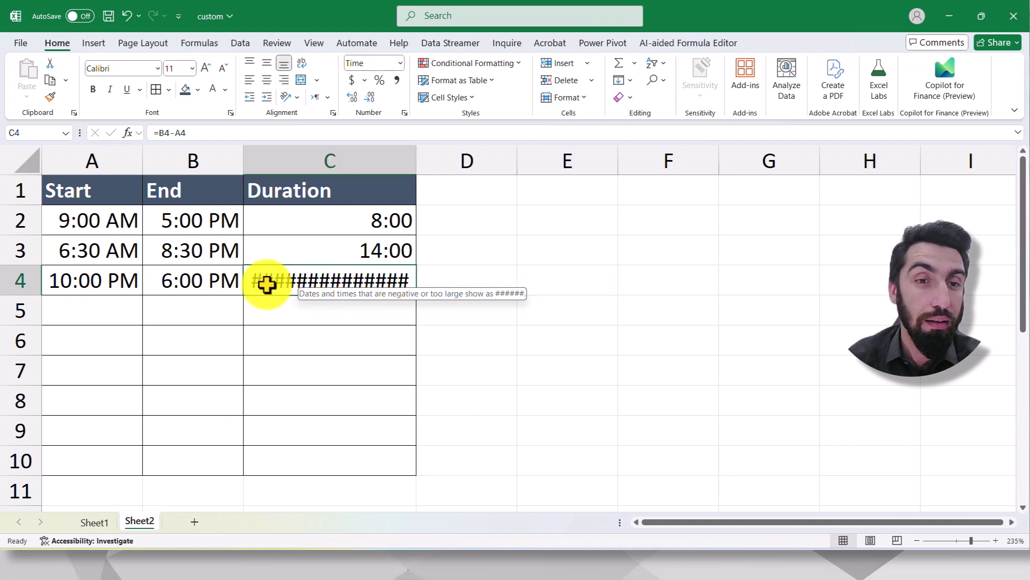
left_click_drag(108, 306, 121, 446)
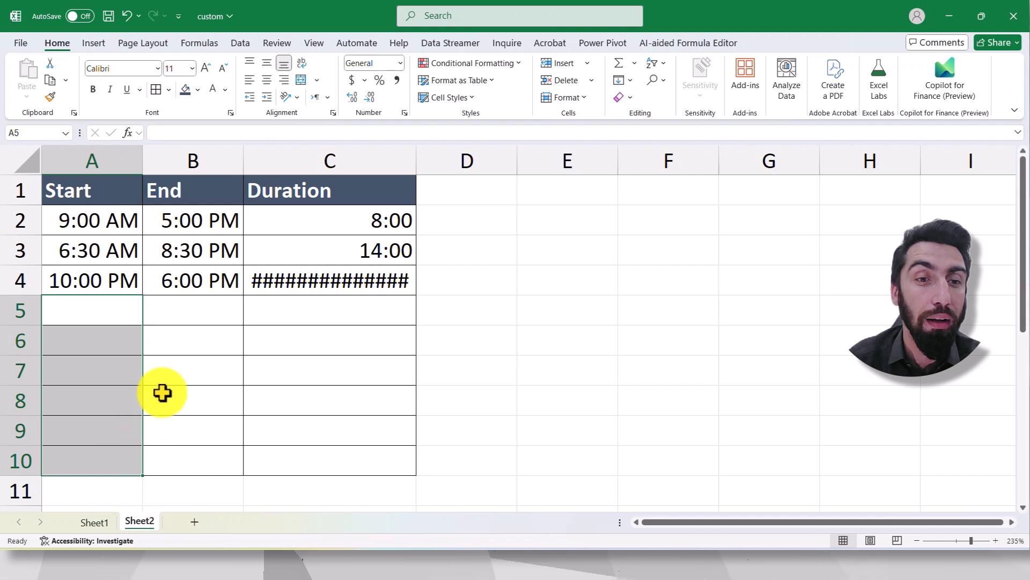
left_click(122, 320)
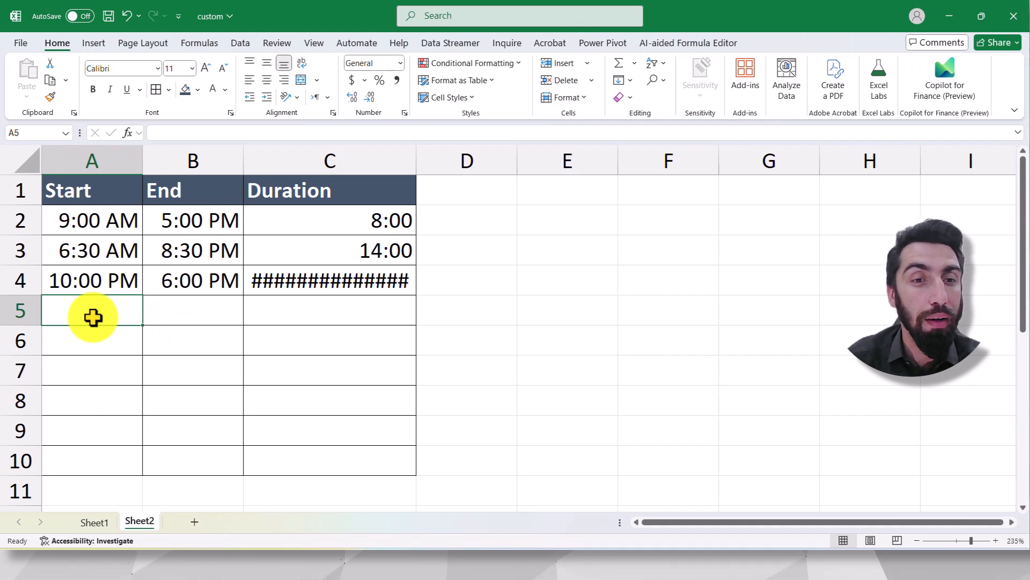
left_click(185, 312)
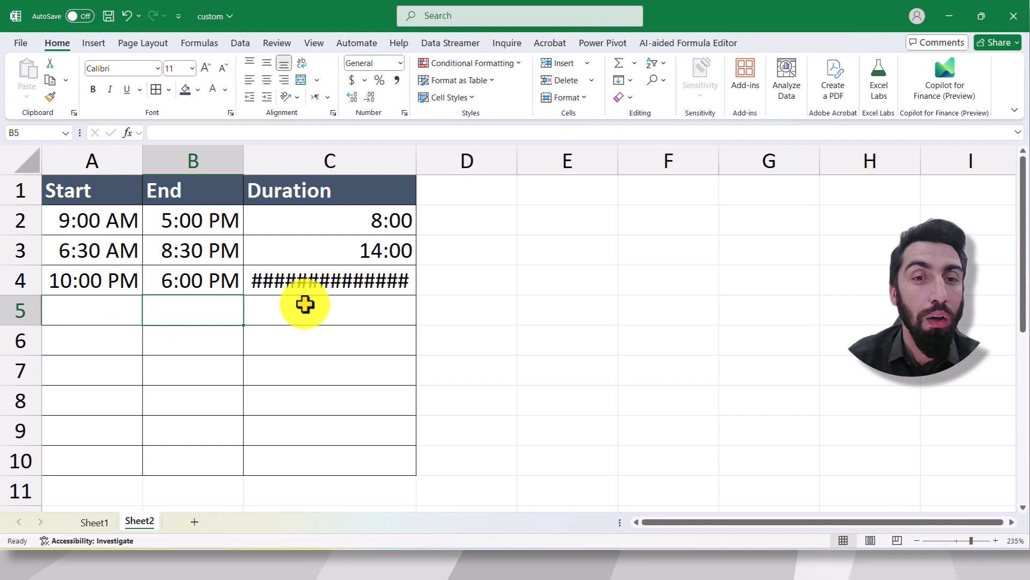
- Apply the Time number format type 13:30 to the whole Duration range C2:C10
left_click_drag(307, 222, 325, 472)
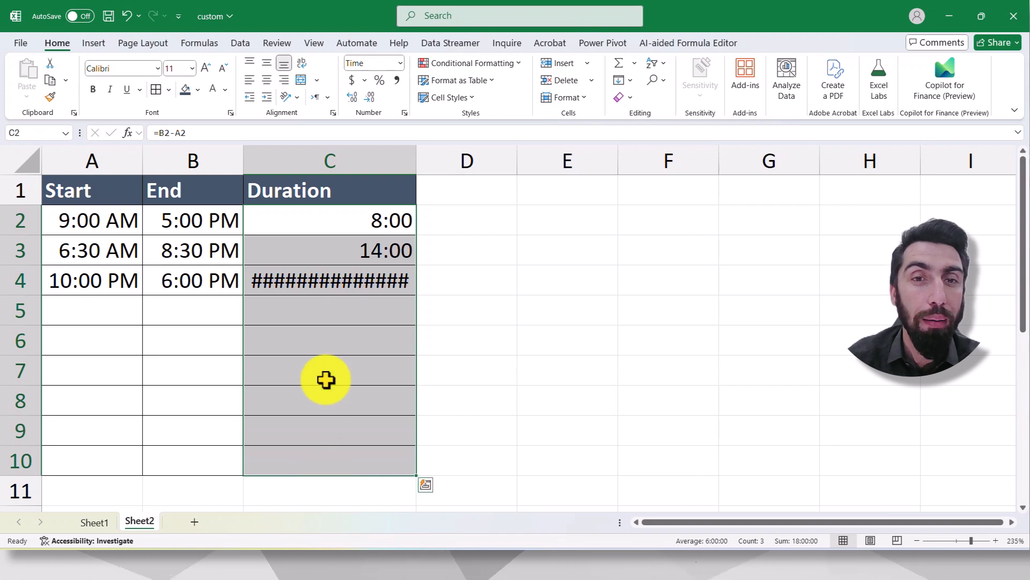
left_click(405, 114)
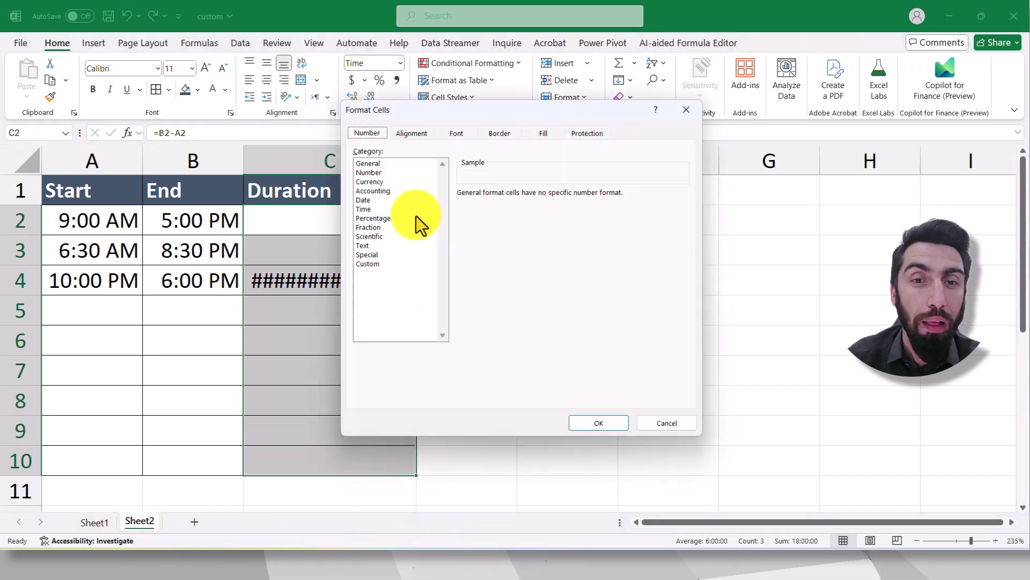
left_click(366, 209)
left_click(466, 215)
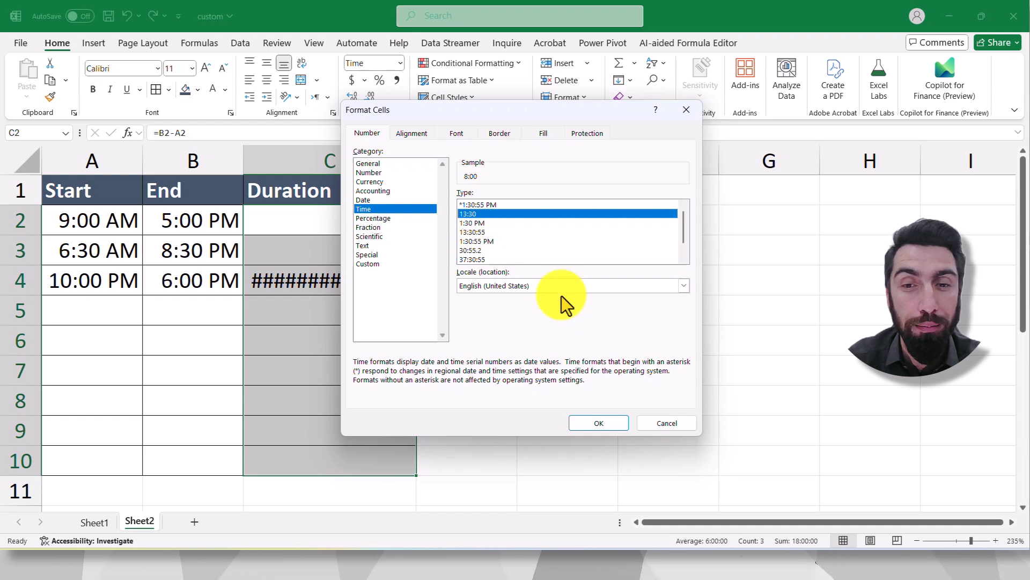
left_click(599, 423)
left_click(460, 276)
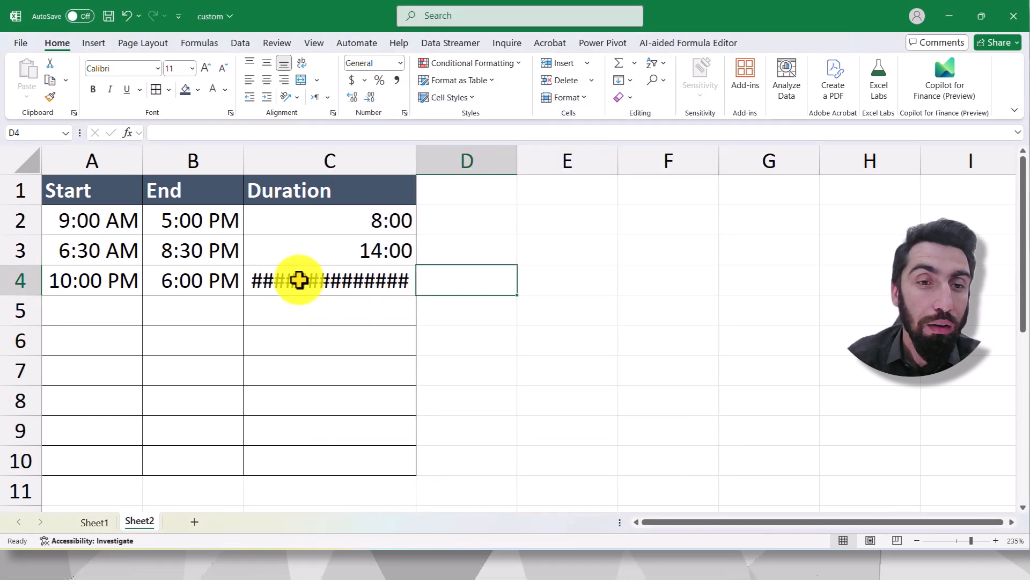
- Compare the start time in A4 with the end time in B4
left_click(190, 283)
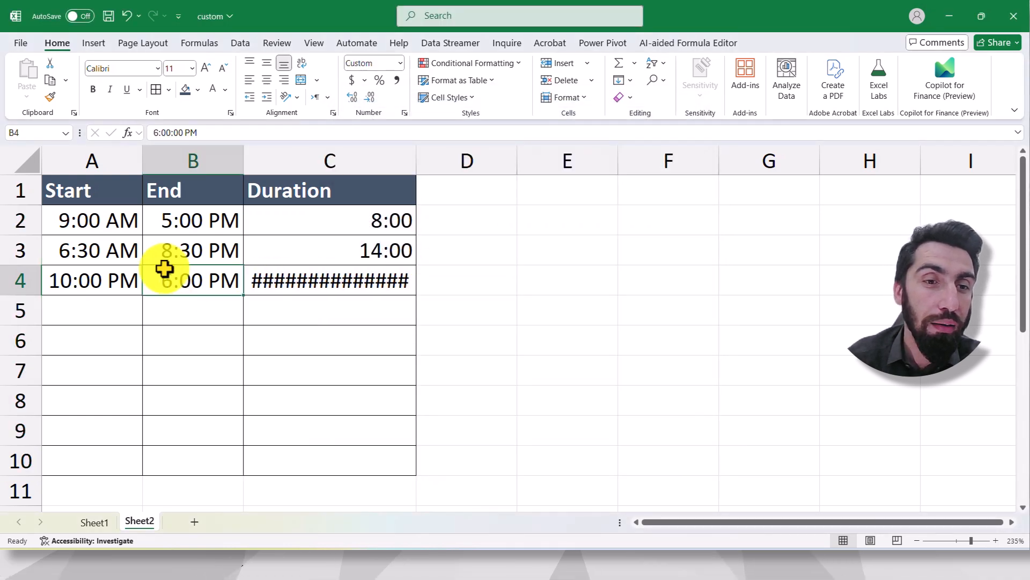
left_click(120, 281)
left_click(161, 281)
left_click(126, 281)
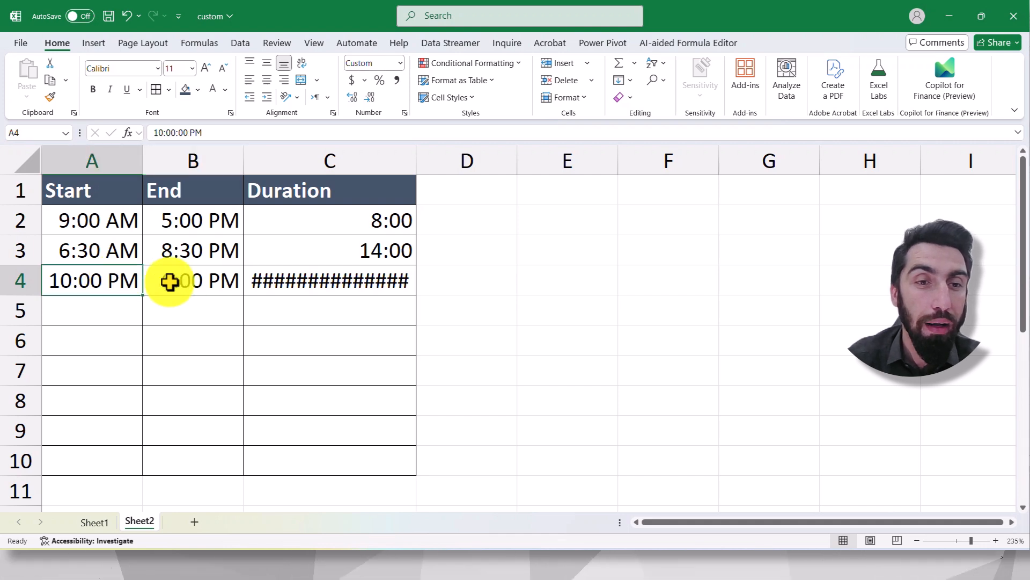
left_click(175, 279)
- Add the date 1/1/2025 before the 10:00:00 PM start time in A4 and widen column A
left_click(72, 276)
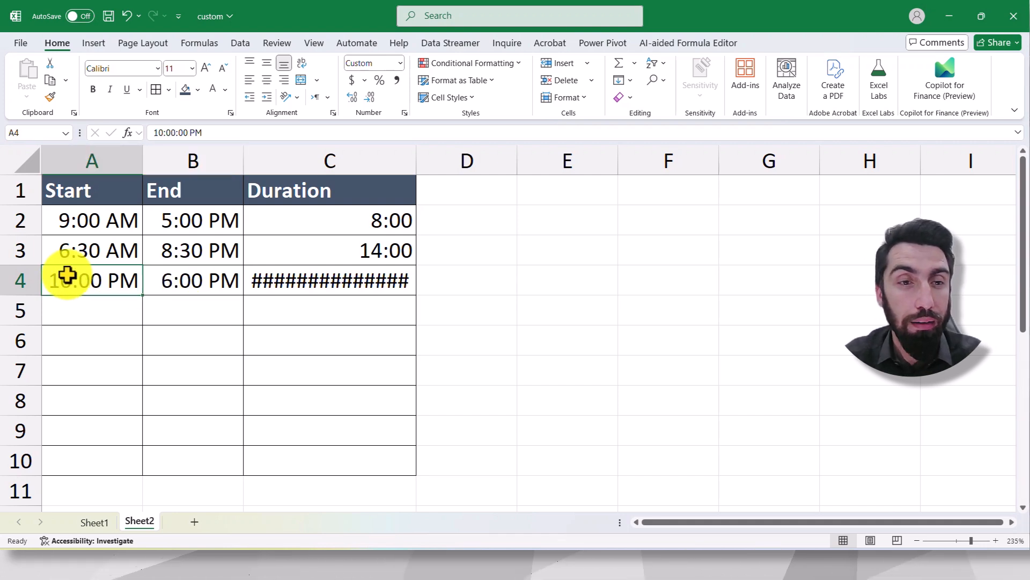
double_click(50, 290)
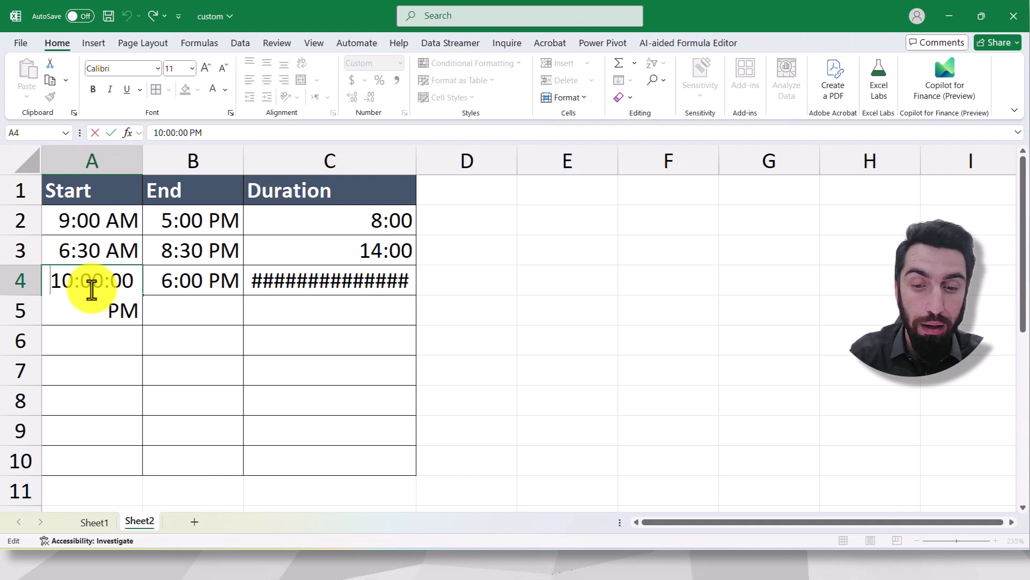
type("1/1/ ")
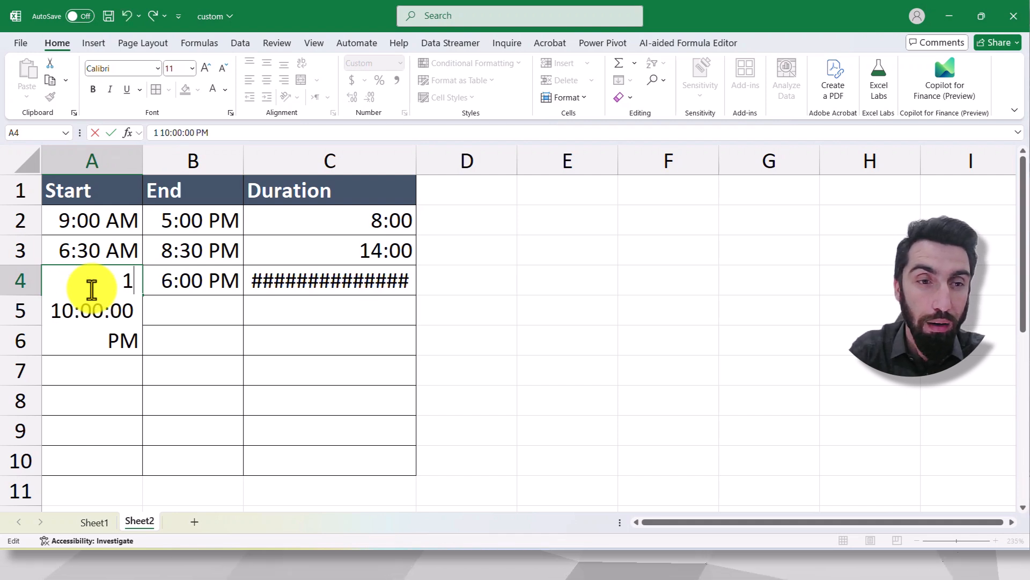
type("2025")
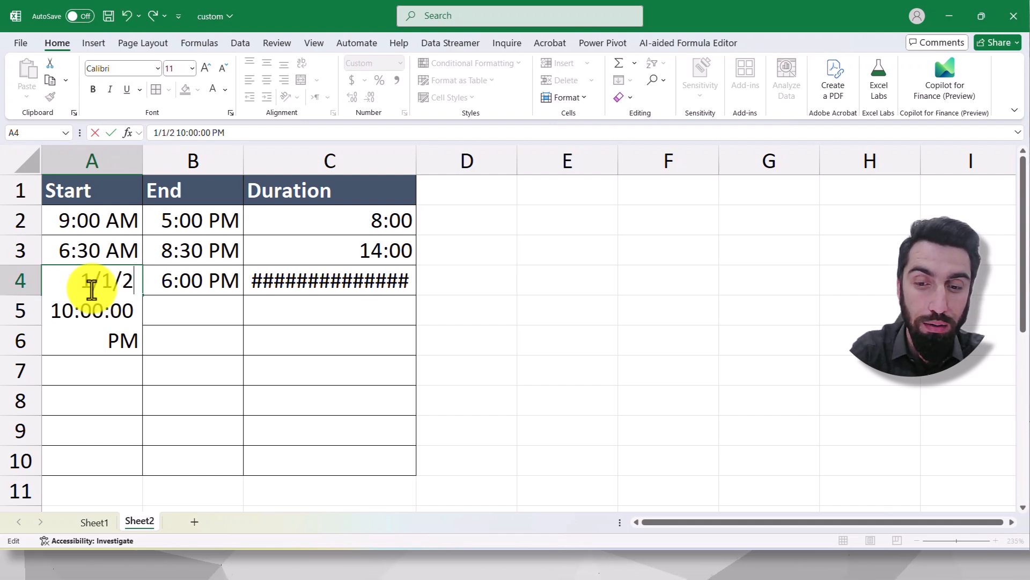
key("Return")
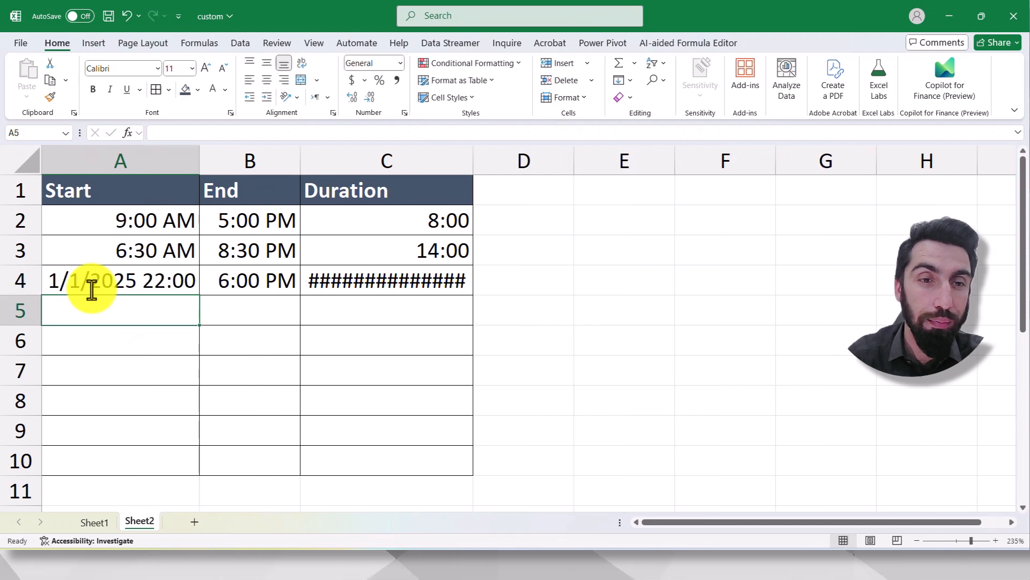
left_click_drag(203, 157, 246, 157)
- Add the date 1/3/2025 before the 6:00:00 PM end time in B4 and widen column B
double_click(275, 288)
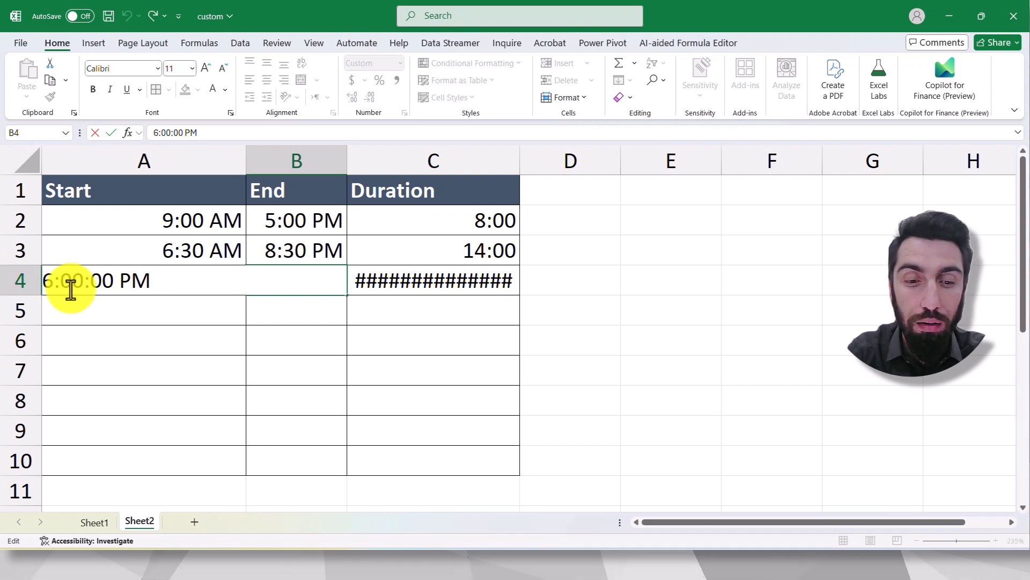
type("1/")
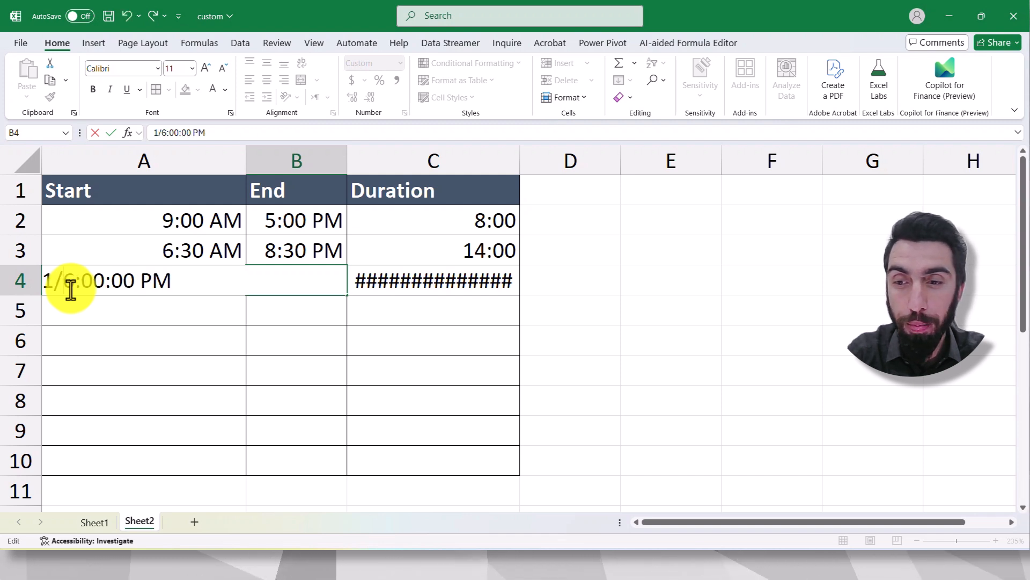
type("3.")
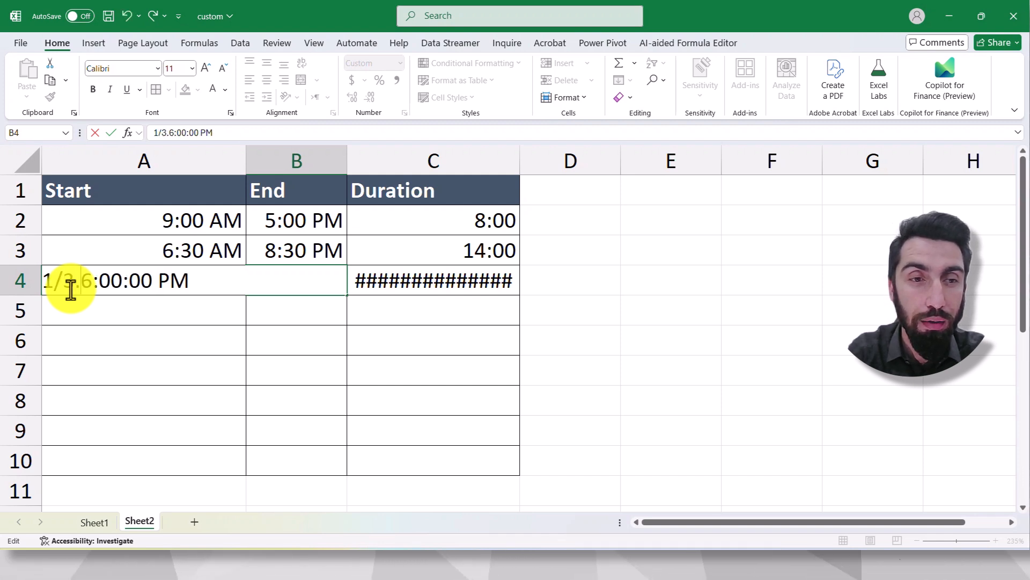
key("BackSpace")
type("/2025")
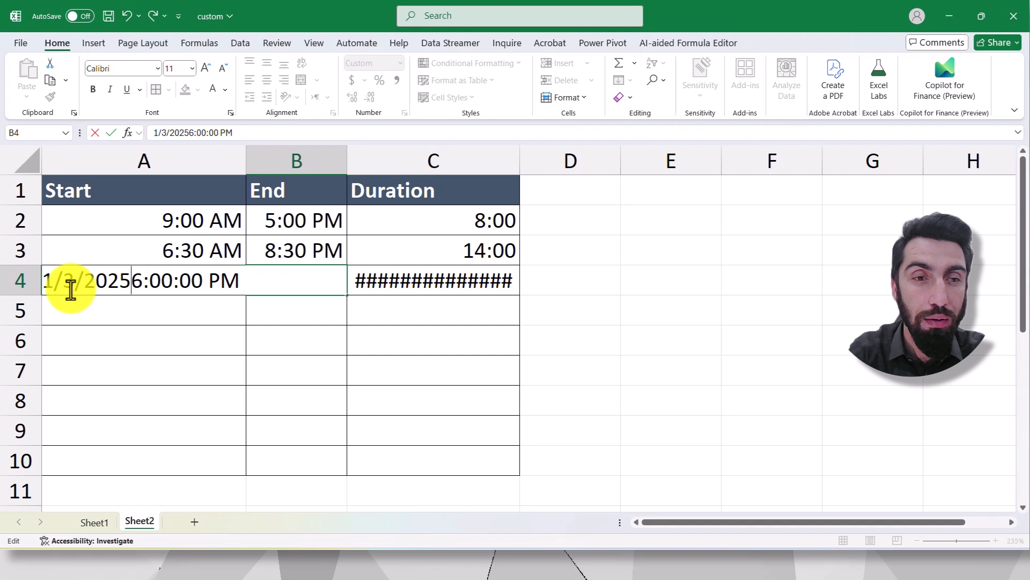
key("Return")
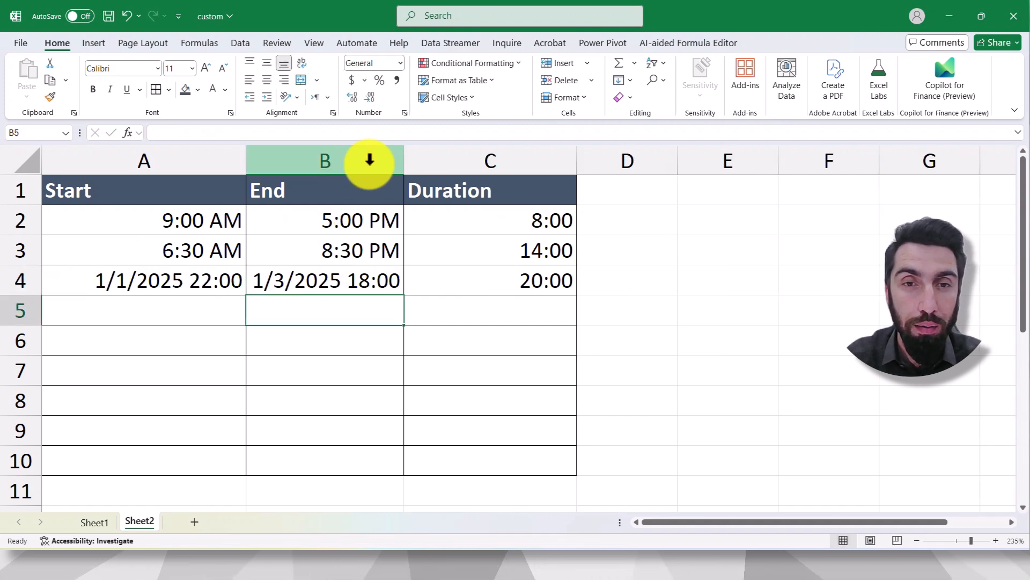
left_click_drag(406, 159, 434, 160)
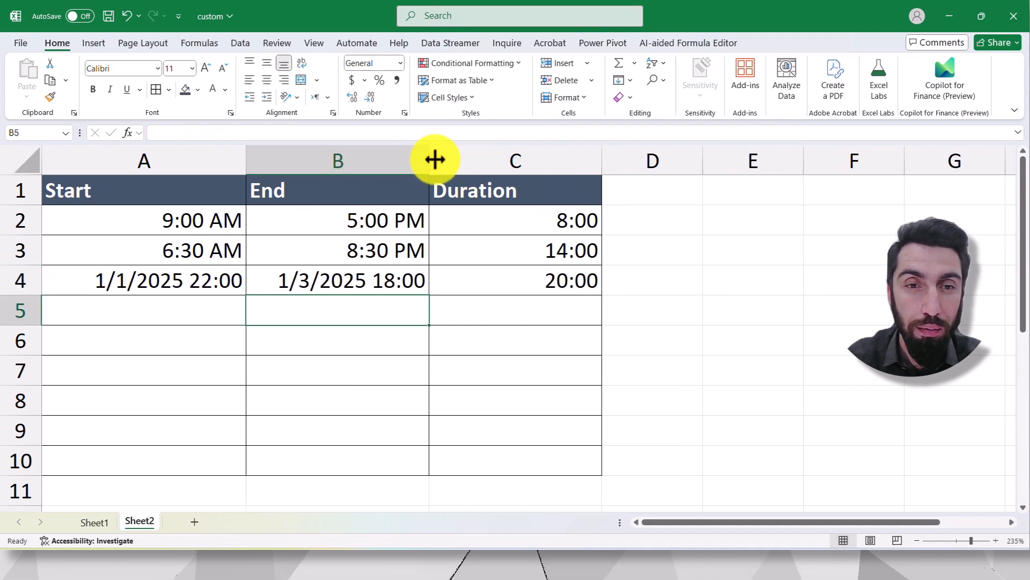
left_click(414, 338)
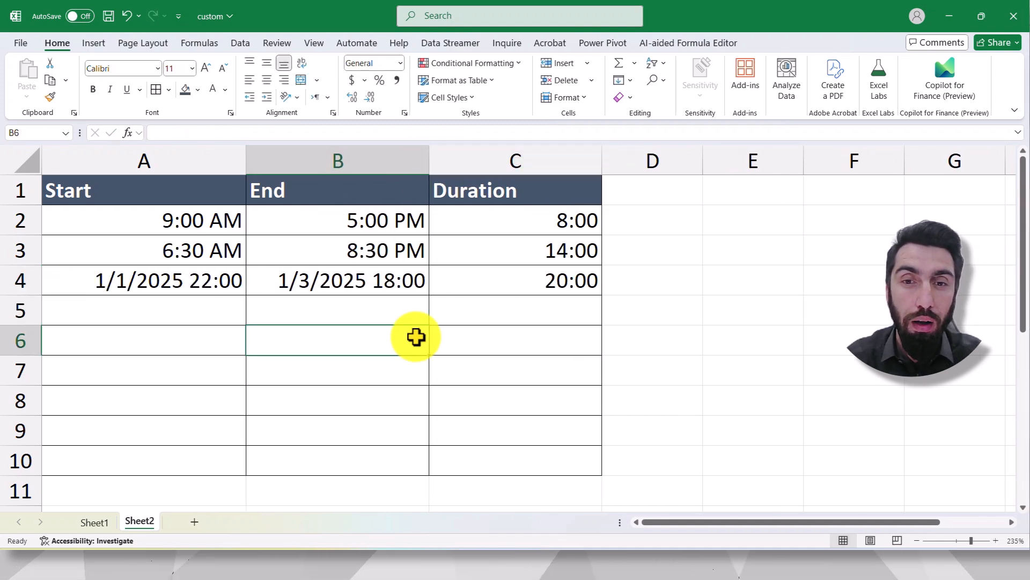
left_click(570, 281)
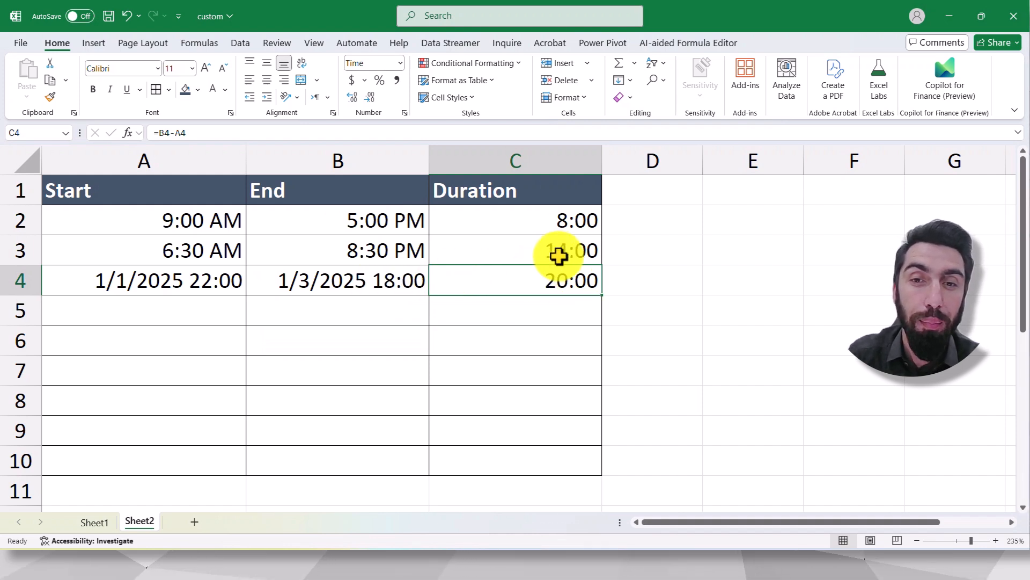
- Enter the format code h:mm as a note in D2 and D3 beside the first two durations
left_click(632, 220)
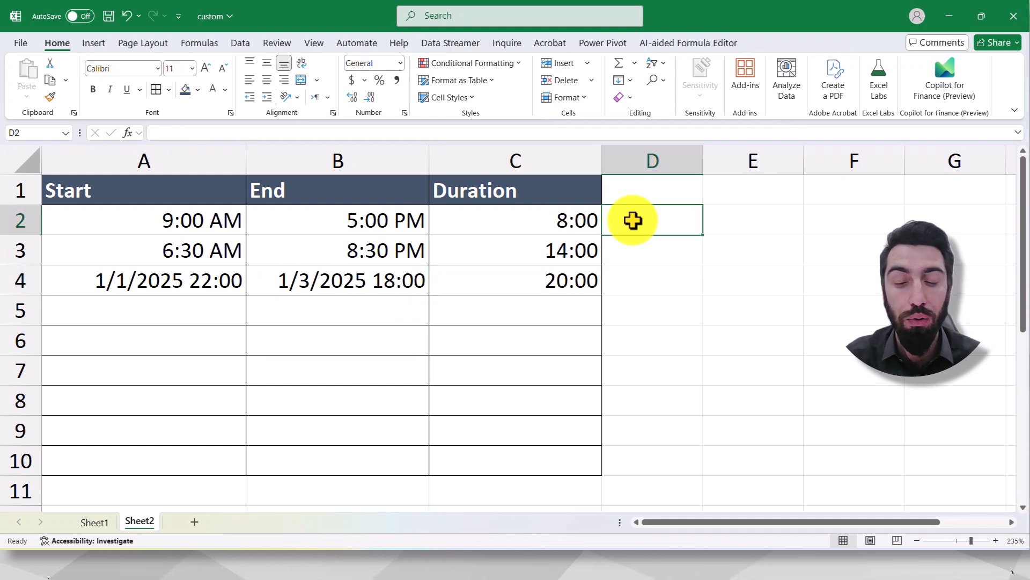
type("hh")
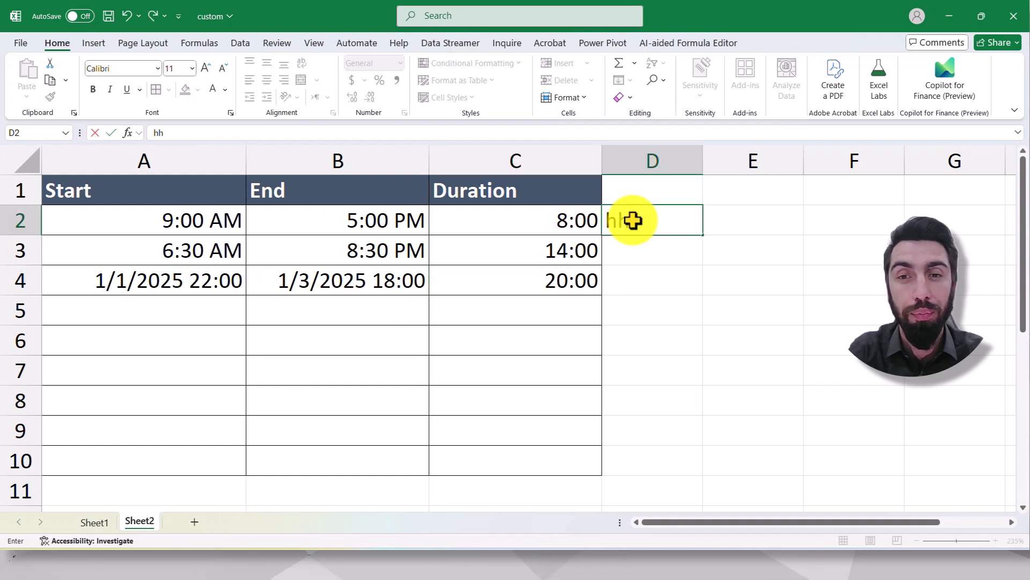
key("BackSpace")
type(";")
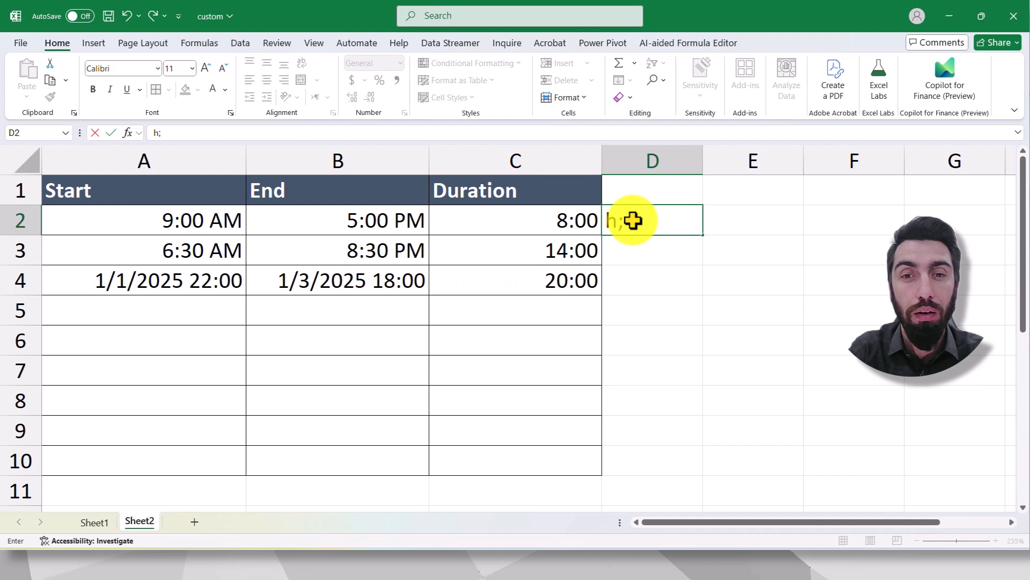
type("mm")
key("Return")
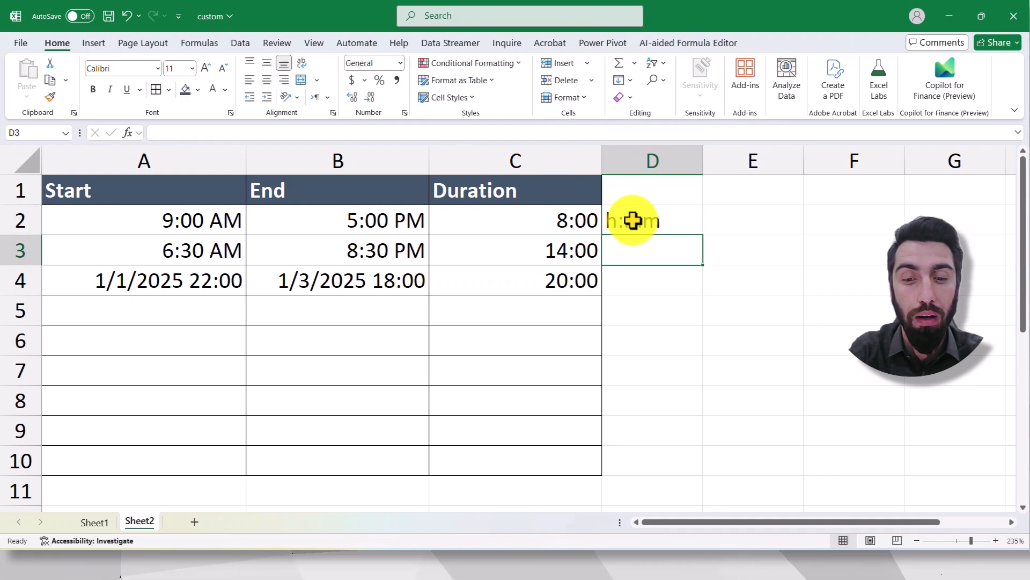
type("h:")
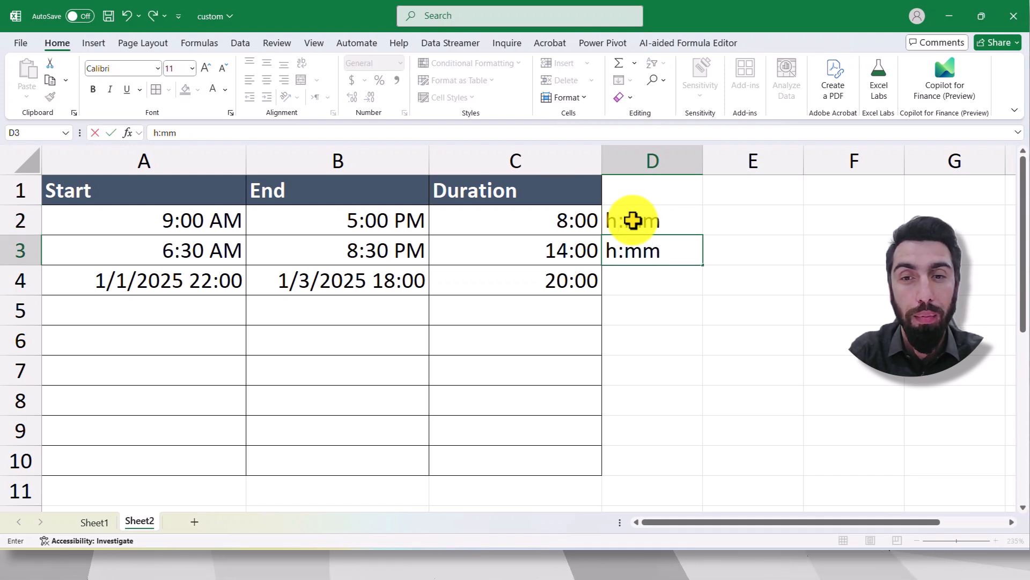
type("mm")
key("Return")
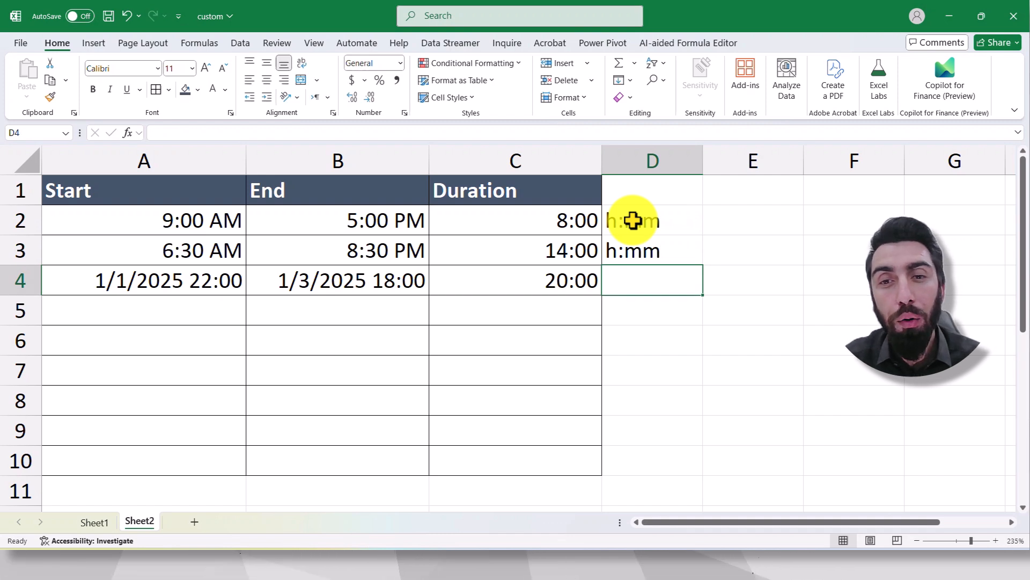
left_click(734, 215)
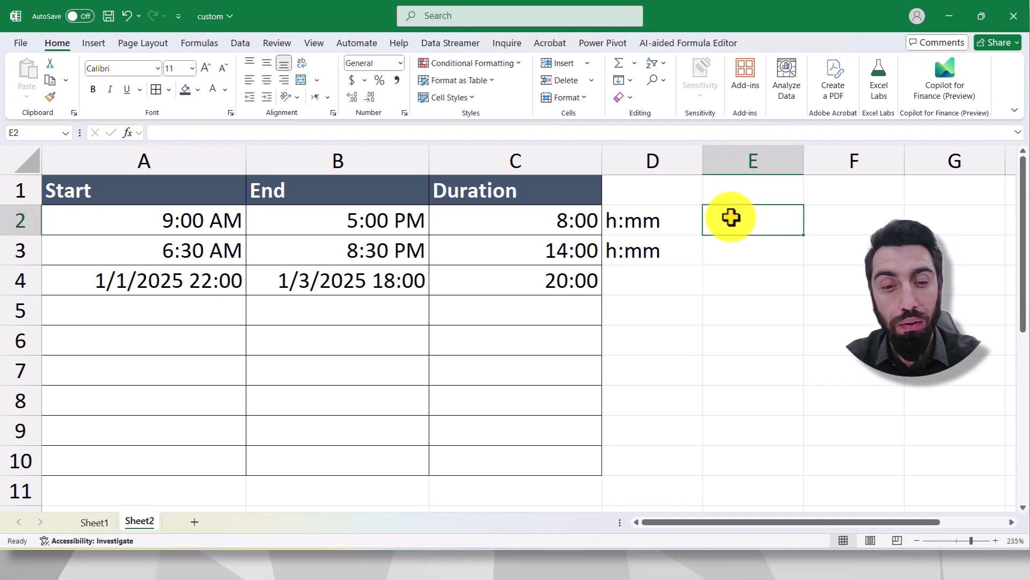
type("24")
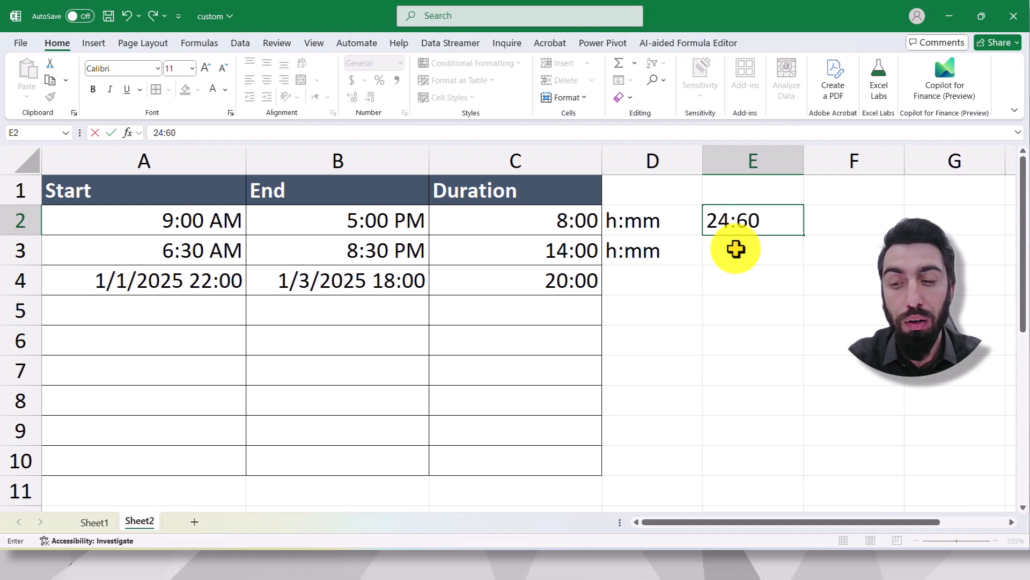
left_click(677, 271)
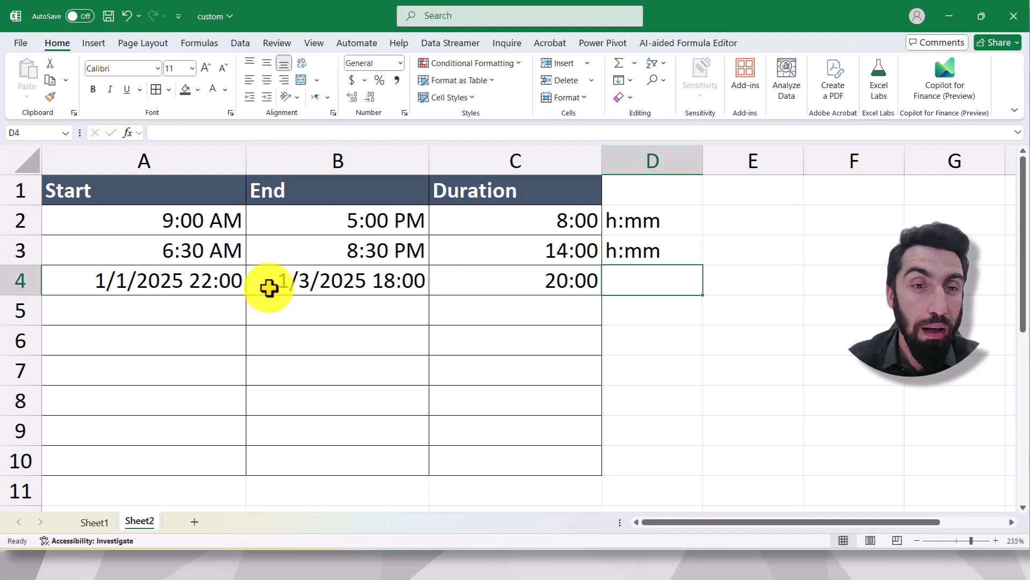
- Compare the start and end date-times in A4 and B4 with the calculated duration in C4
left_click(169, 281)
left_click(279, 277)
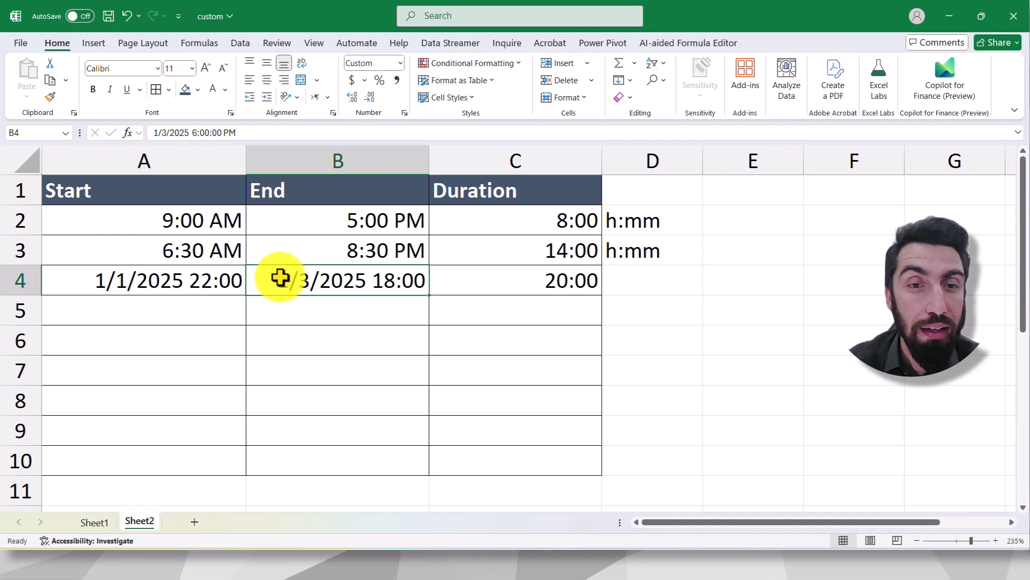
left_click(541, 281)
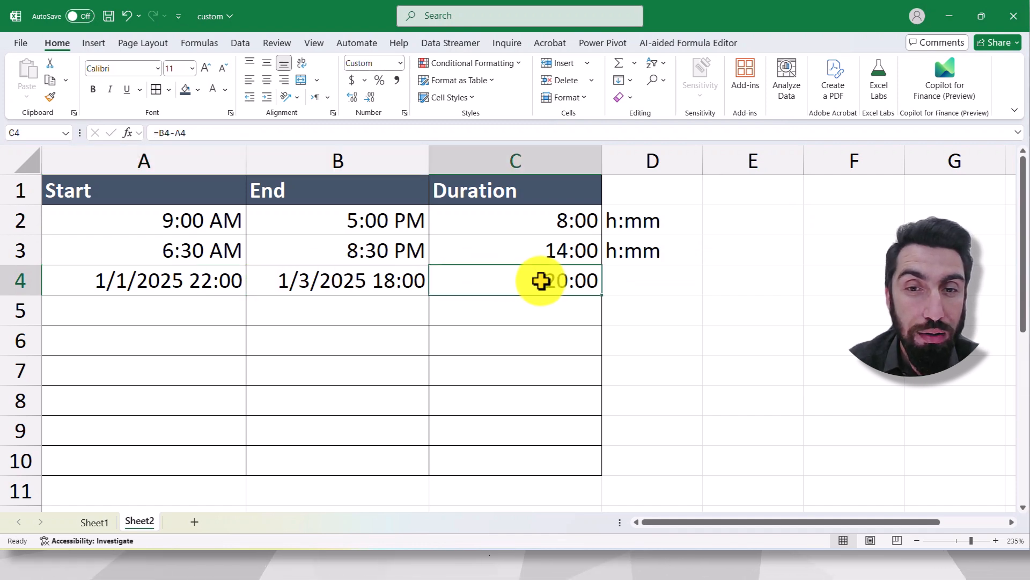
left_click(329, 285)
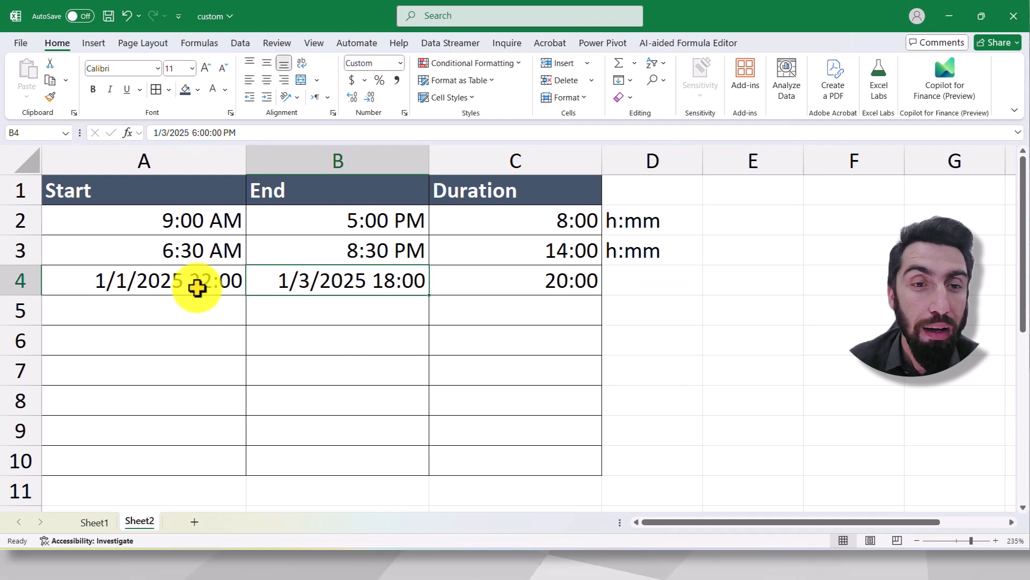
left_click(497, 281)
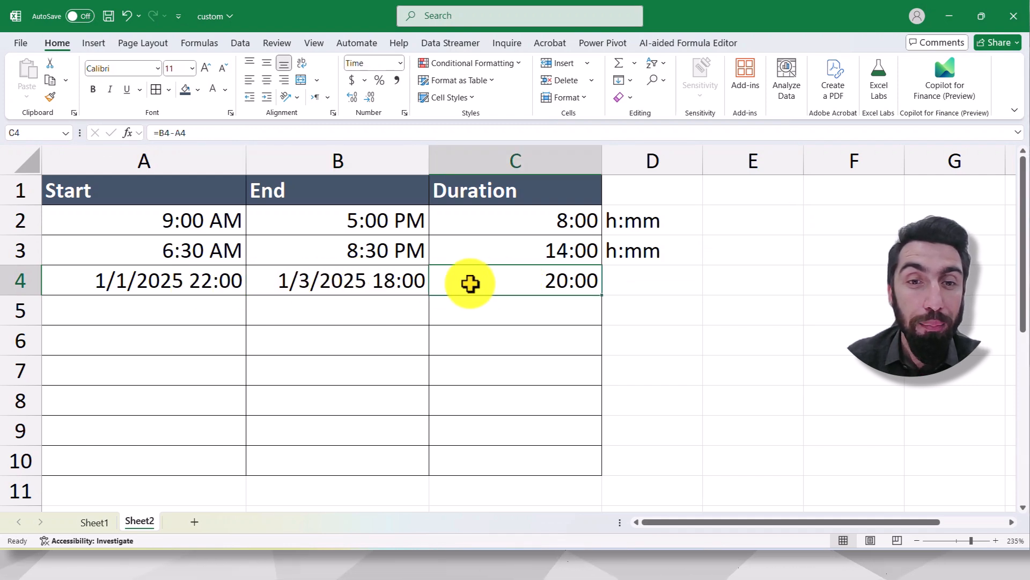
left_click(204, 281)
left_click(526, 280)
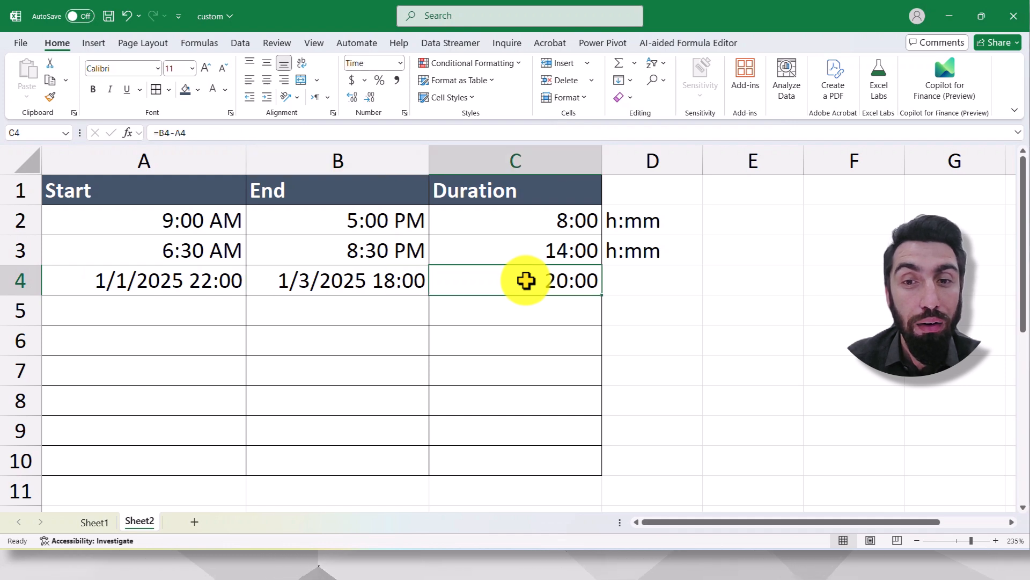
left_click(216, 283)
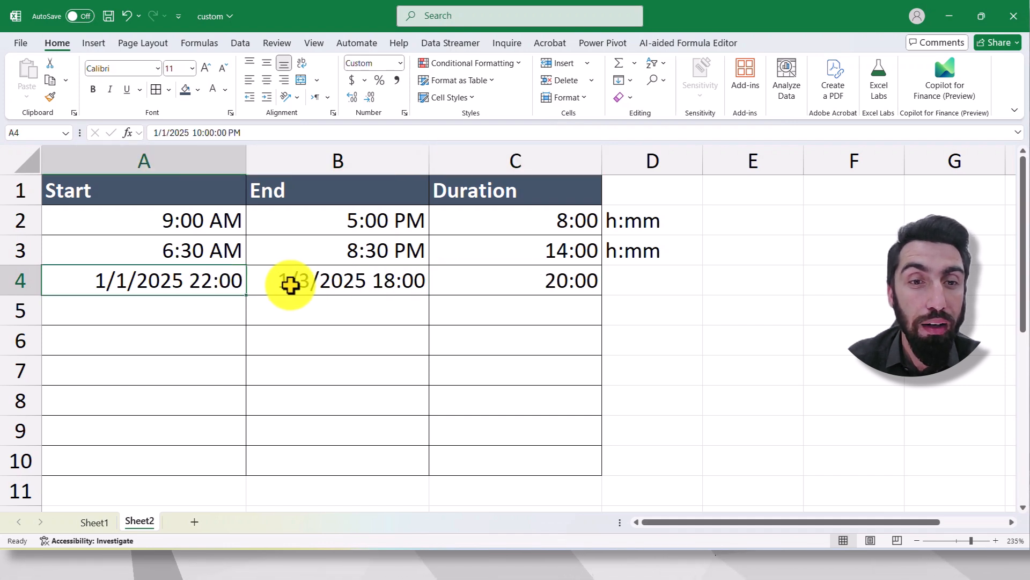
left_click(293, 285)
left_click(517, 278)
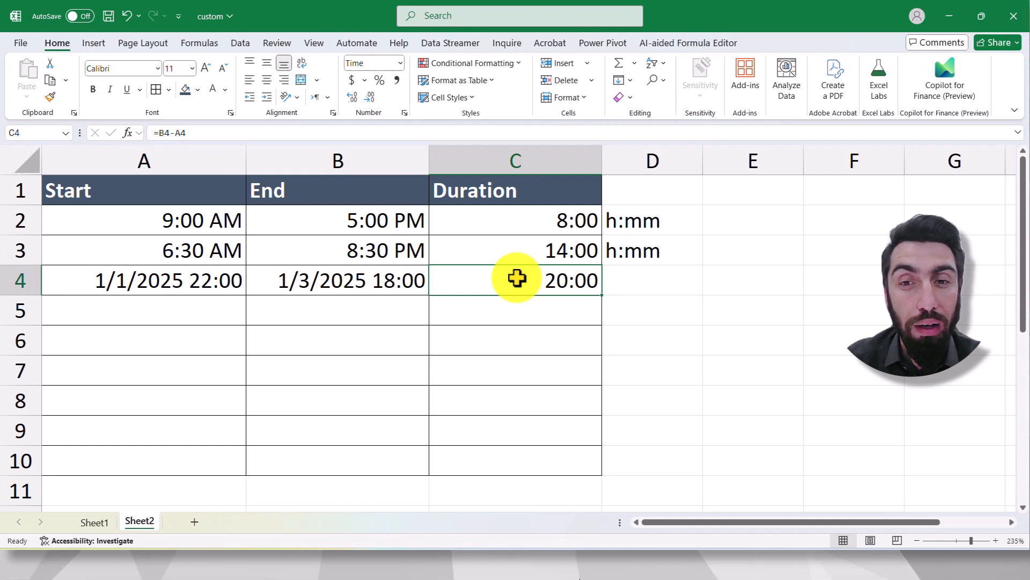
- Enter the format code [h]:mm as a note in D4 beside the third duration
left_click(667, 281)
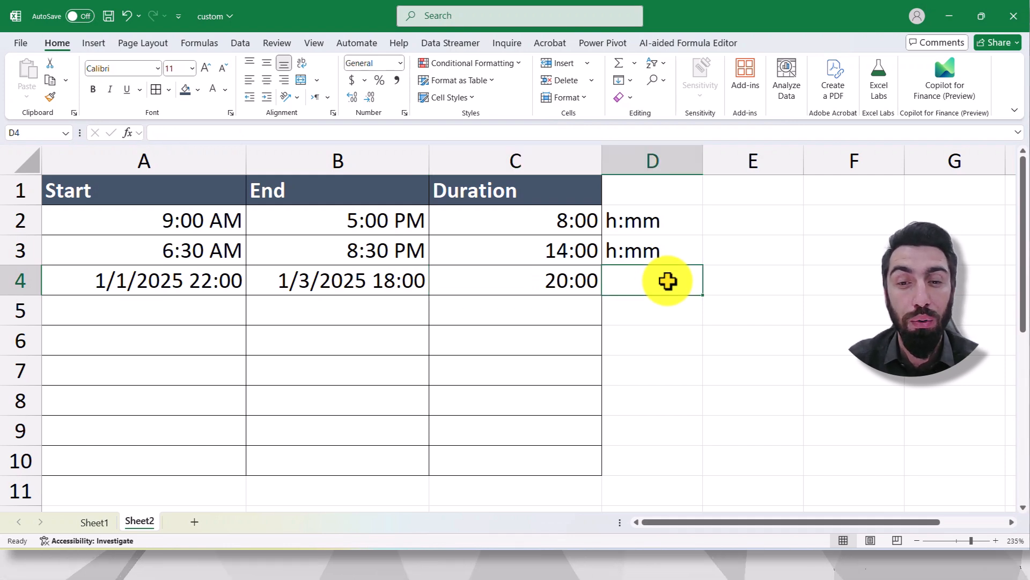
type("p")
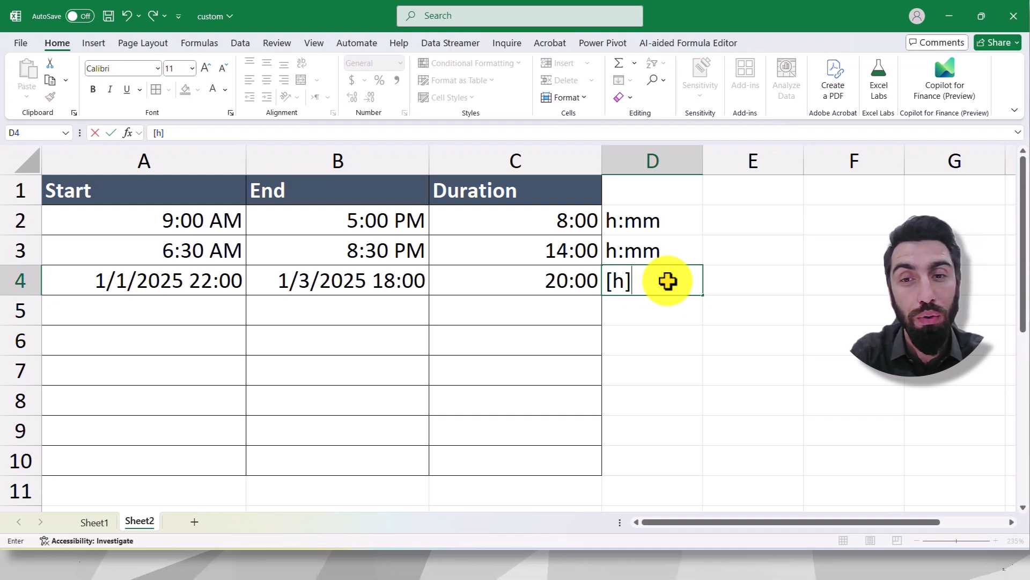
type(":mm")
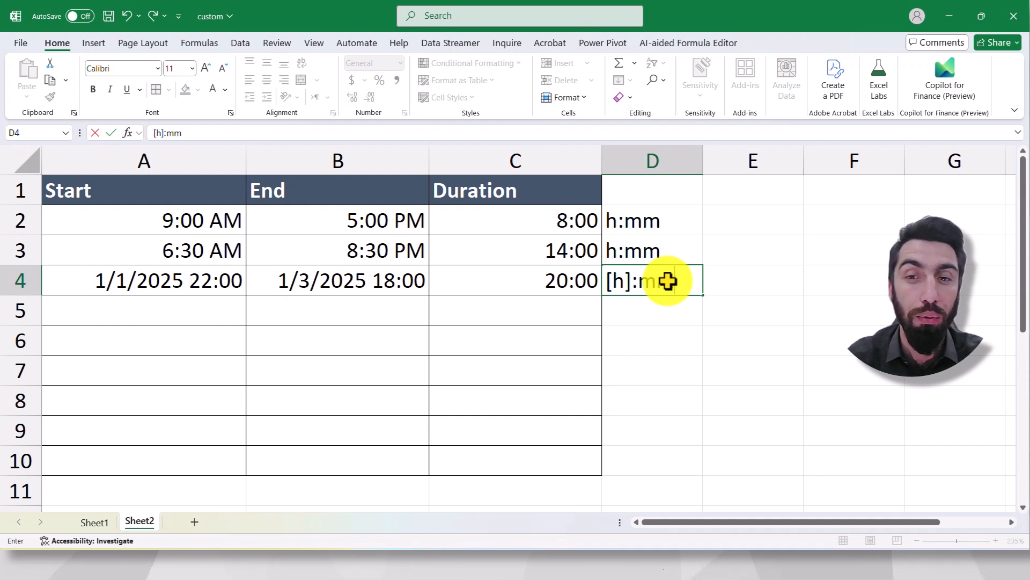
key("ctrl+Return")
left_click(678, 338)
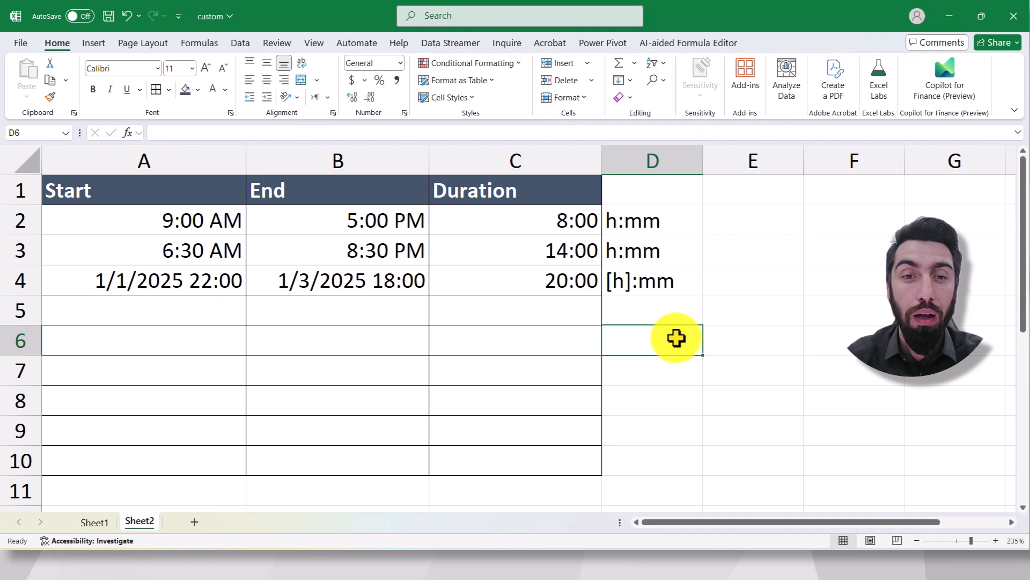
- Apply the custom number format [h]:mm to the duration in C4
left_click(503, 279)
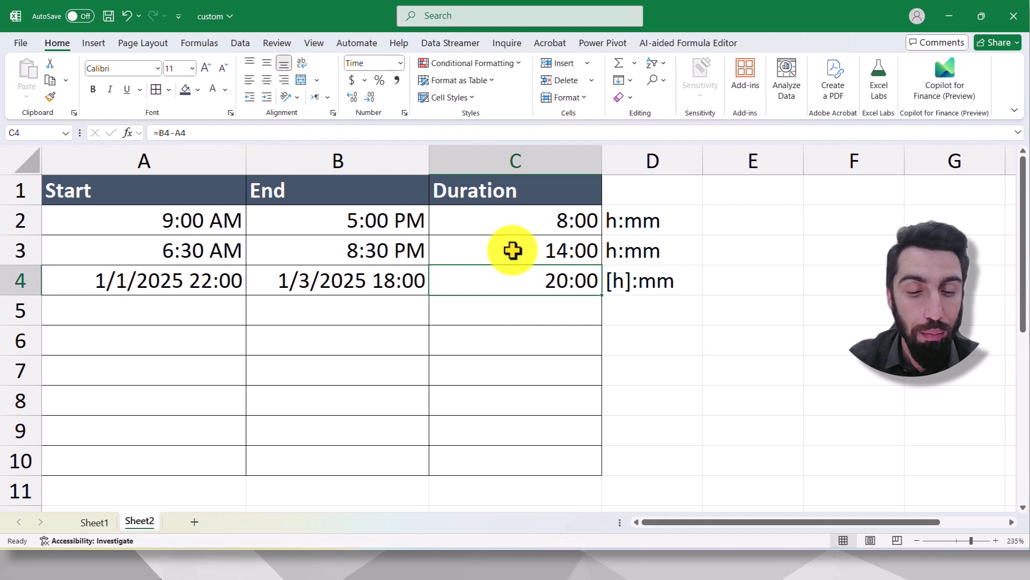
key("ctrl+1")
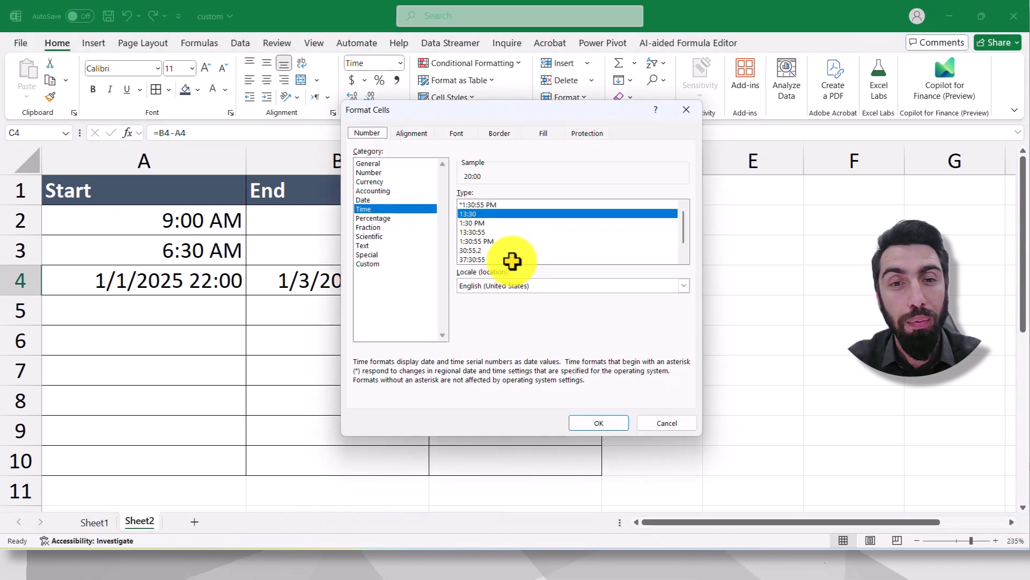
left_click_drag(527, 107, 245, 119)
left_click(91, 276)
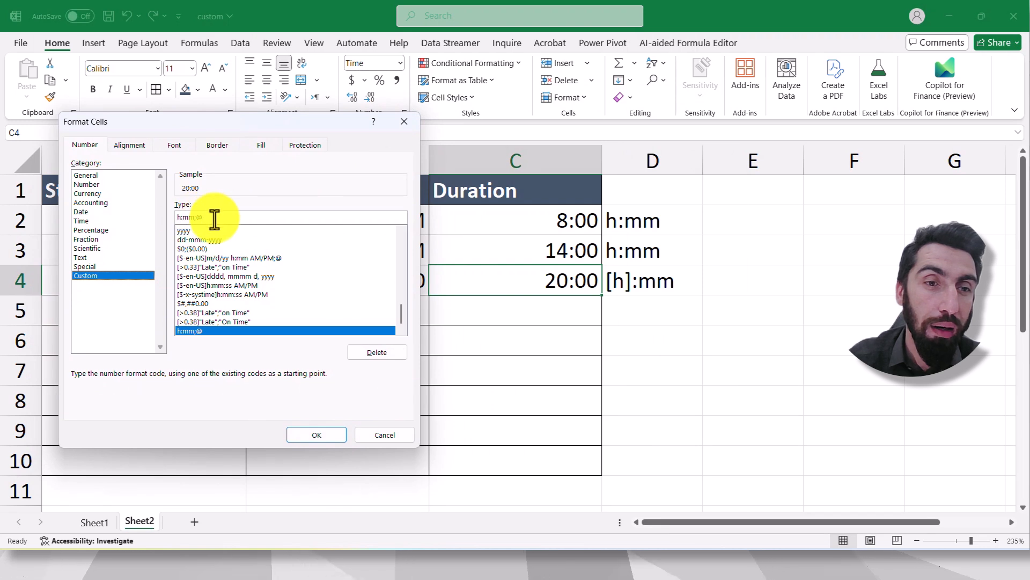
key("BackSpace")
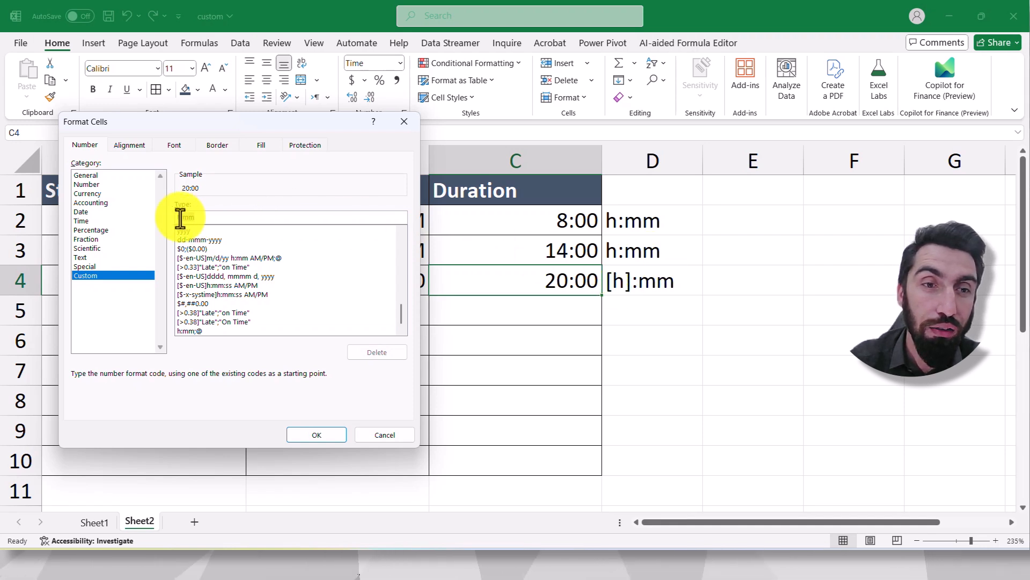
left_click_drag(196, 218, 176, 217)
type("[")
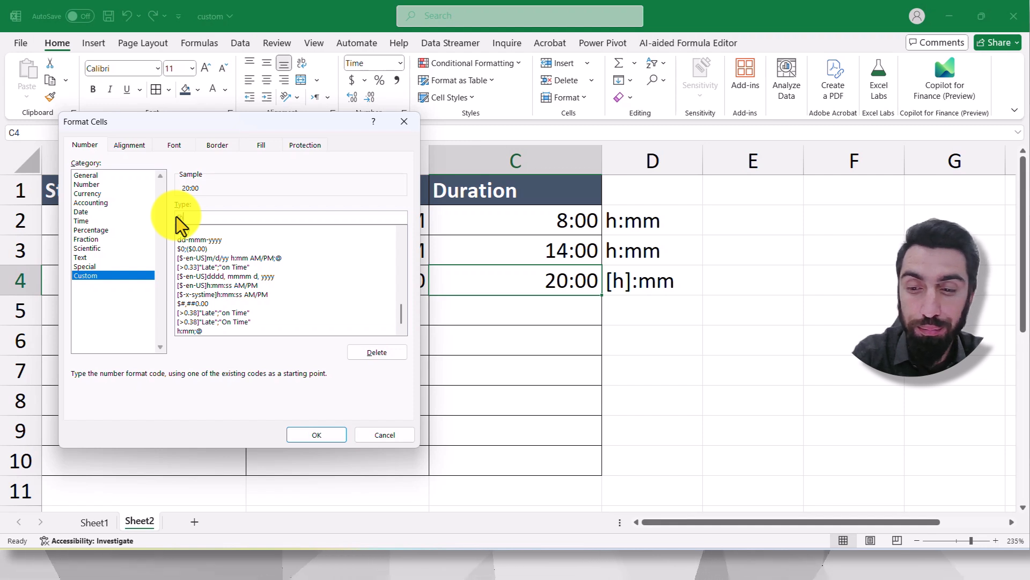
type("h]:mm")
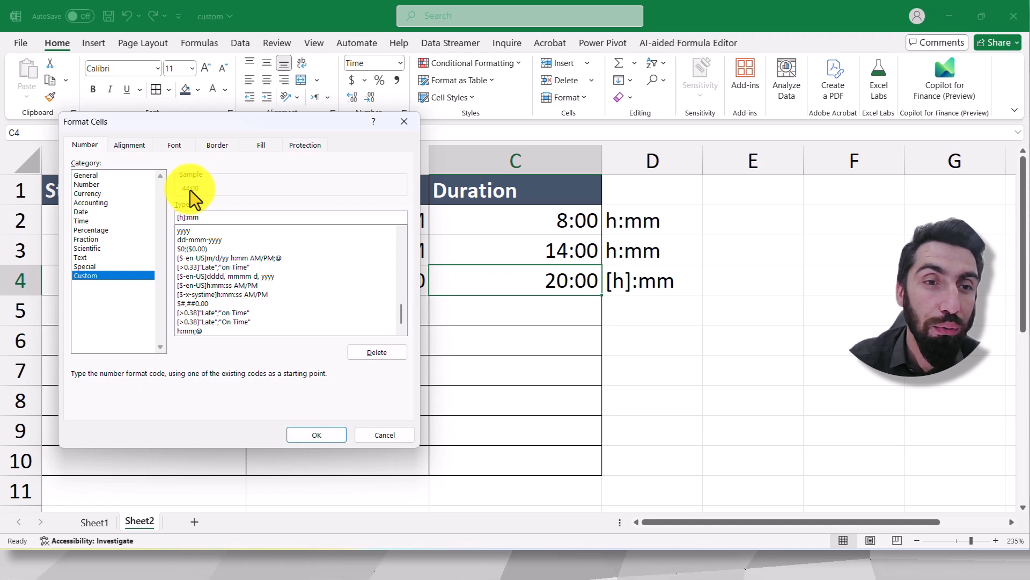
left_click(318, 435)
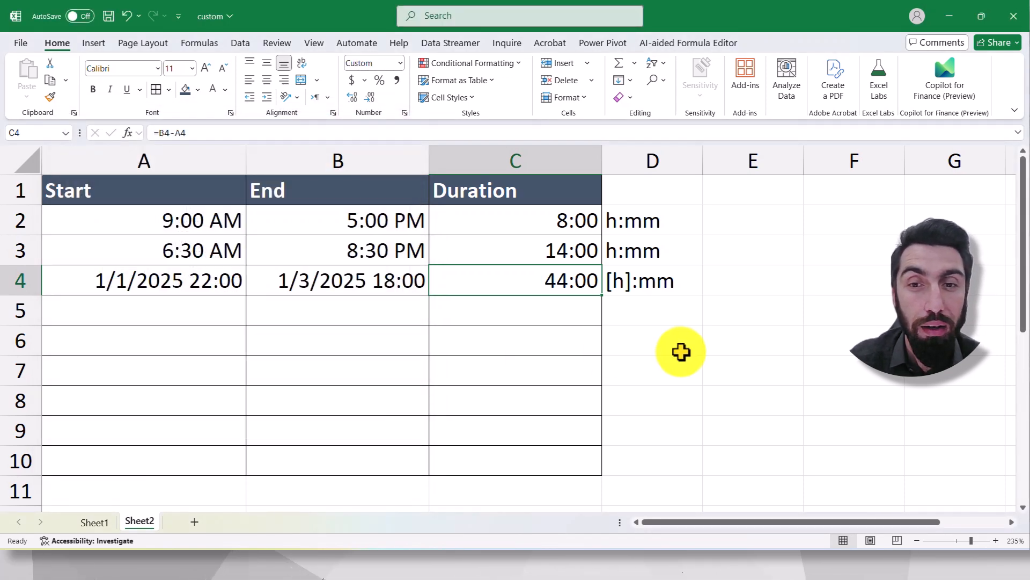
- Select the duration in C4 and dismiss the incoming message notifications covering the sheet
left_click(679, 346)
left_click(547, 288)
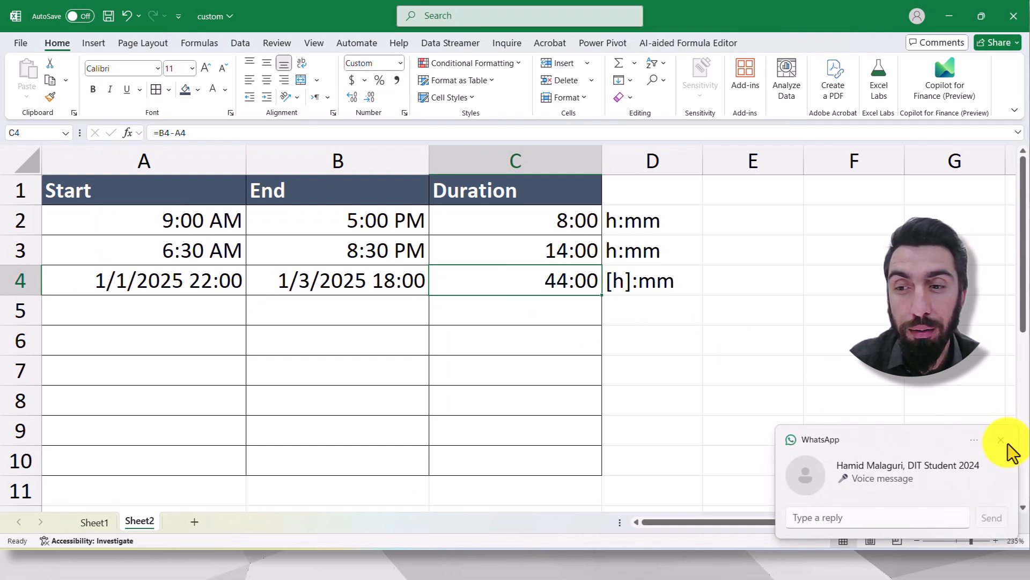
left_click(1007, 443)
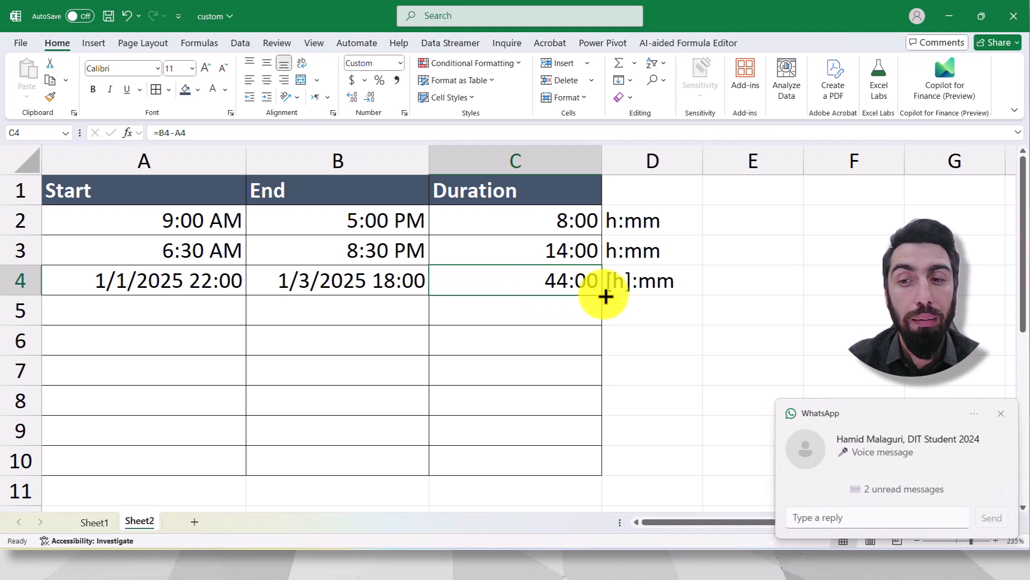
left_click(1000, 414)
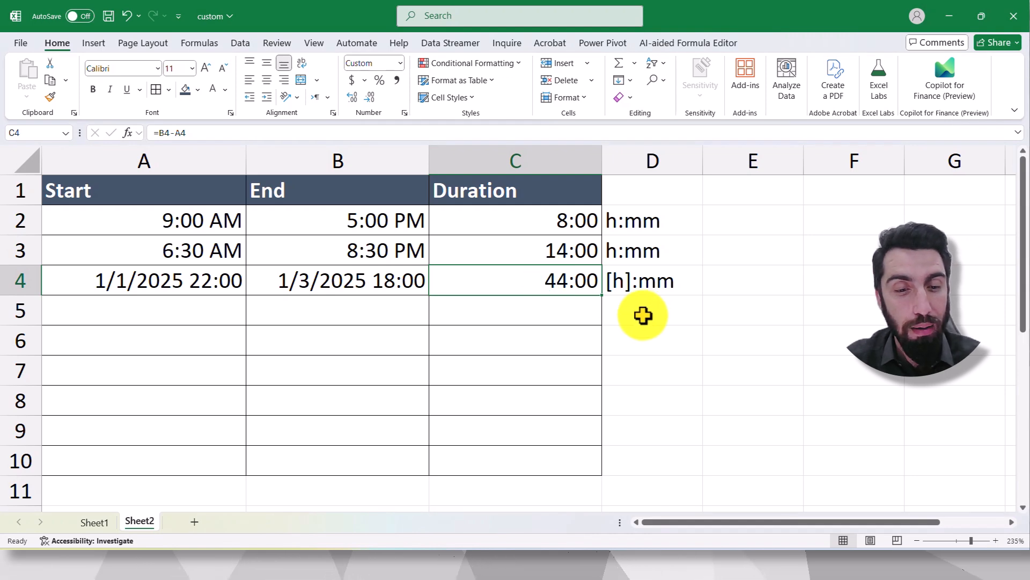
- Apply the custom number format [m] to the duration in C4 to express it in total minutes
key("ctrl+1")
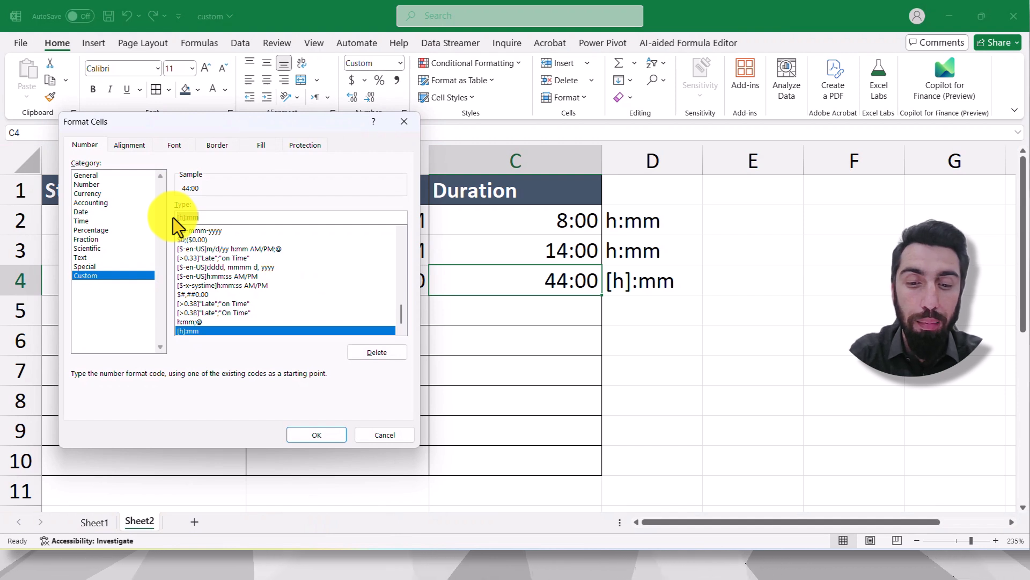
type("mm")
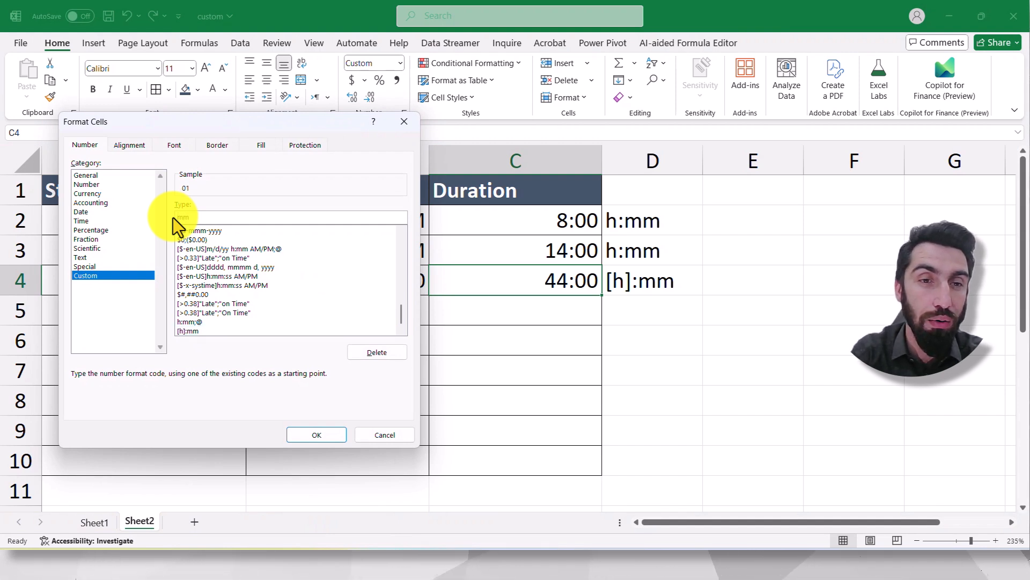
key("BackSpace")
key("BackSpace")
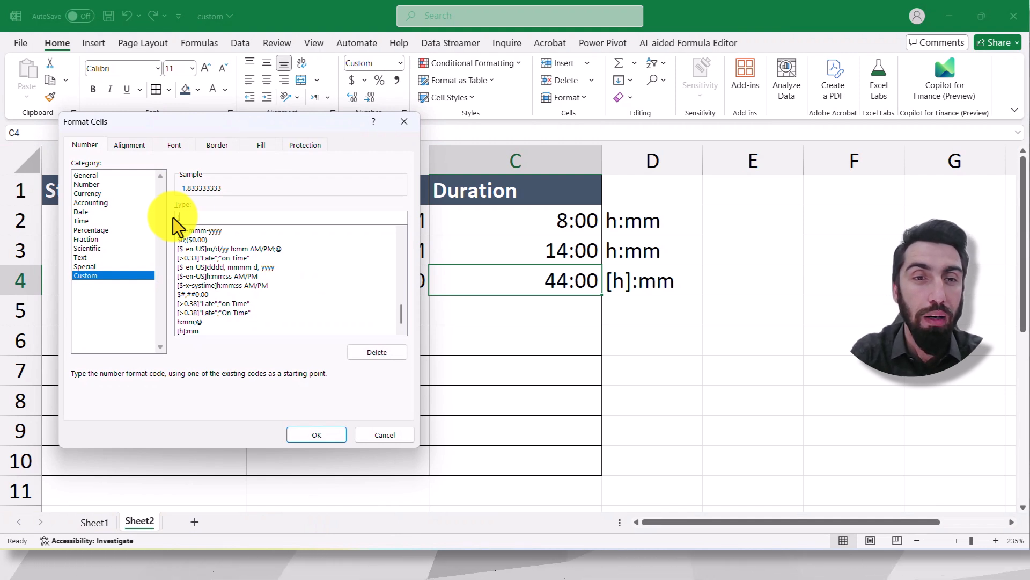
type("[m")
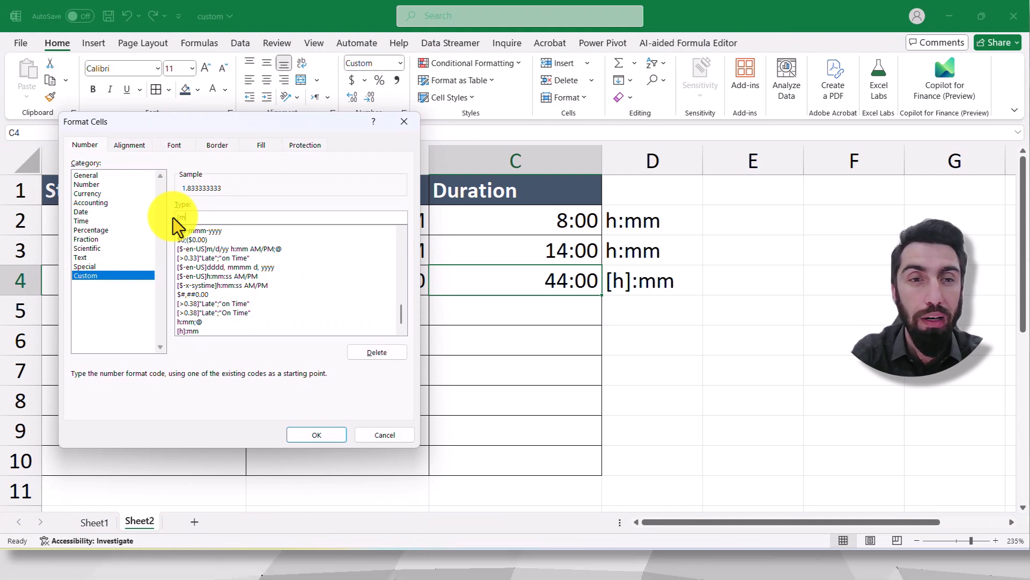
type("]")
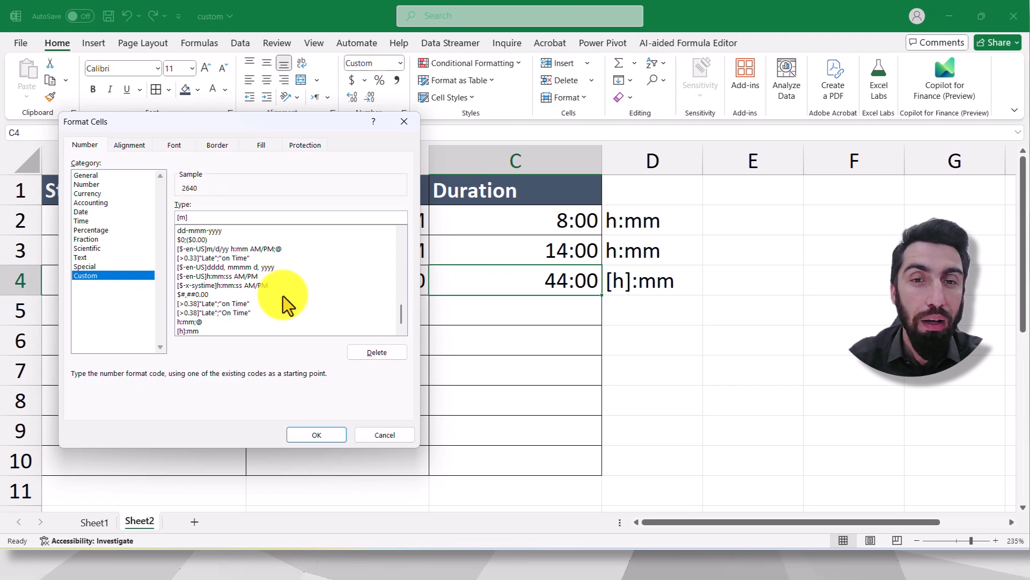
left_click(316, 435)
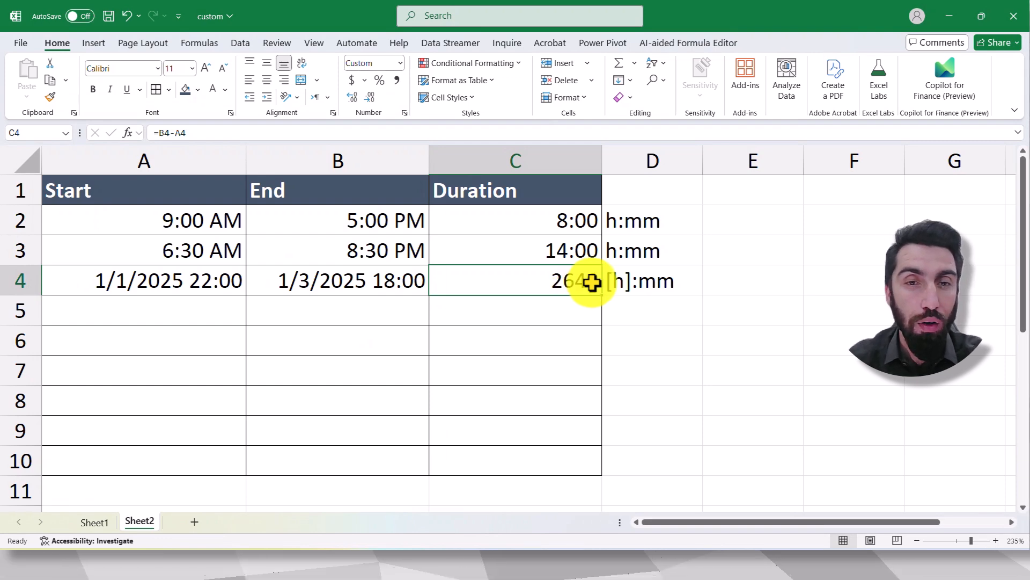
- Apply the custom number format [s] to the duration in C4 to express it in total seconds
key("ctrl+1")
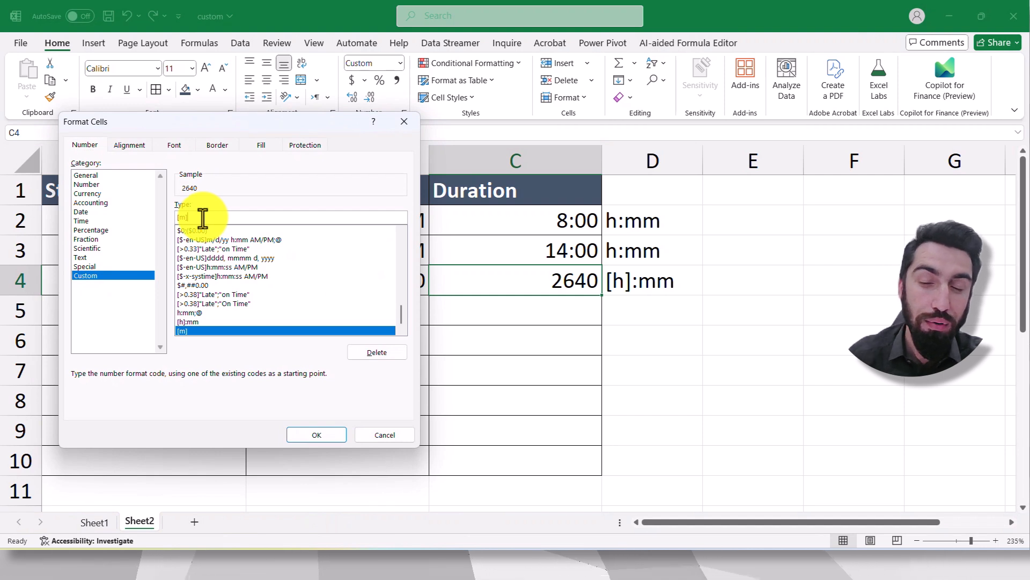
type("[")
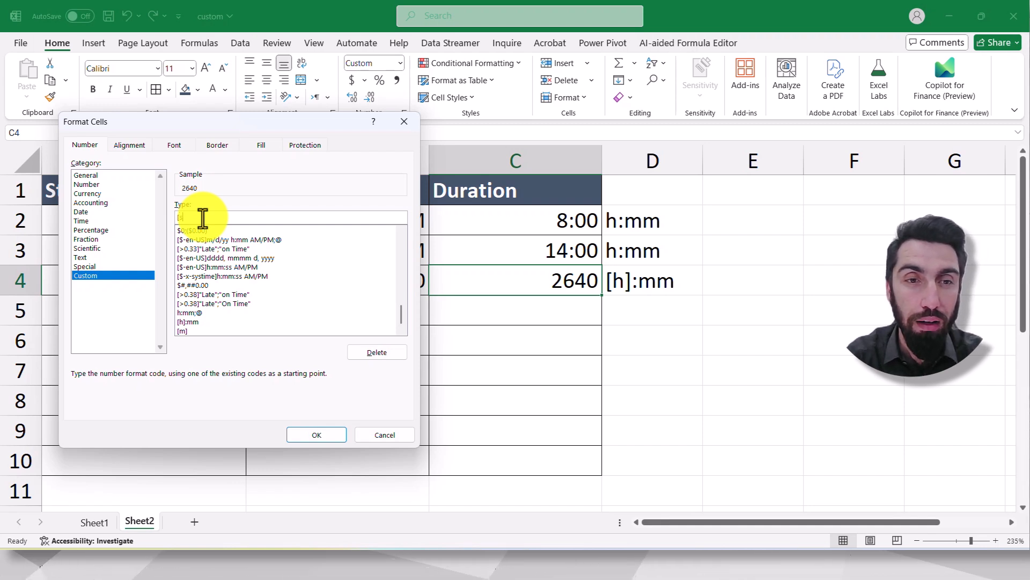
type("s")
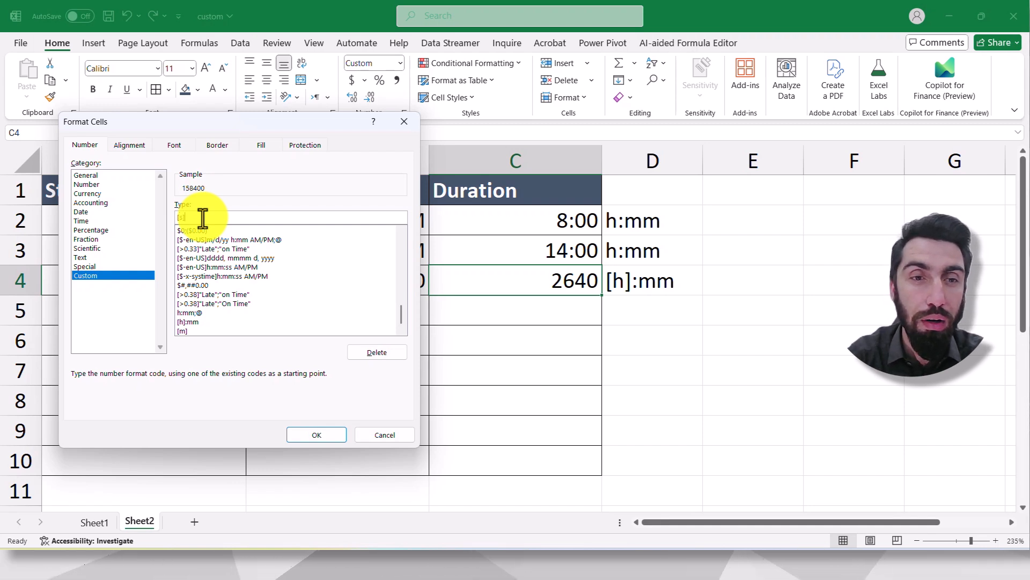
type("]")
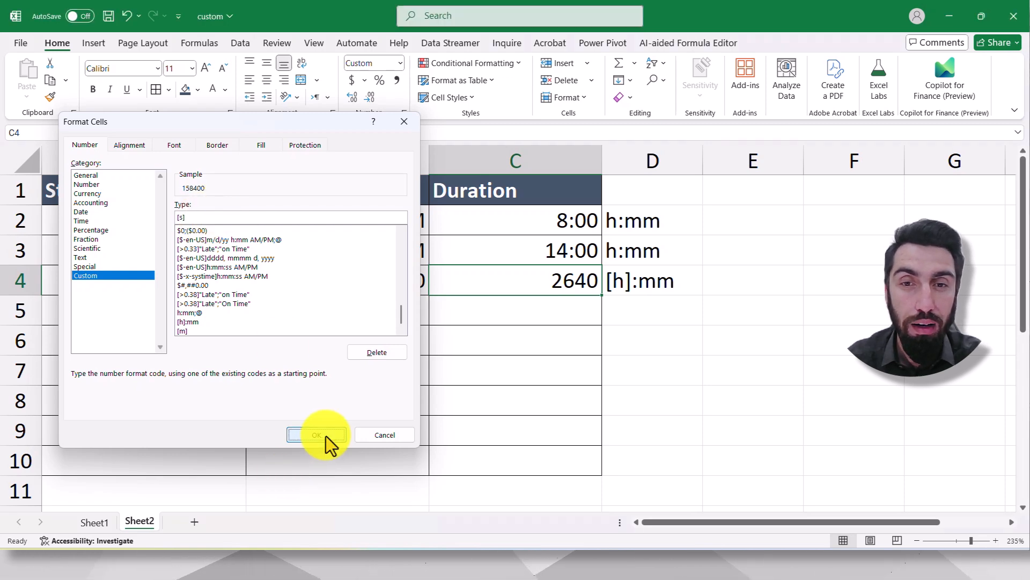
left_click(327, 435)
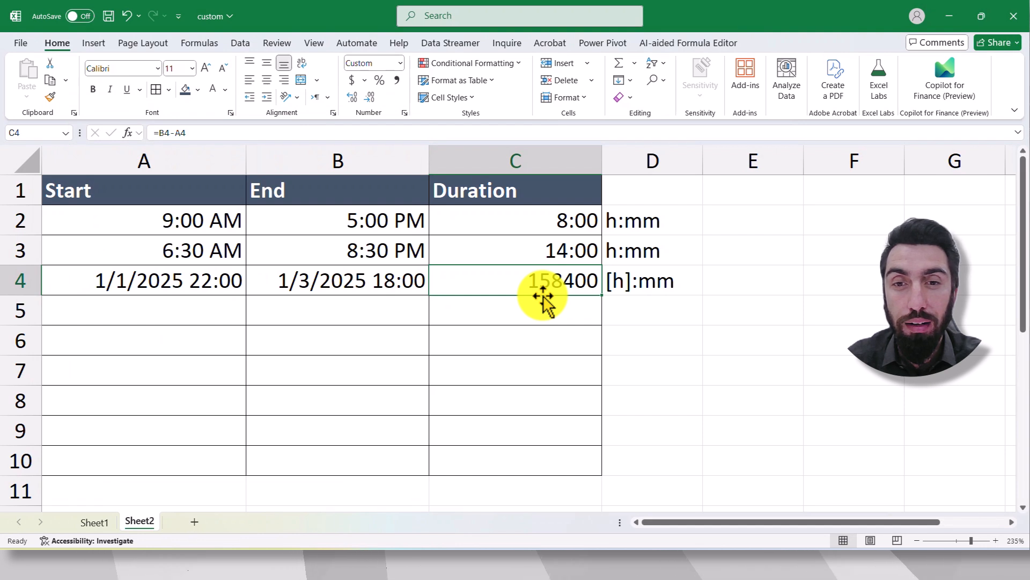
- Compare the three durations in C2, C3 and C4 with their format notes in column D
left_click(653, 300)
left_click(560, 286)
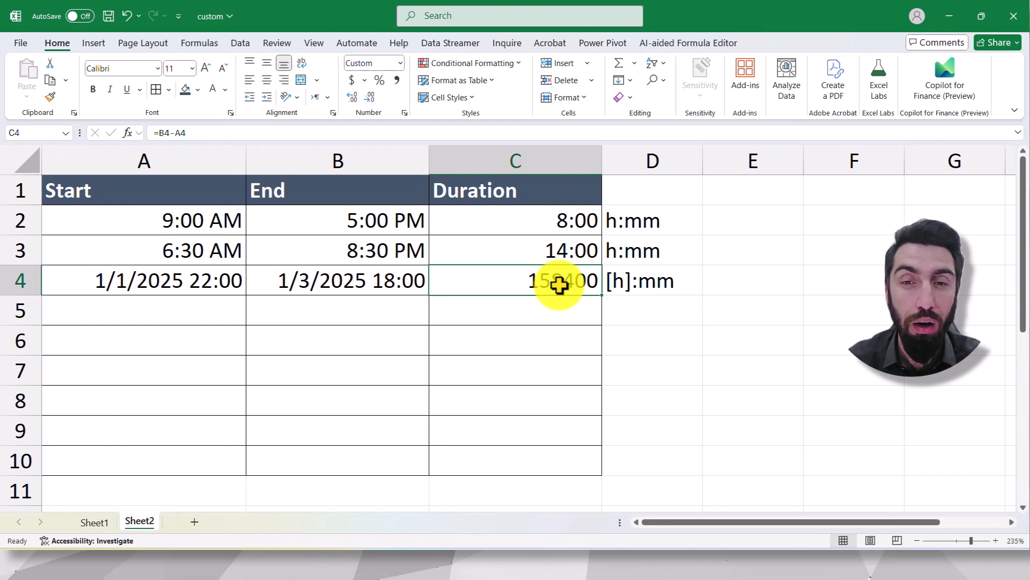
left_click(561, 253)
left_click(561, 227)
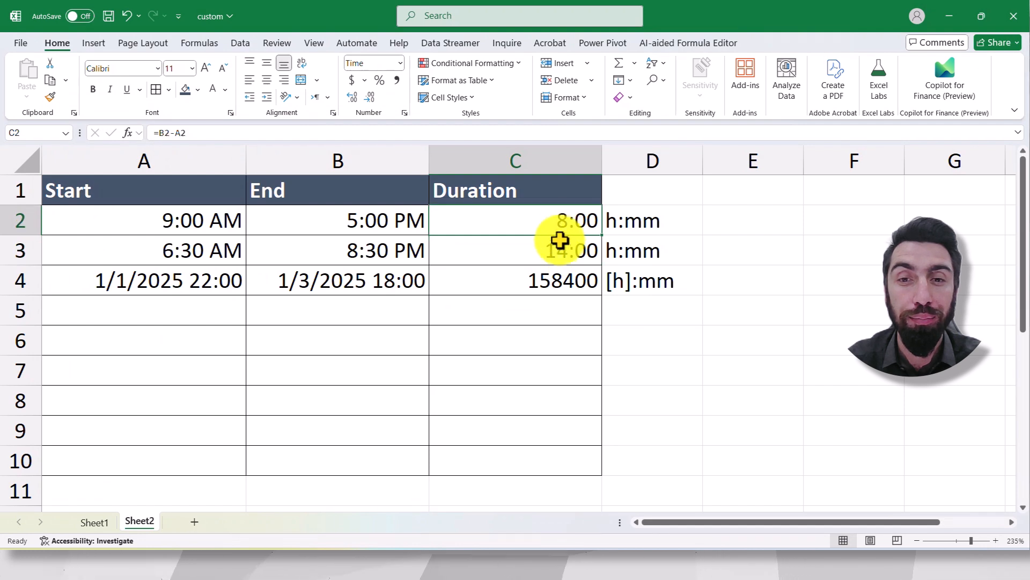
left_click(564, 250)
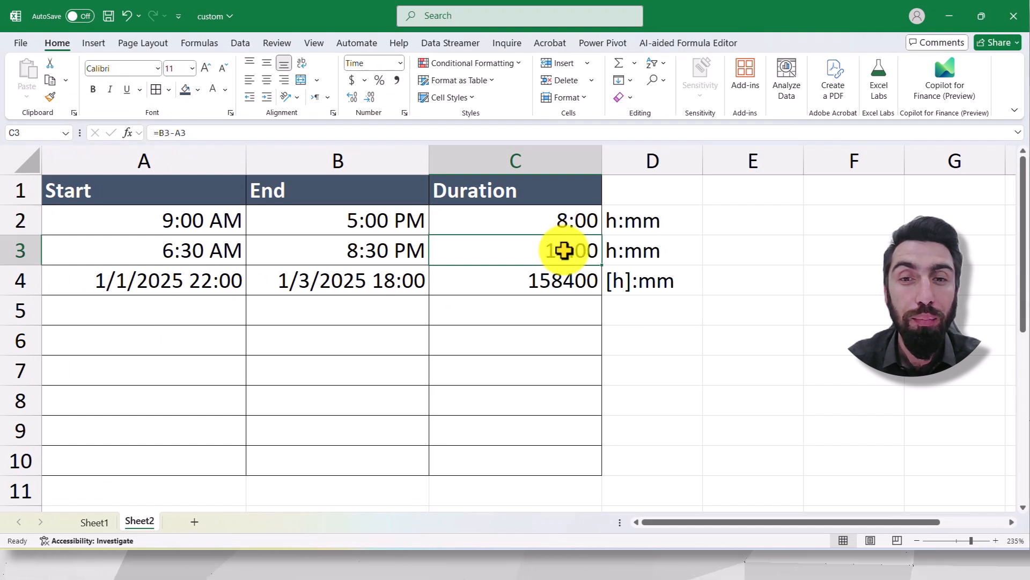
left_click(542, 282)
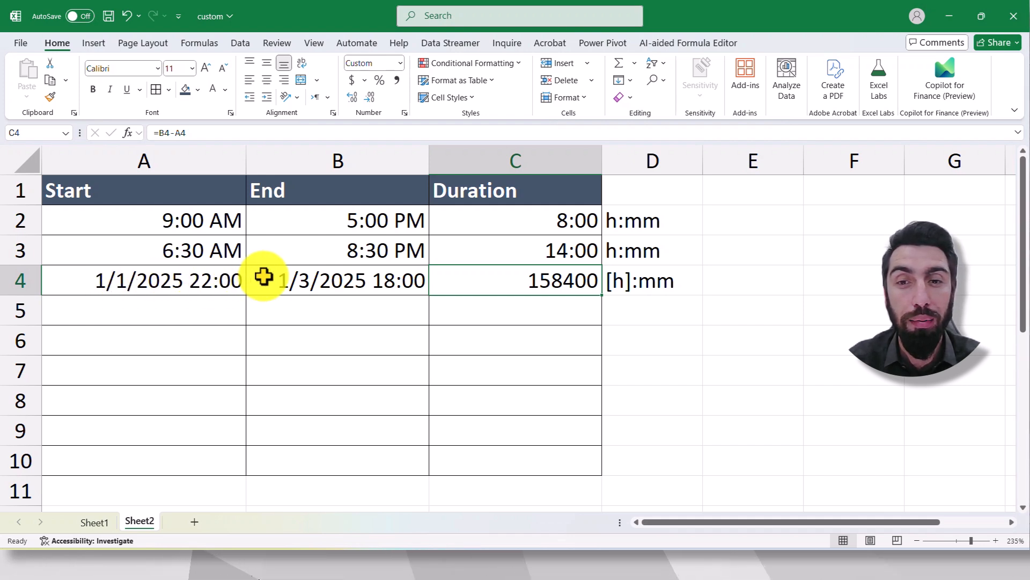
- Examine the built-in custom number formats h:mm AM/PM and h:mm:ss AM/PM for the empty cell B5
left_click(336, 300)
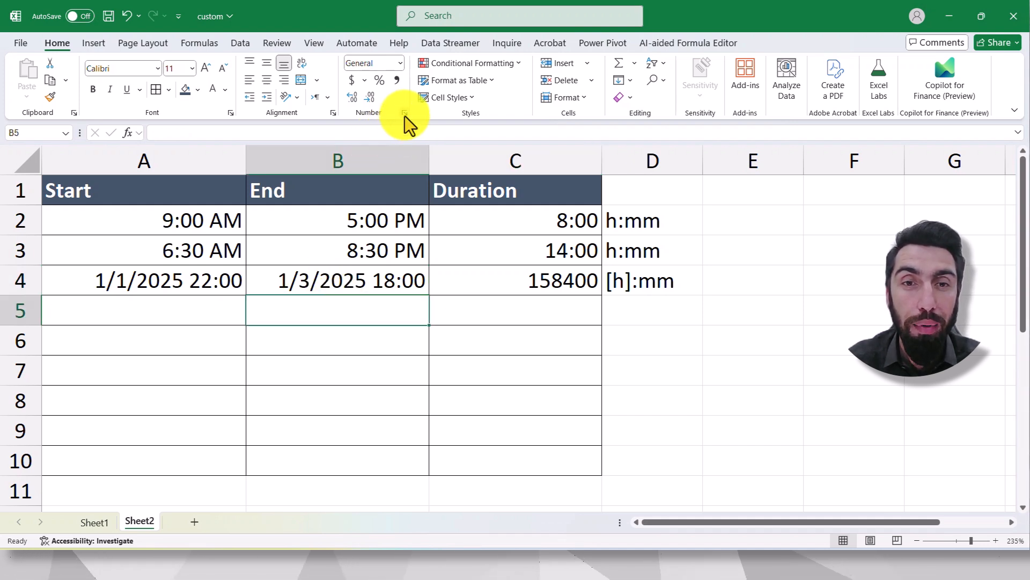
left_click(404, 113)
left_click(95, 276)
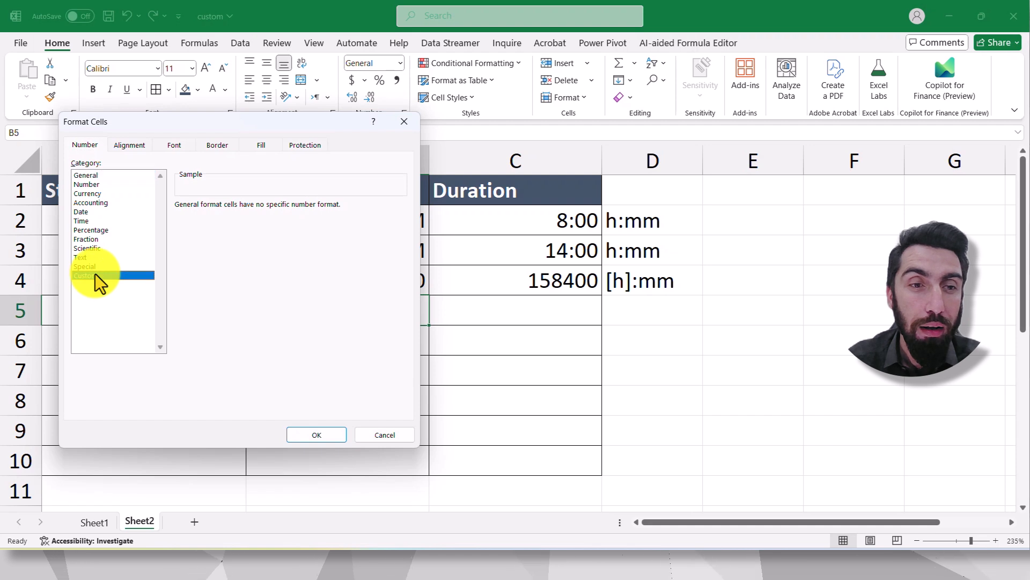
left_click_drag(325, 118, 436, 66)
mouse_move(510, 195)
left_mouse_down()
mouse_move(516, 222)
mouse_move(517, 214)
left_mouse_up()
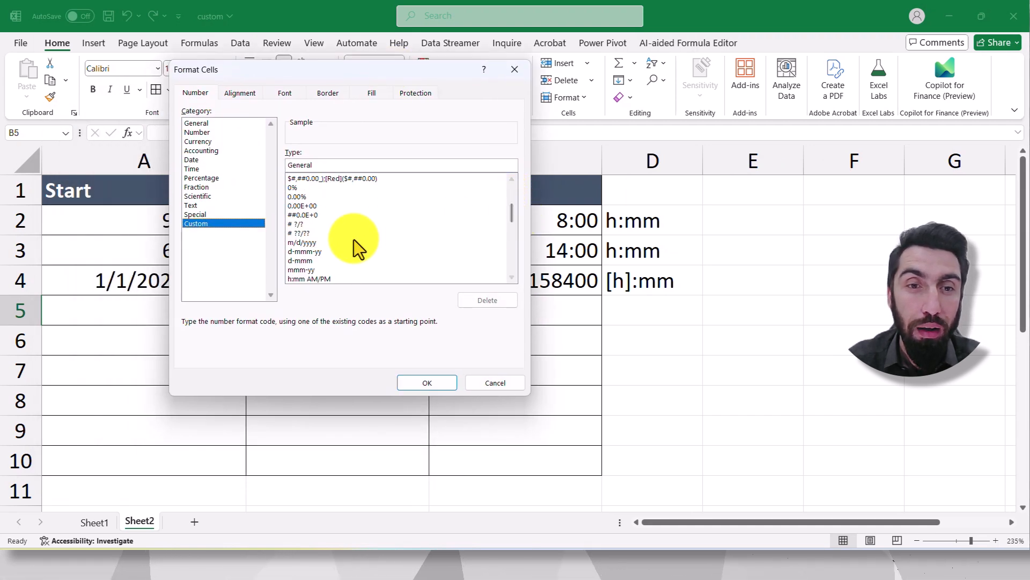
left_click(513, 278)
left_click(513, 278)
left_click(514, 279)
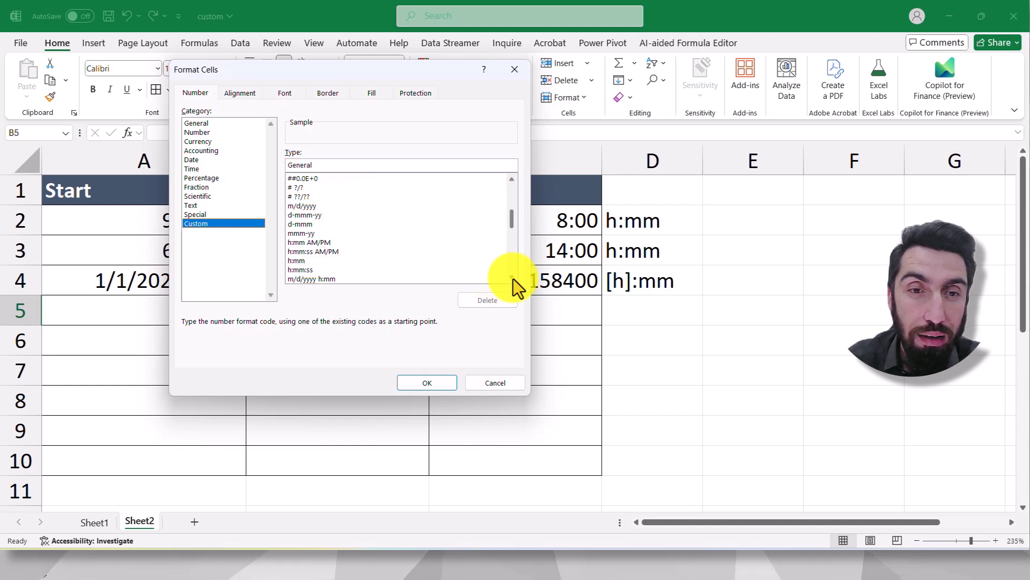
left_click(513, 278)
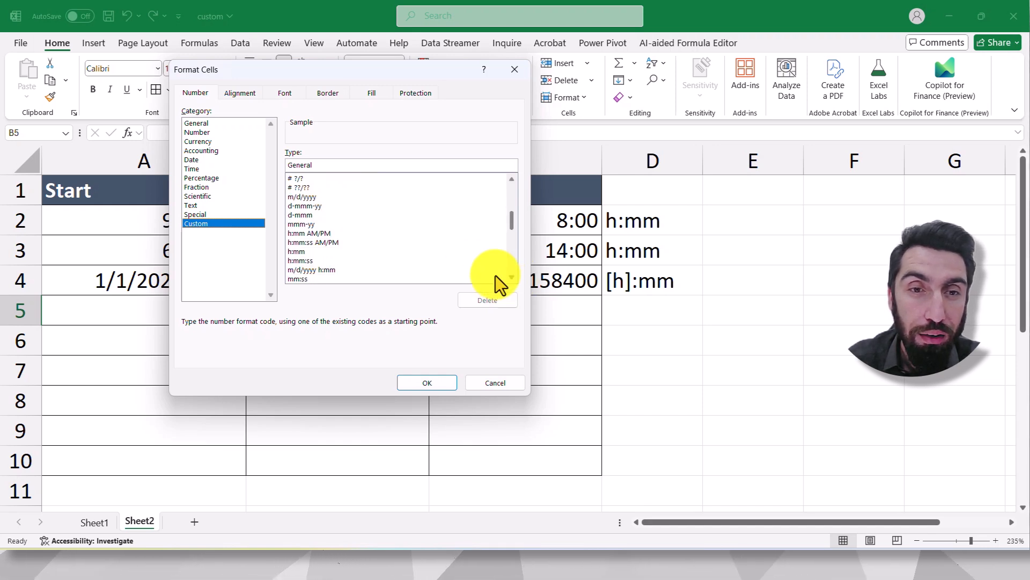
left_click(304, 233)
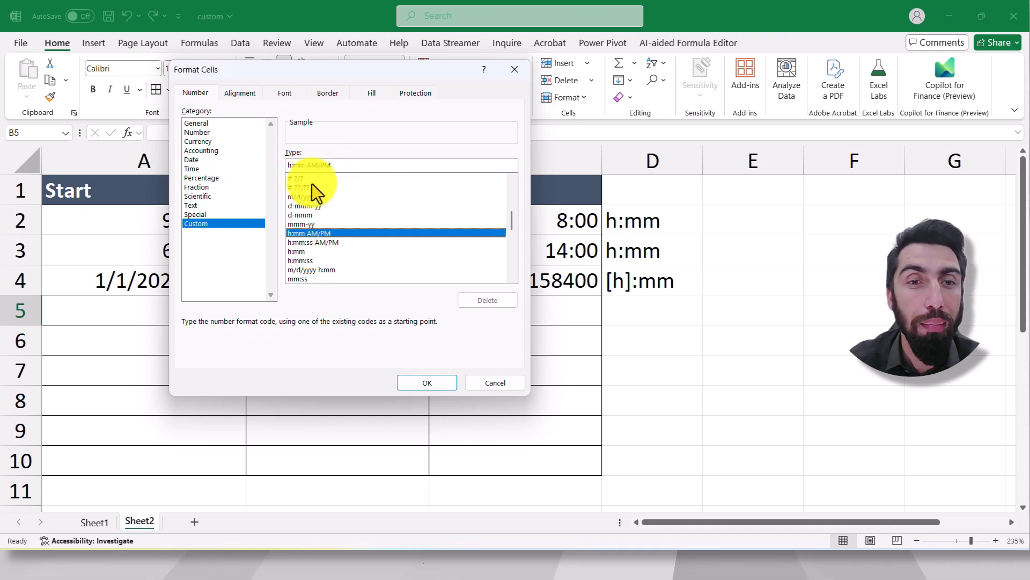
left_click(513, 278)
left_click(513, 278)
left_click(513, 278)
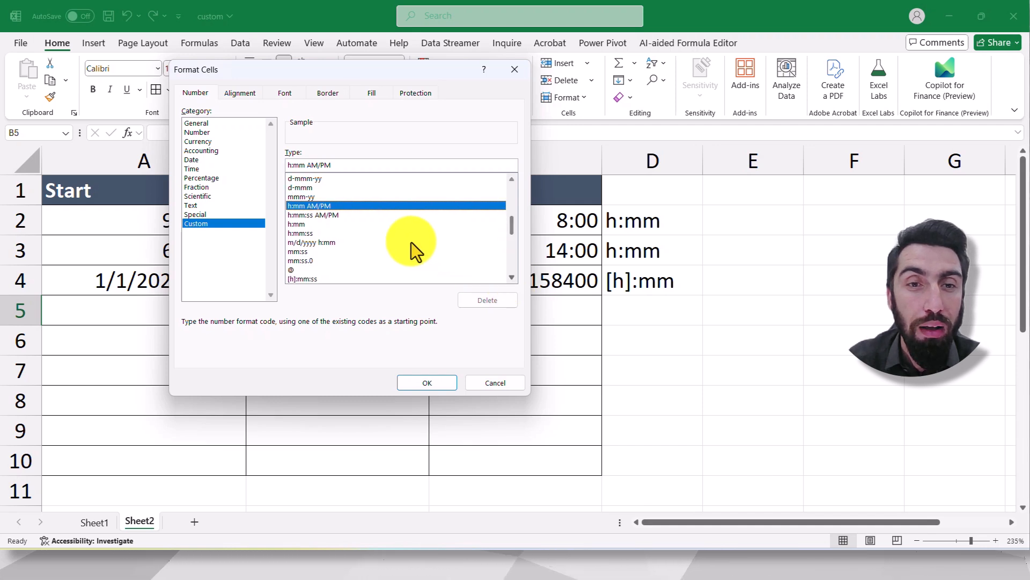
left_click(319, 216)
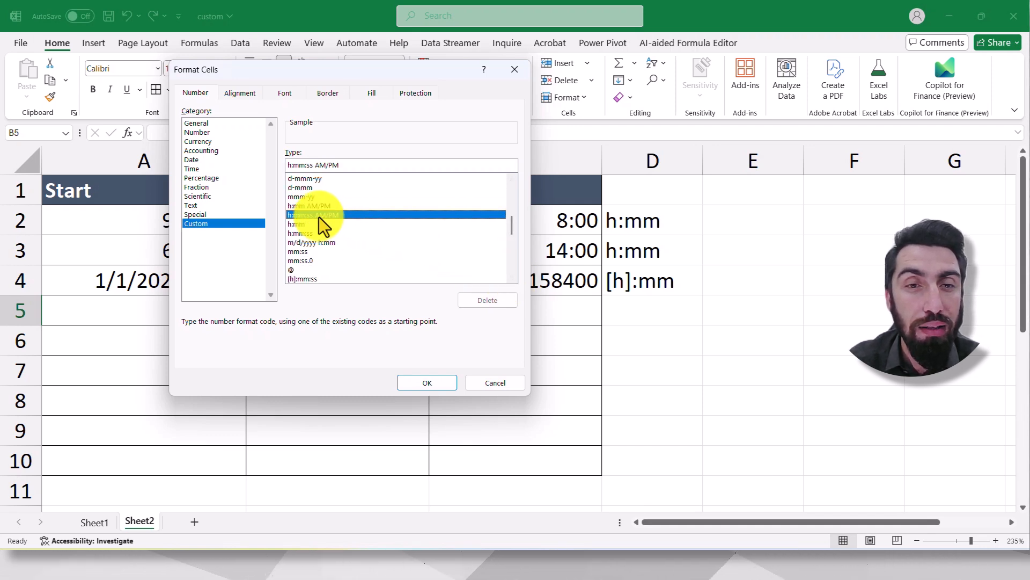
- Examine the custom formats h:mm, h:mm:ss and m/d/yyyy h:mm, comparing the last with the start date-time in A4
scroll(510, 280, "down", 1)
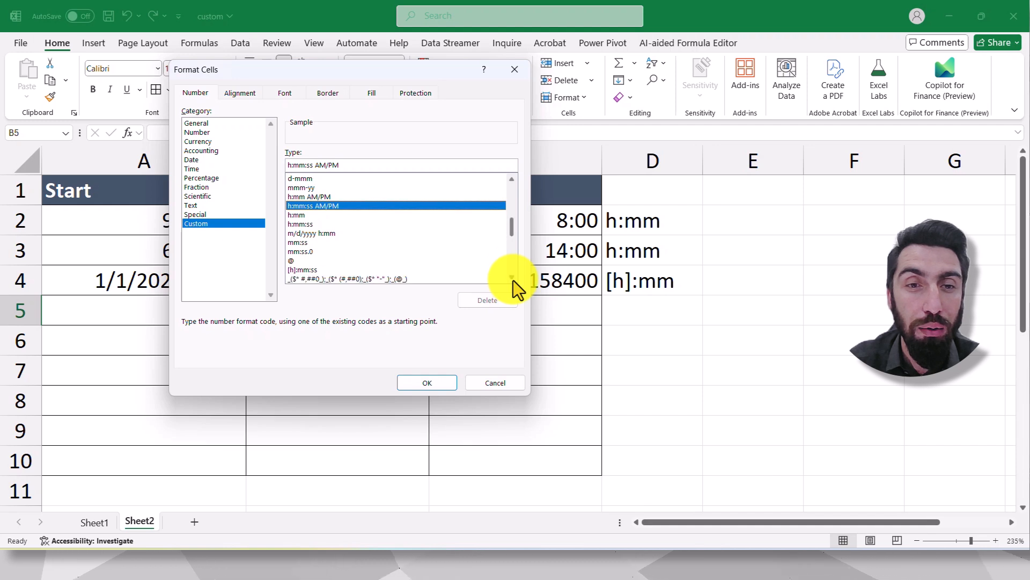
left_click(300, 198)
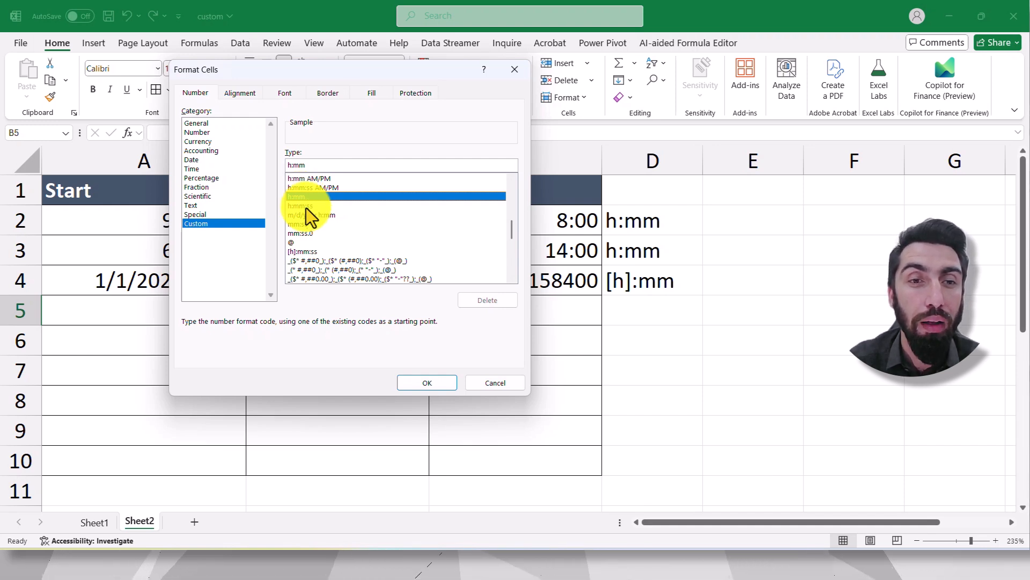
left_click(310, 208)
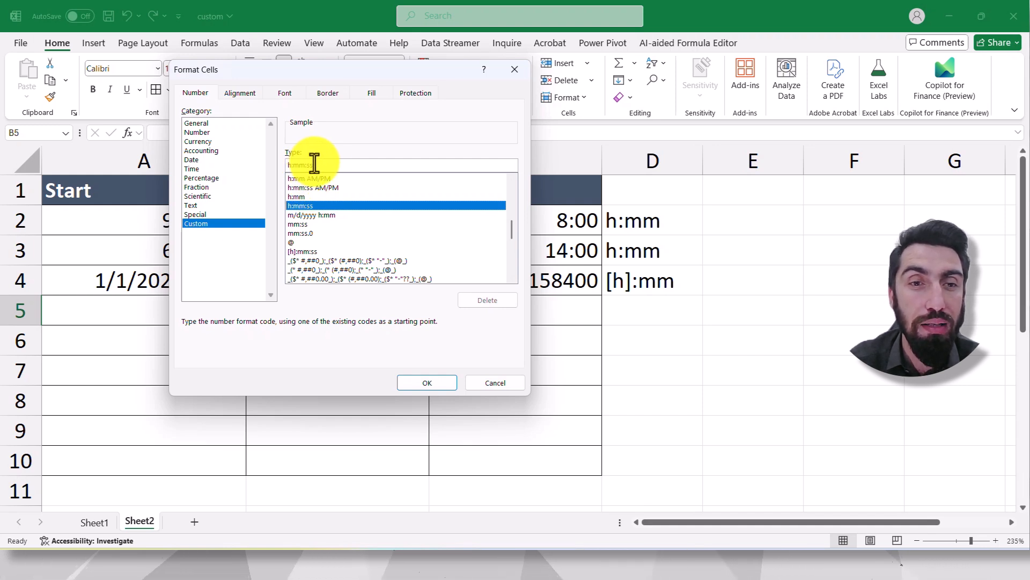
left_click(305, 215)
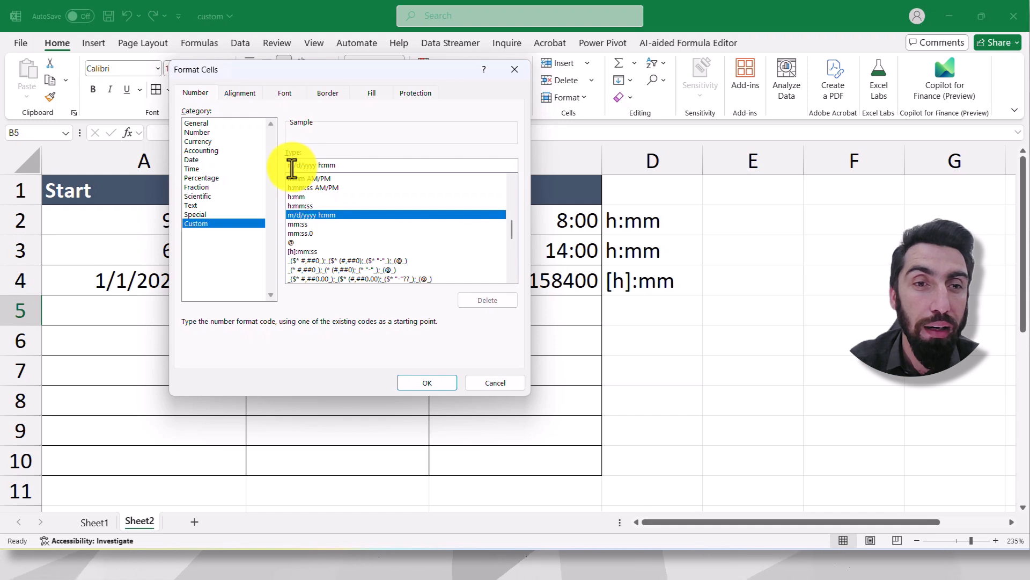
left_click_drag(365, 75, 460, 86)
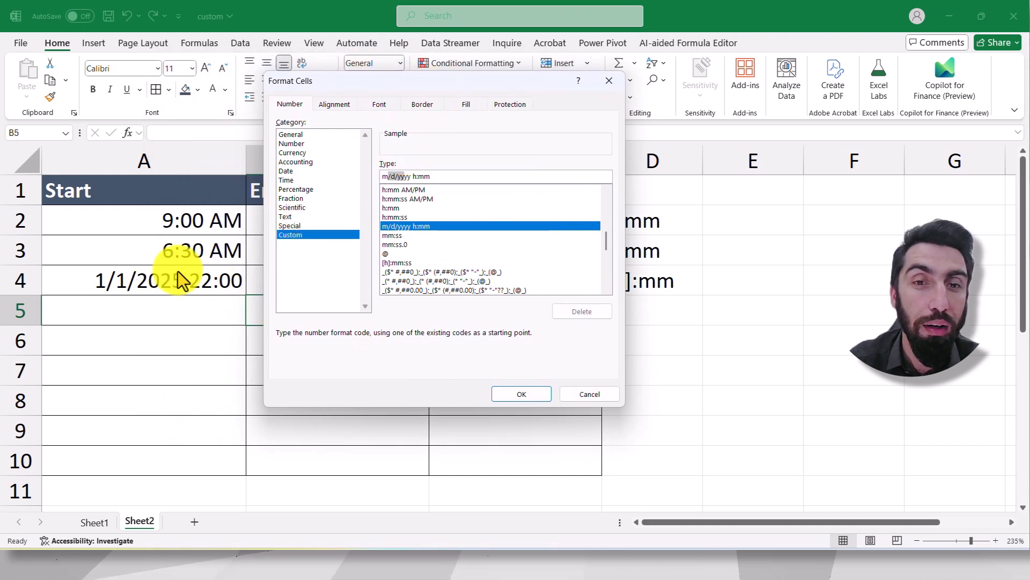
left_click_drag(397, 77, 329, 68)
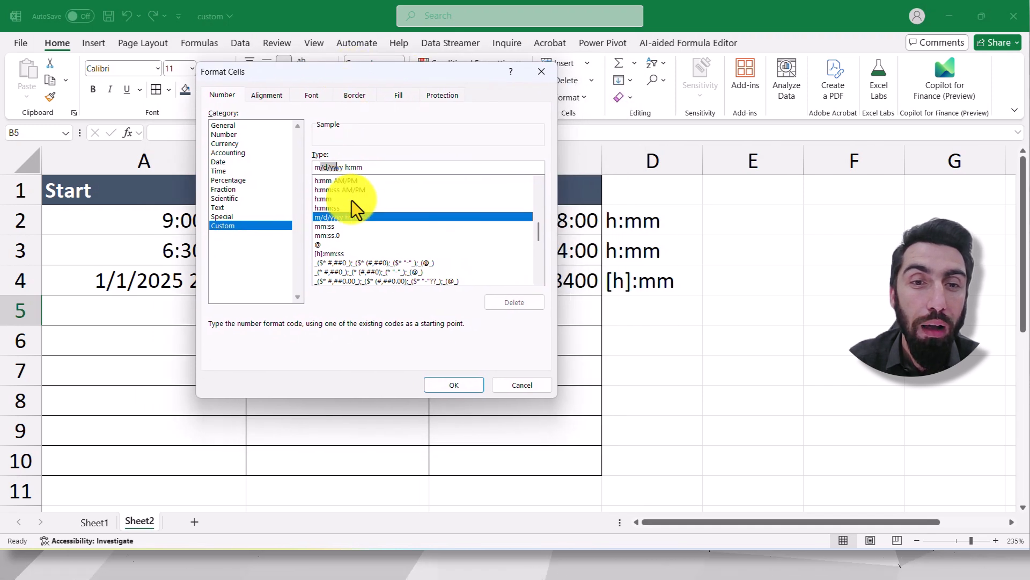
- Examine the mm:ss and mm:ss.0 formats and the end of the custom list, and close the cell formatting without applying anything
left_click(328, 228)
left_click(343, 235)
left_click_drag(534, 224, 543, 269)
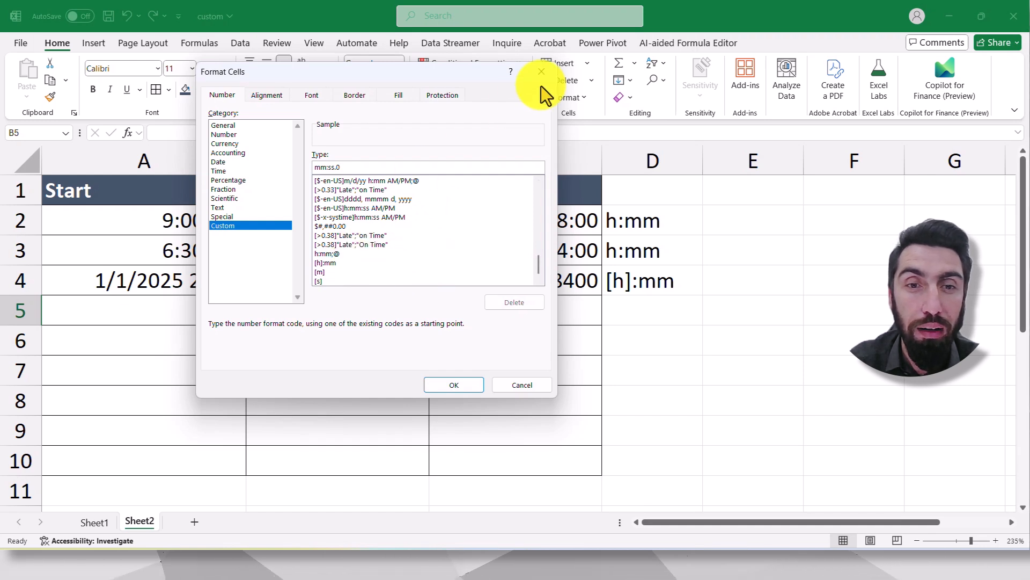
left_click(542, 72)
left_click(527, 336)
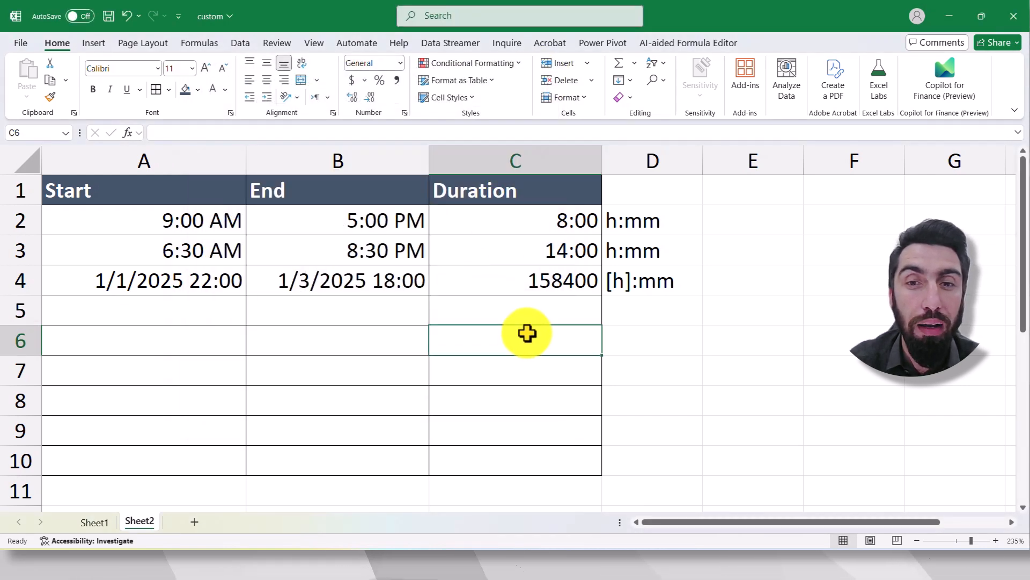
- Review the Start Time column and the time format codes in column E on Sheet1, and return to Sheet2
left_click(97, 523)
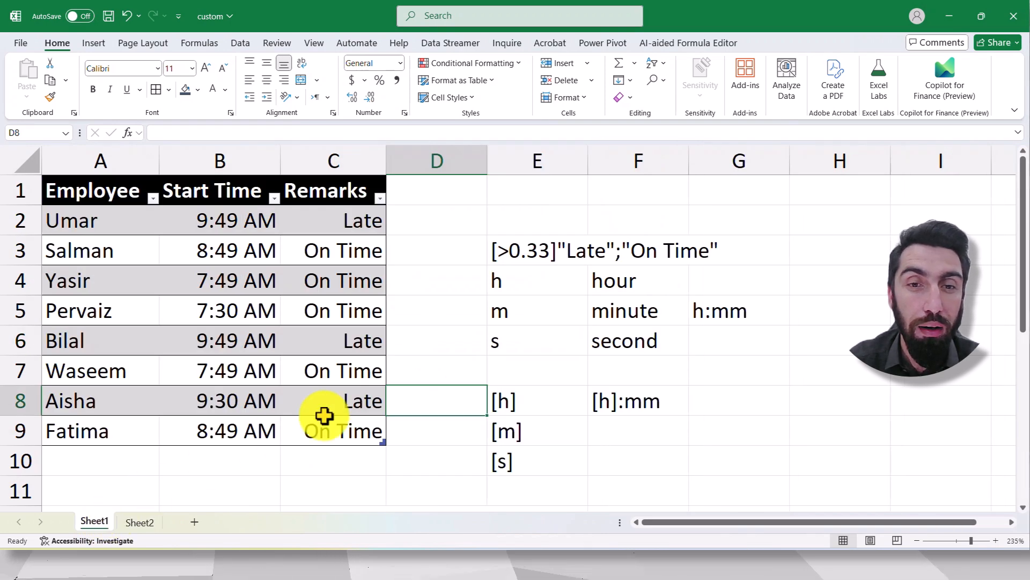
left_click(440, 322)
left_click_drag(223, 220, 219, 424)
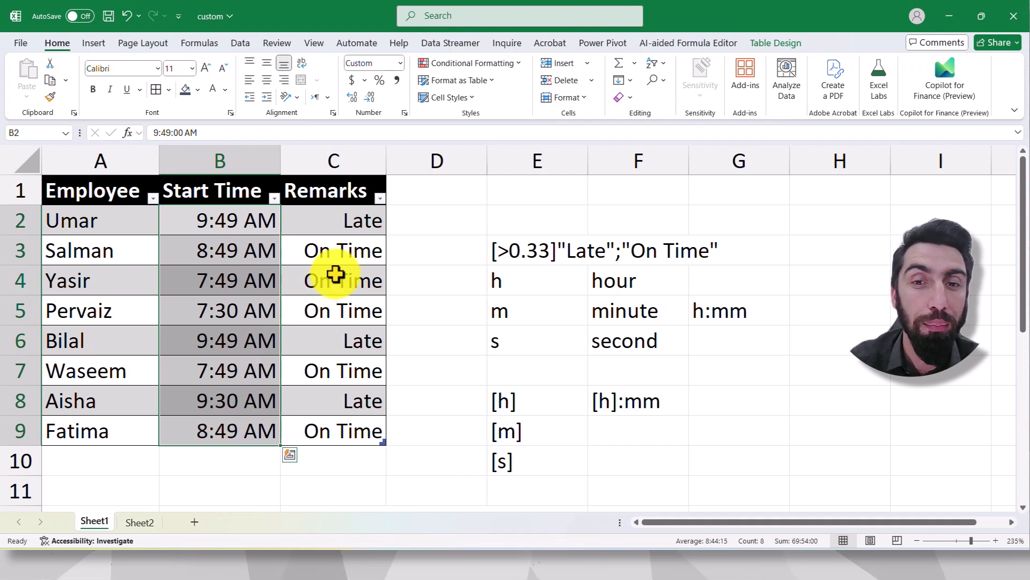
left_click(515, 283)
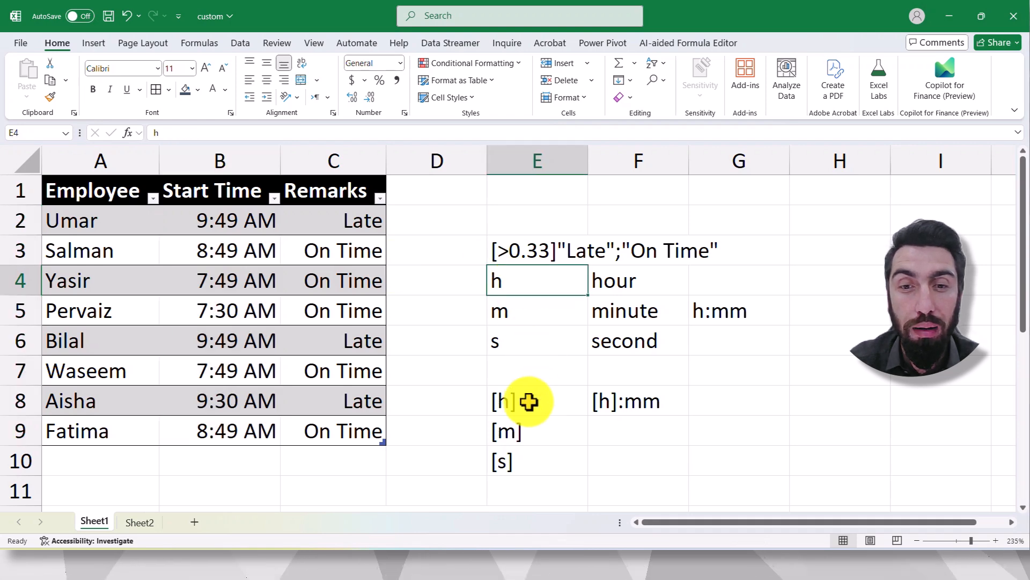
left_click(529, 403)
left_click(512, 424)
left_click(524, 407)
left_click(534, 430)
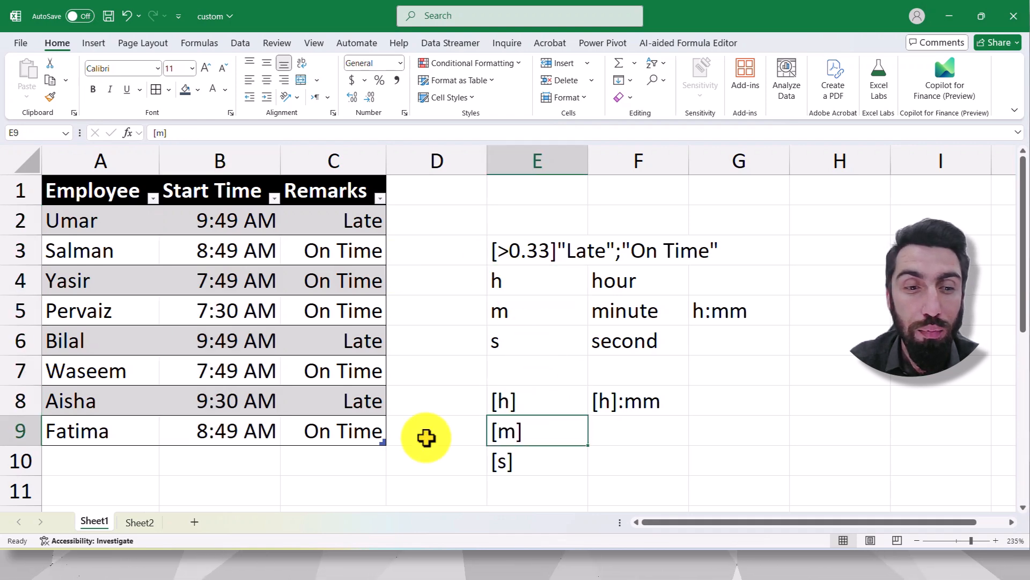
left_click(139, 522)
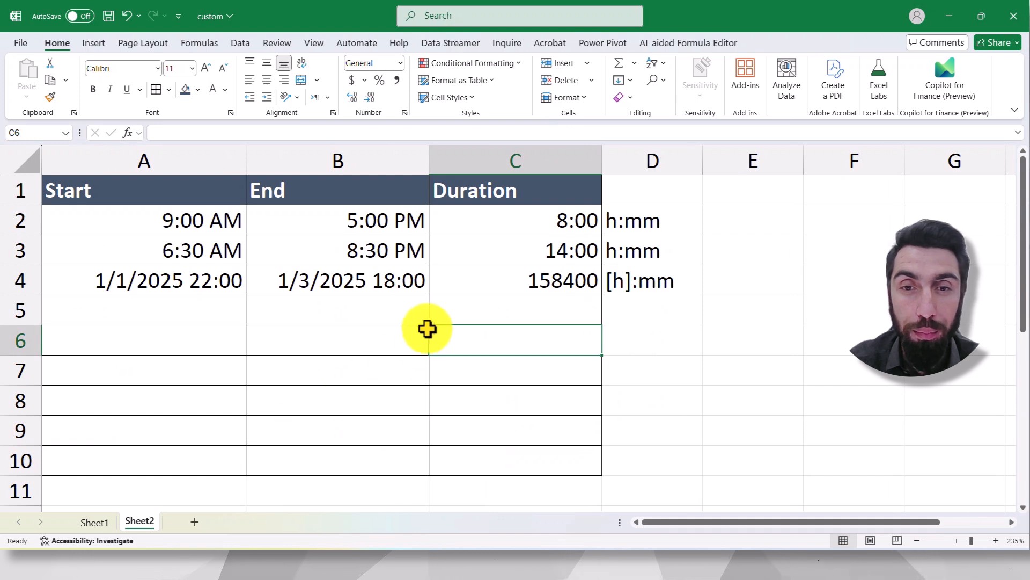